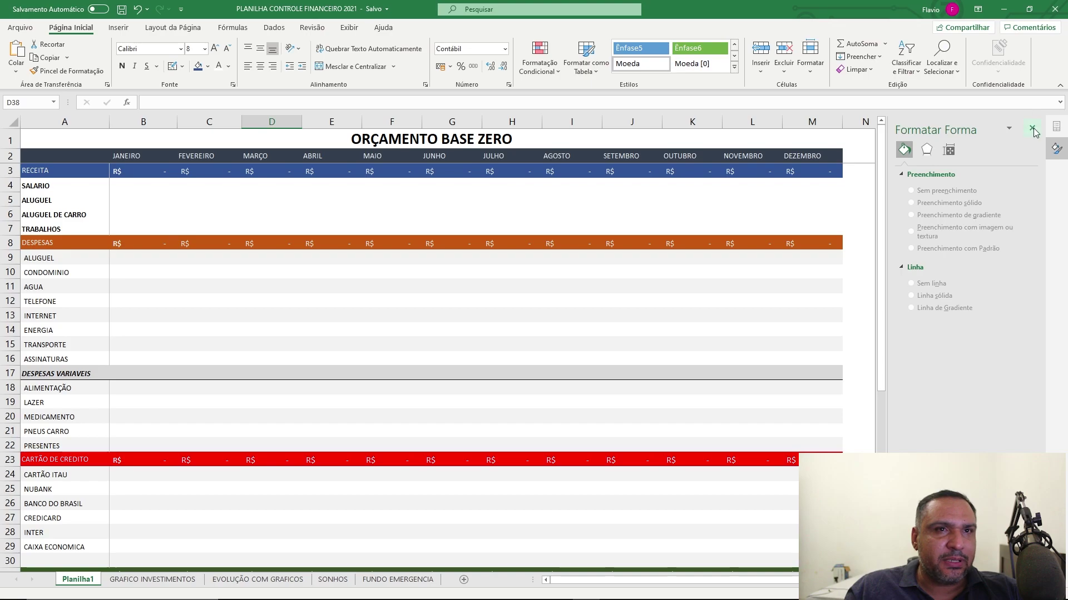
Look over the RECEITA rows and the overall section layout of the ORÇAMENTO BASE ZERO sheet
click(451, 271)
scroll(372, 360, down, 1)
scroll(373, 360, up, 1)
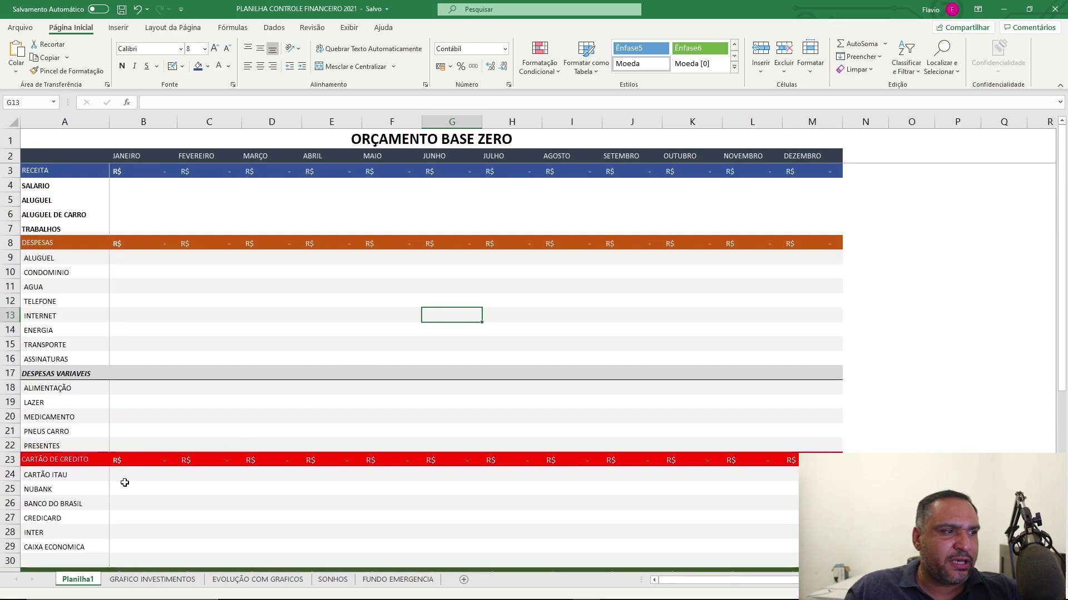
click(146, 194)
click(140, 186)
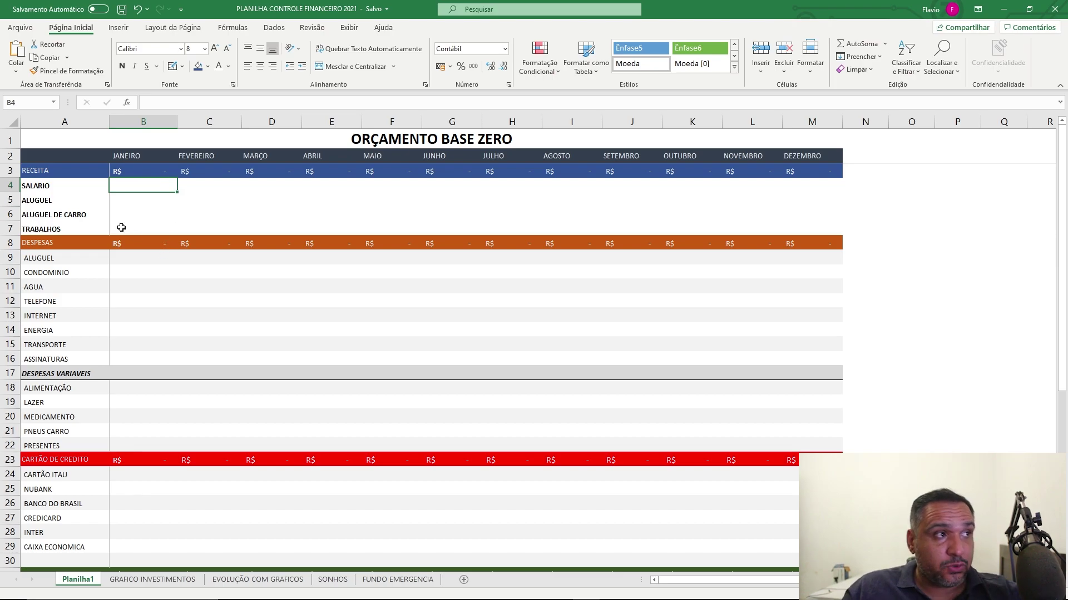
ctrl+scroll(262, 229, down, 1)
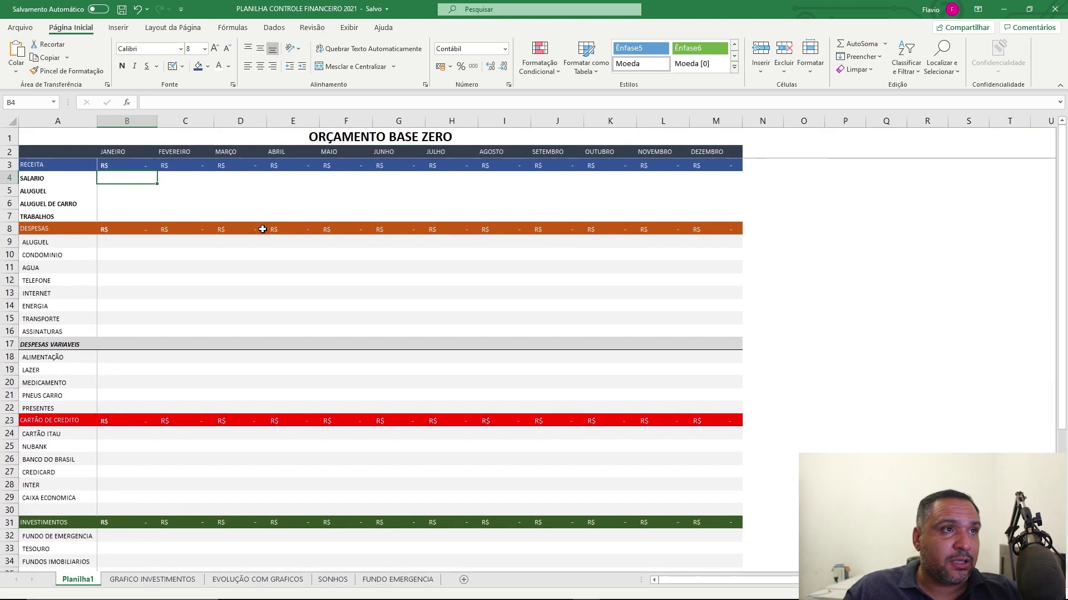
click(149, 216)
click(115, 184)
click(112, 193)
click(108, 215)
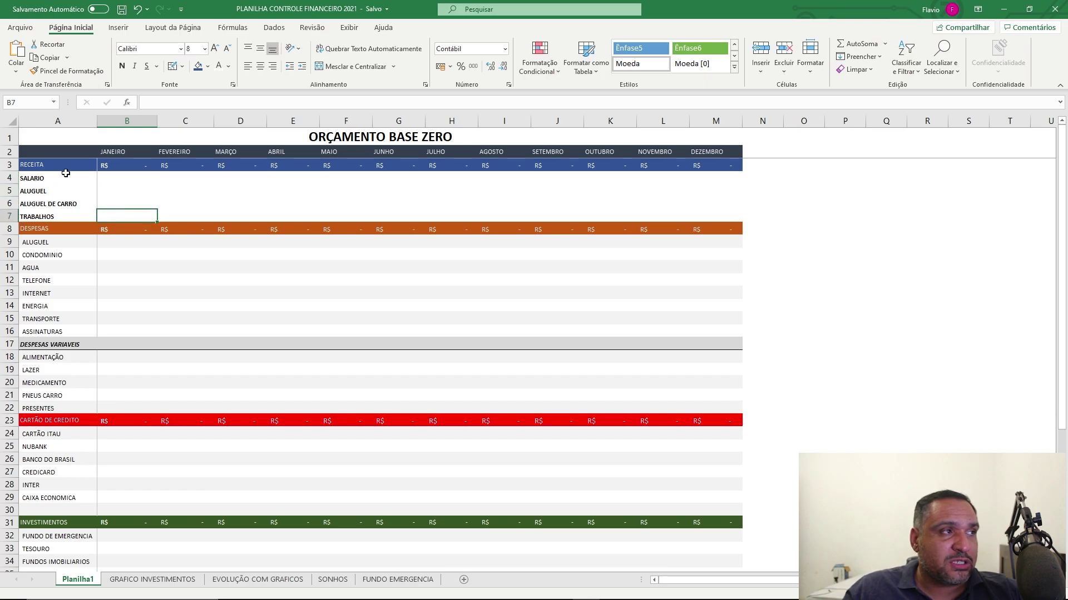
scroll(185, 286, down, 3)
scroll(208, 305, up, 3)
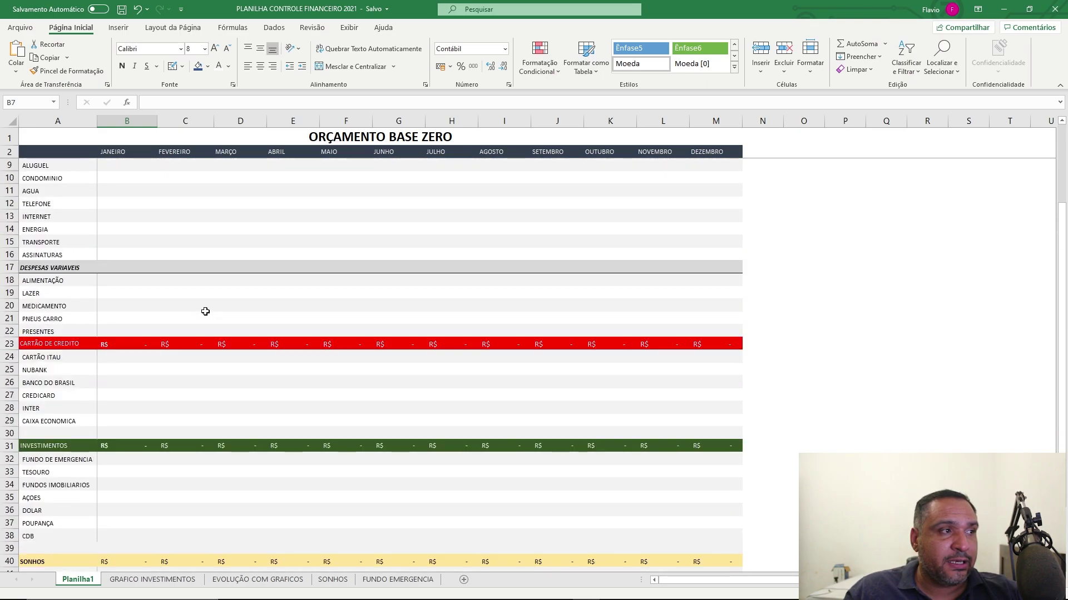
scroll(145, 281, down, 8)
scroll(156, 374, up, 7)
scroll(156, 374, up, 1)
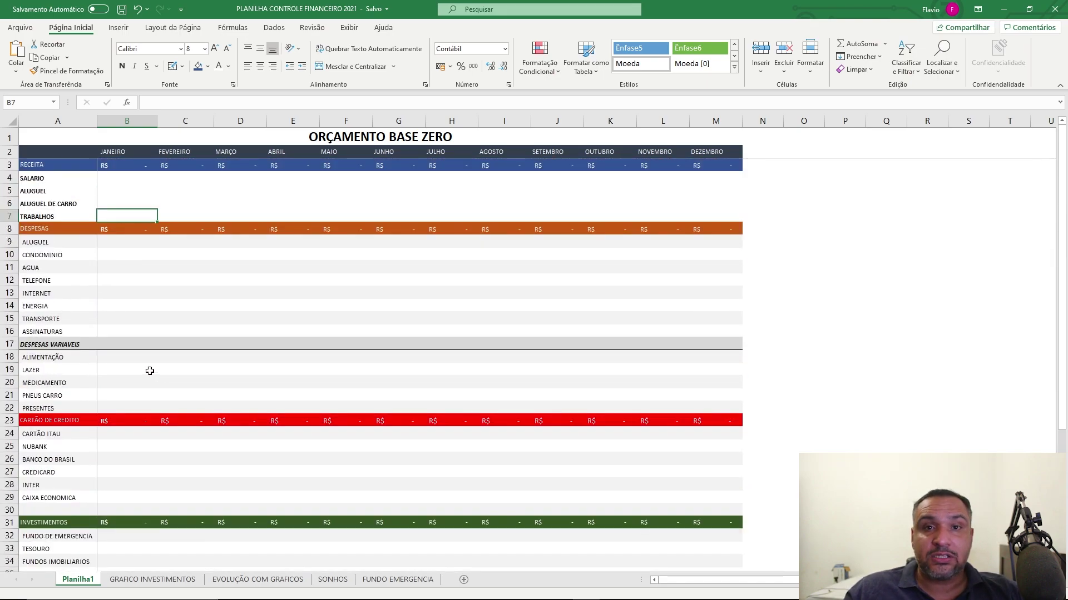
Review the January entry cells for income, expenses, credit cards, investments and SONHOS
click(123, 180)
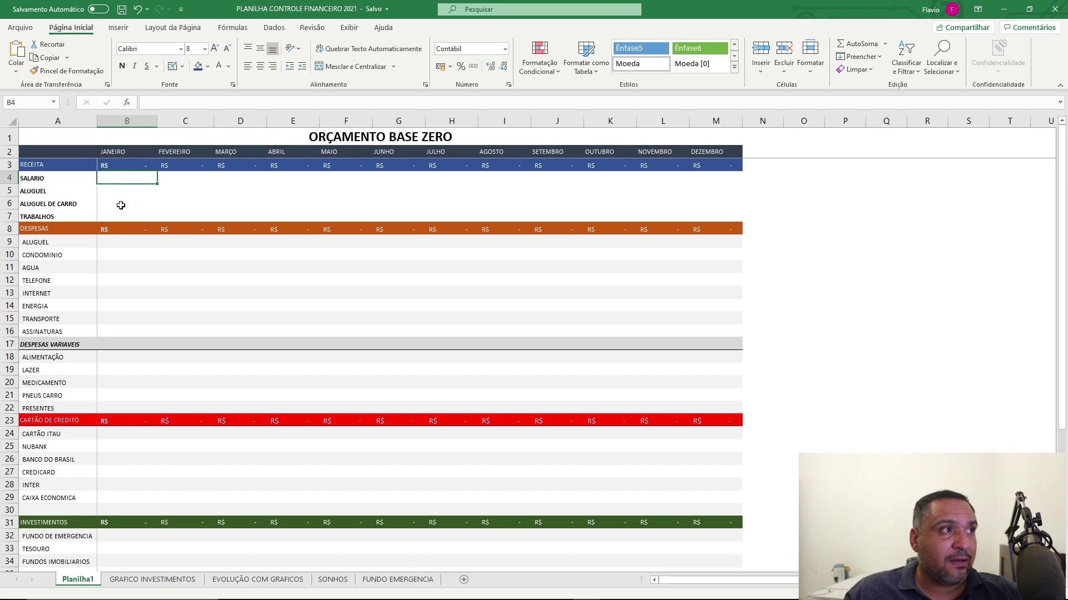
click(106, 204)
click(117, 180)
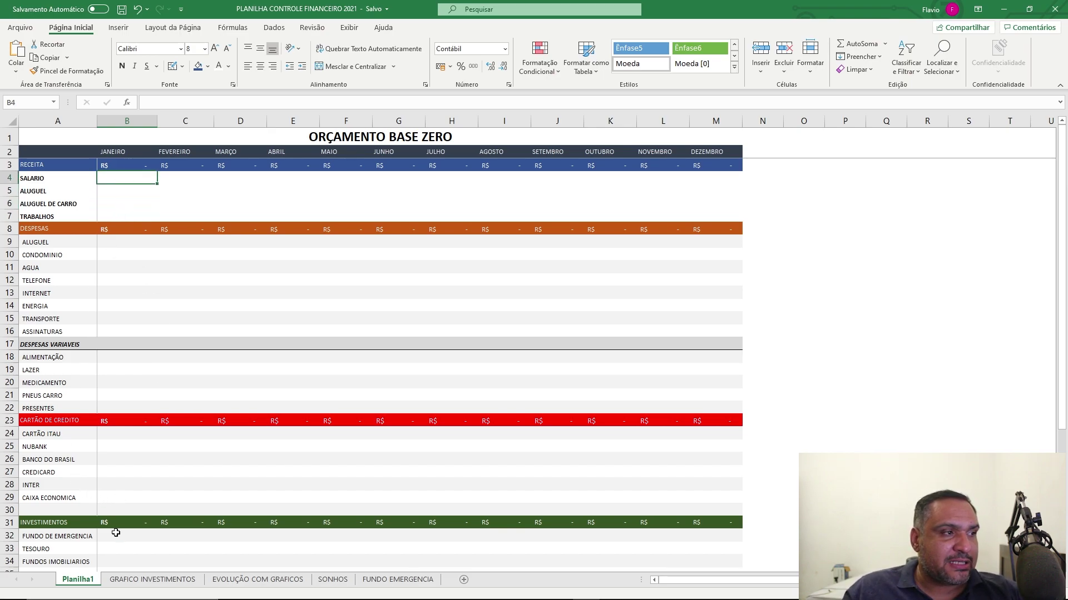
click(112, 191)
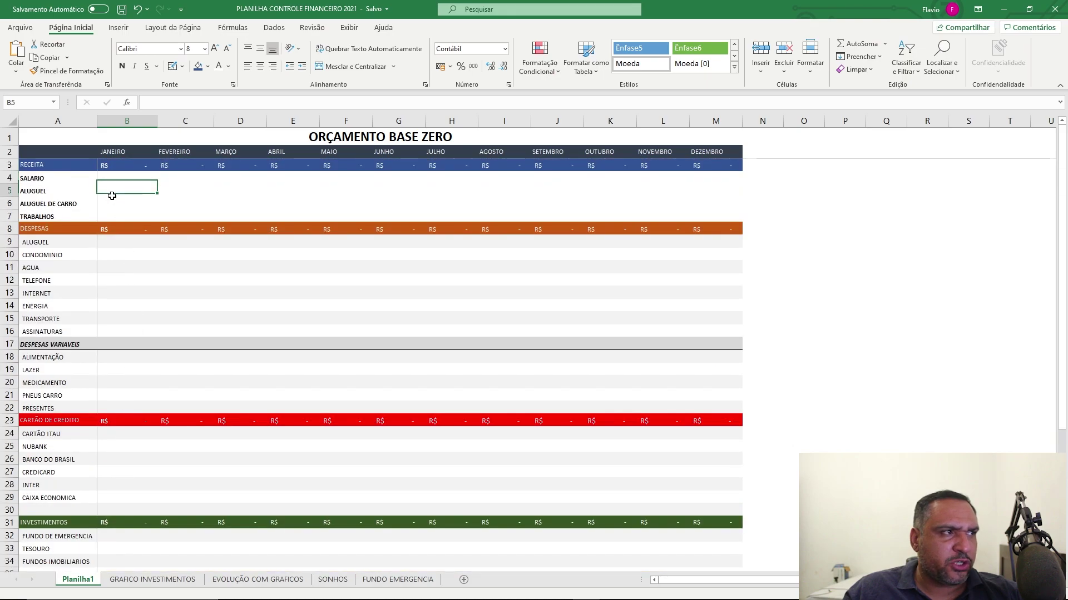
drag(106, 243, 108, 305)
scroll(138, 386, down, 1)
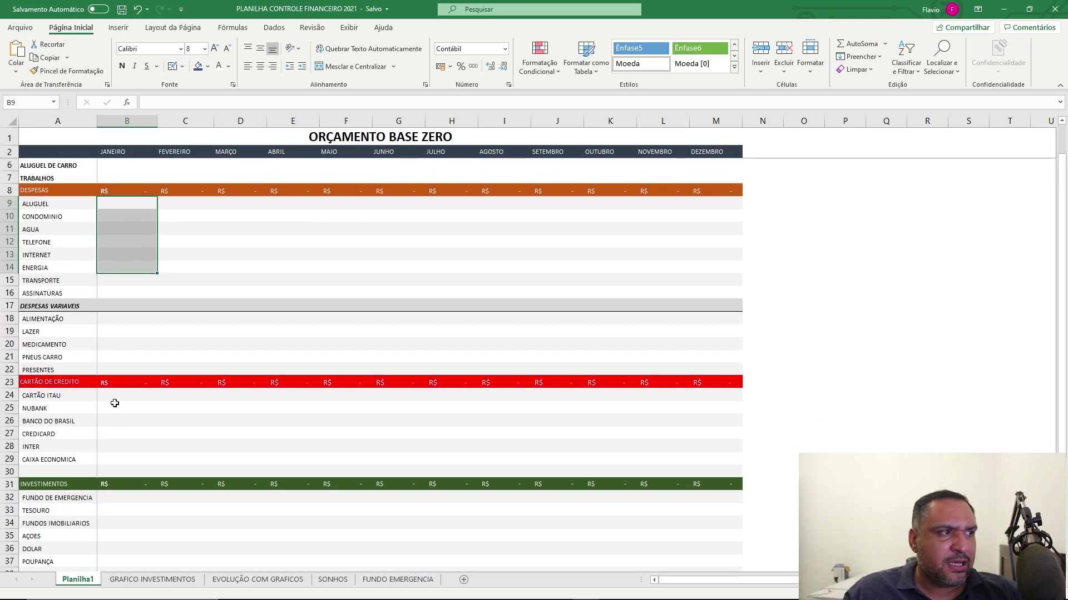
drag(112, 400, 112, 460)
scroll(119, 423, down, 2)
click(114, 249)
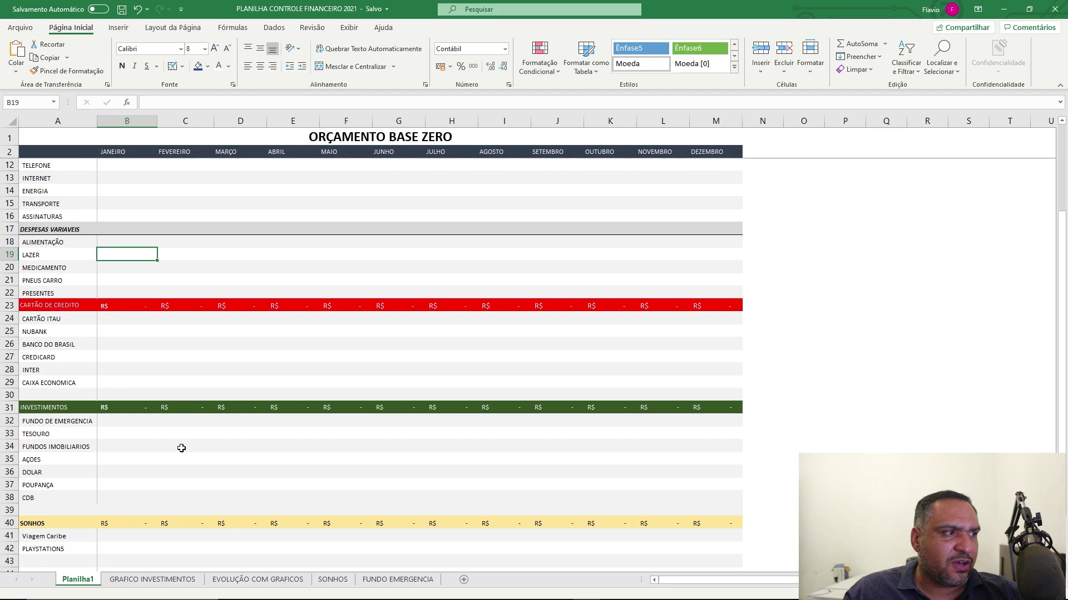
scroll(179, 445, down, 1)
drag(114, 383, 118, 478)
scroll(137, 471, down, 2)
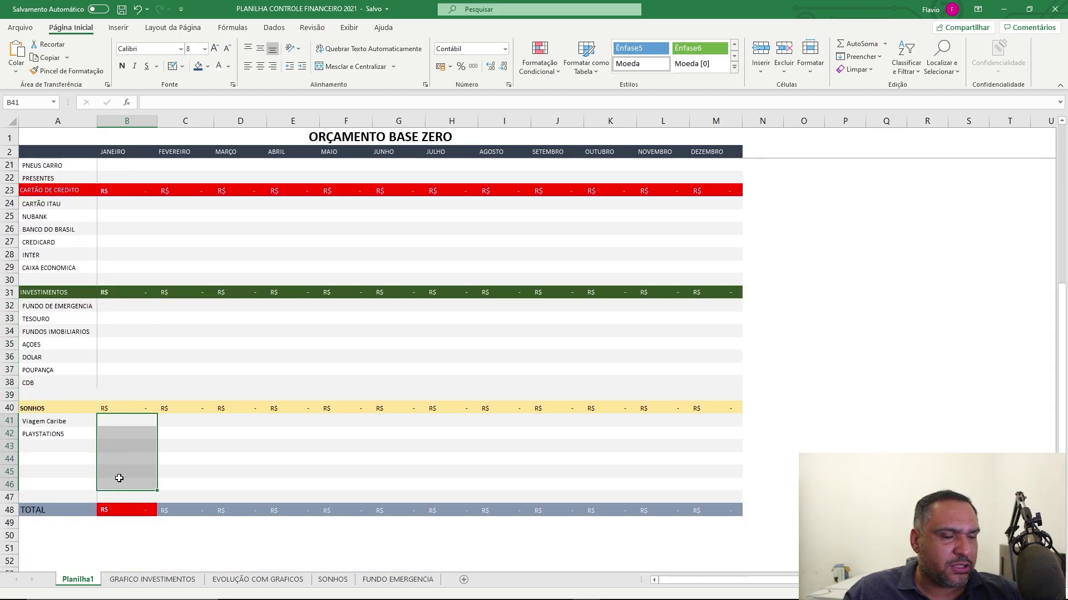
click(139, 434)
click(58, 453)
click(143, 444)
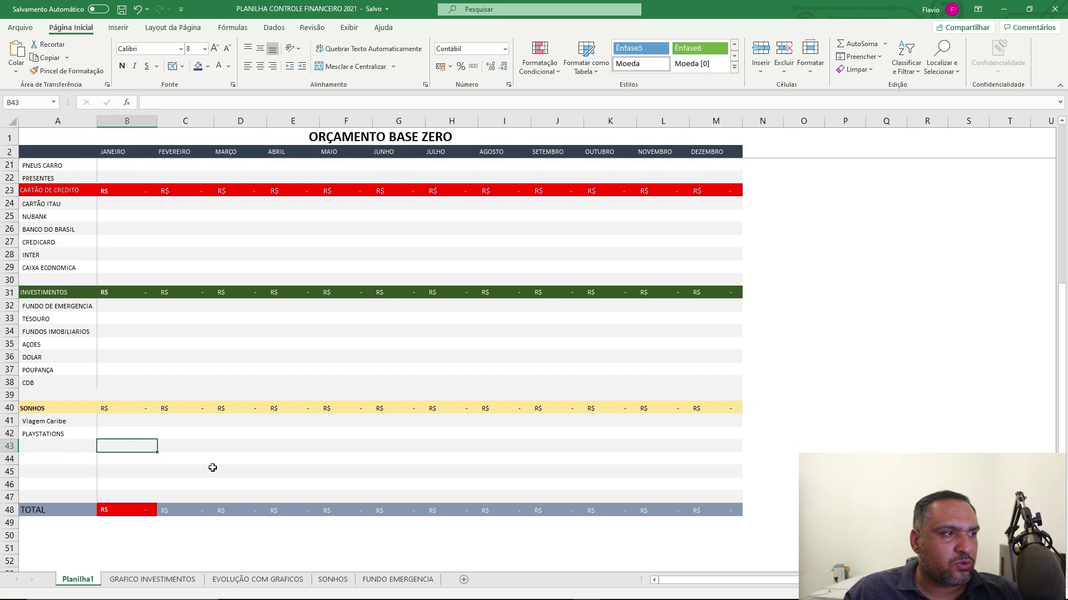
Review the GRAFICO INVESTIMENTOS, EVOLUÇÃO COM GRAFICOS, SONHOS and FUNDO EMERGENCIA sheets, including the emergency fund's target value
click(160, 581)
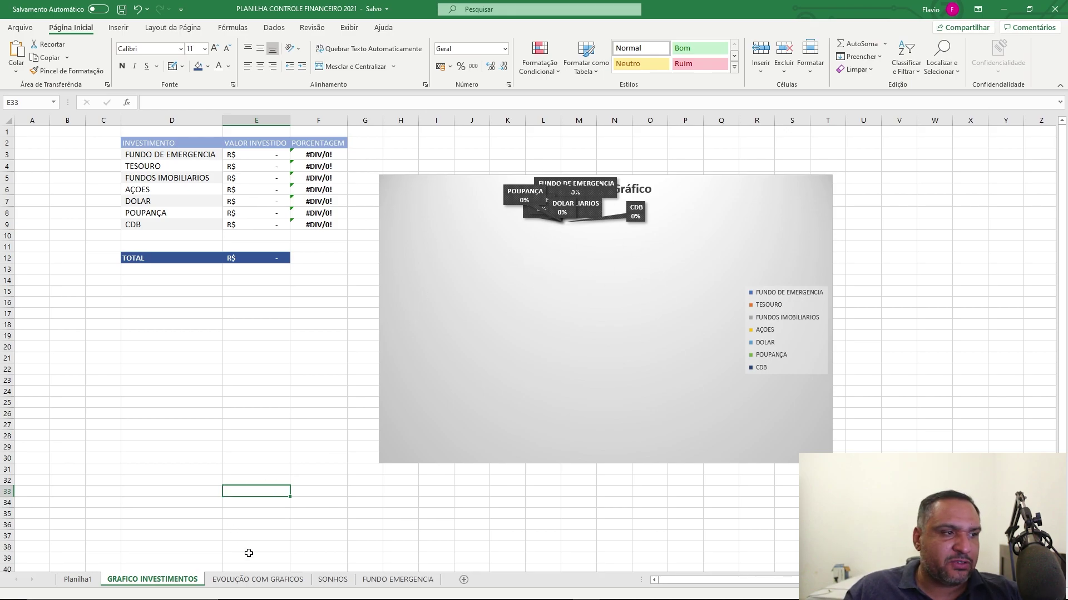
click(252, 580)
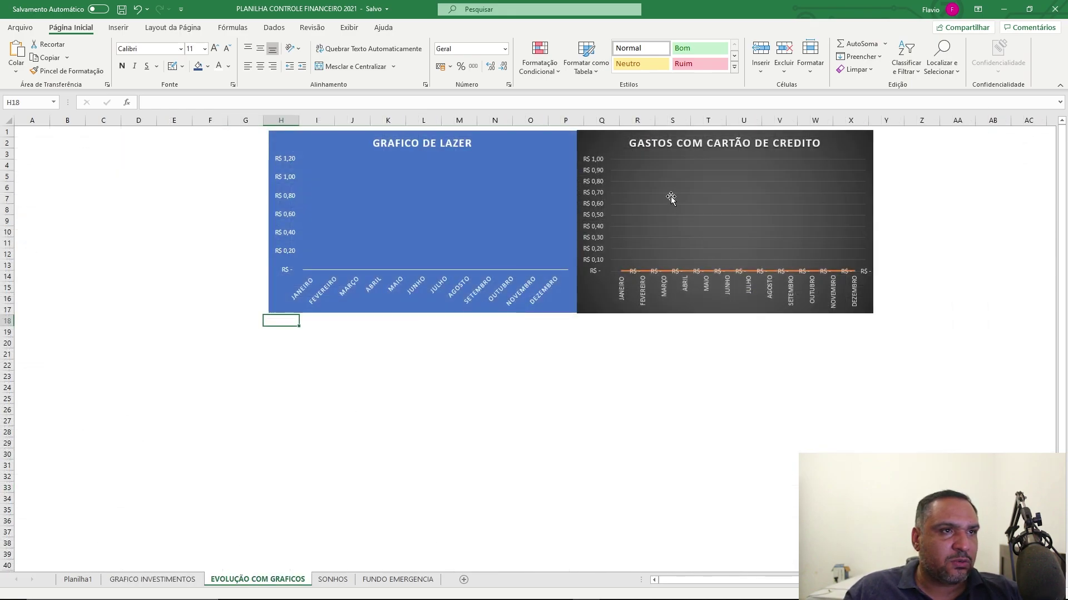
click(693, 144)
click(466, 142)
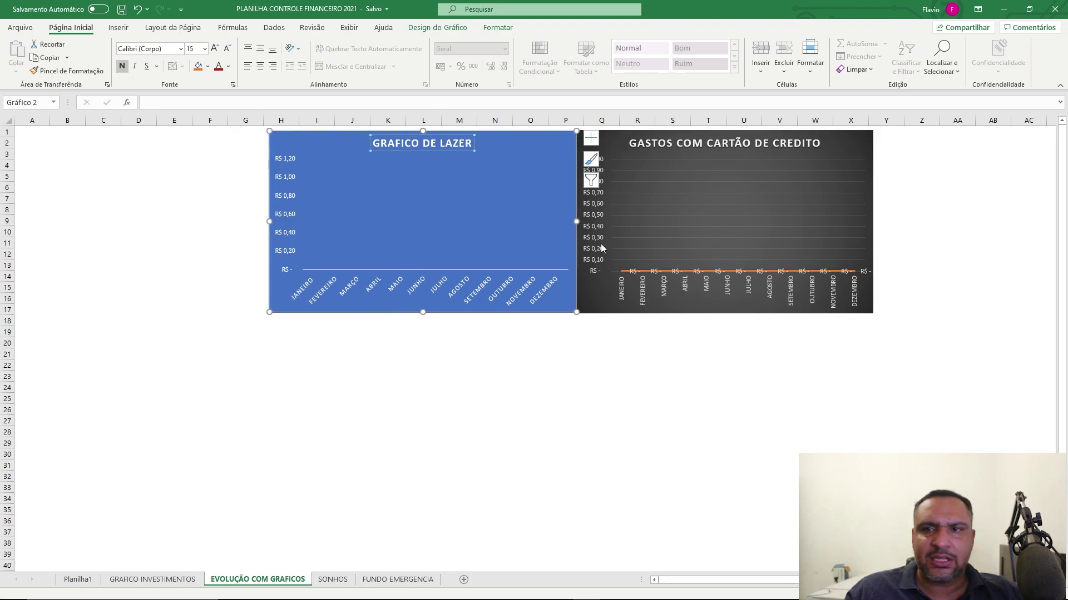
click(333, 580)
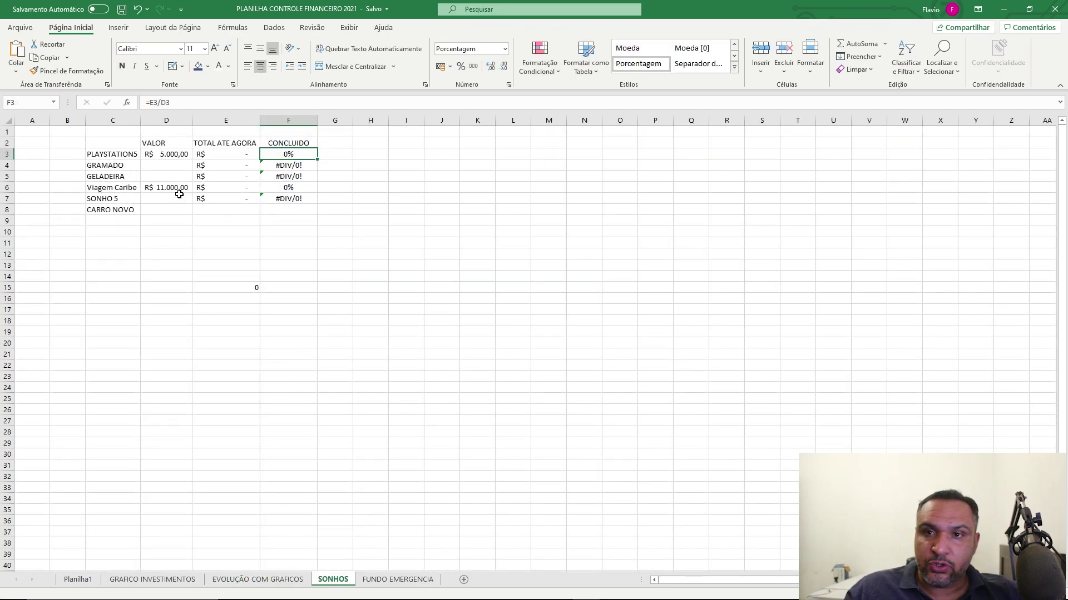
click(399, 579)
click(214, 309)
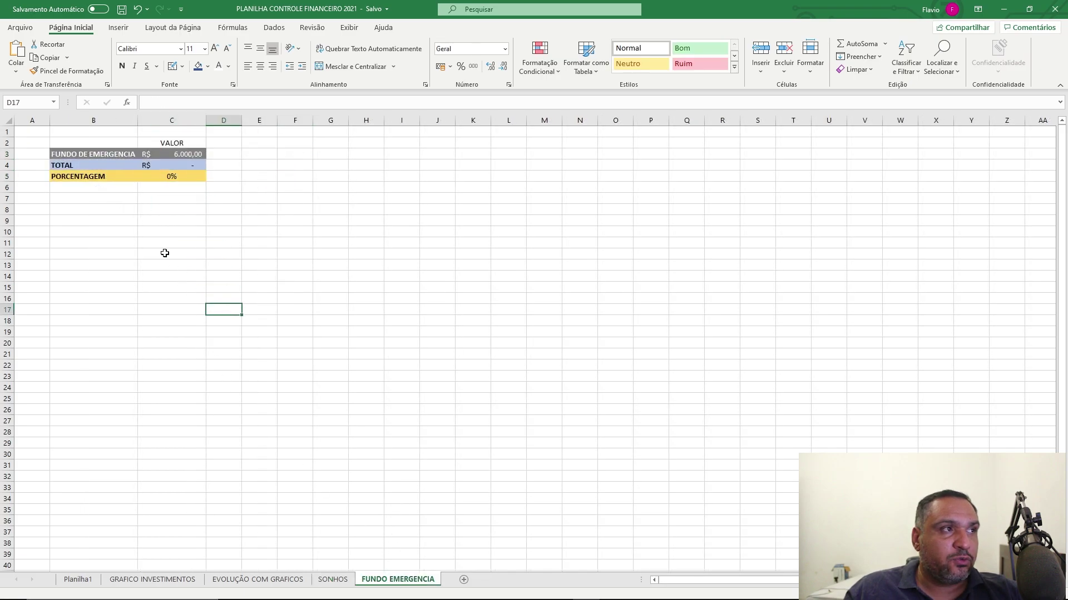
click(183, 154)
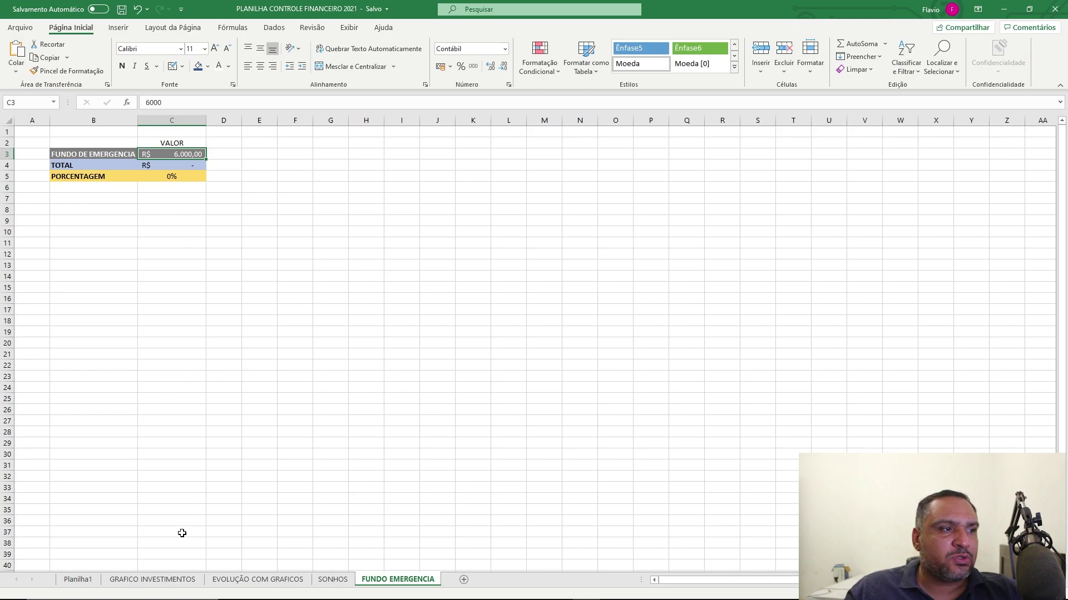
Return to the Planilha1 sheet and examine the SALARIO, ALUGUEL and ALUGUEL DE CARRO income rows across the months
click(88, 581)
click(142, 457)
scroll(145, 445, up, 6)
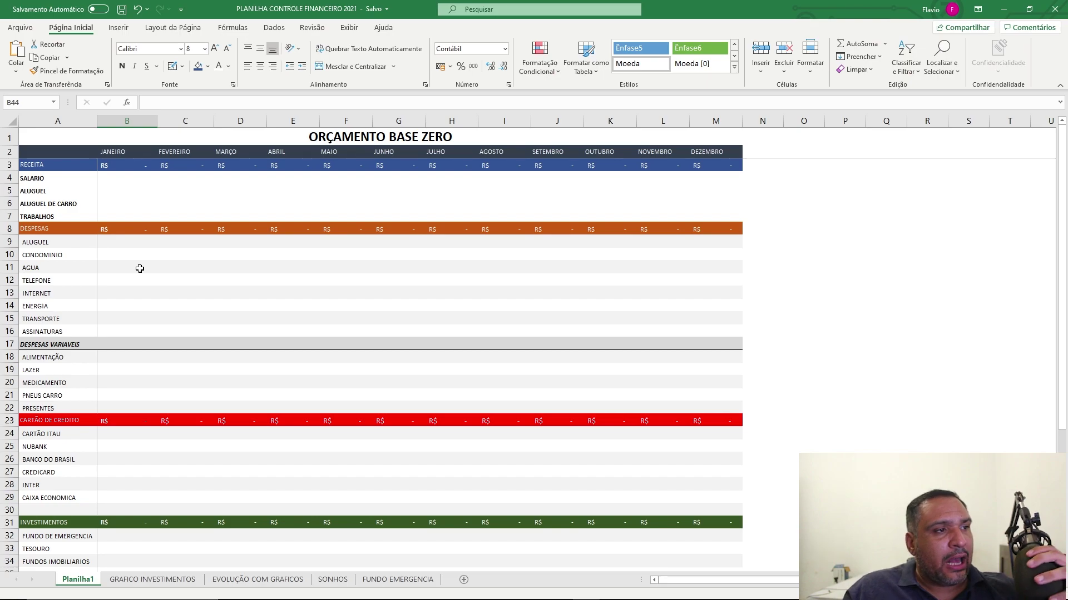
click(119, 181)
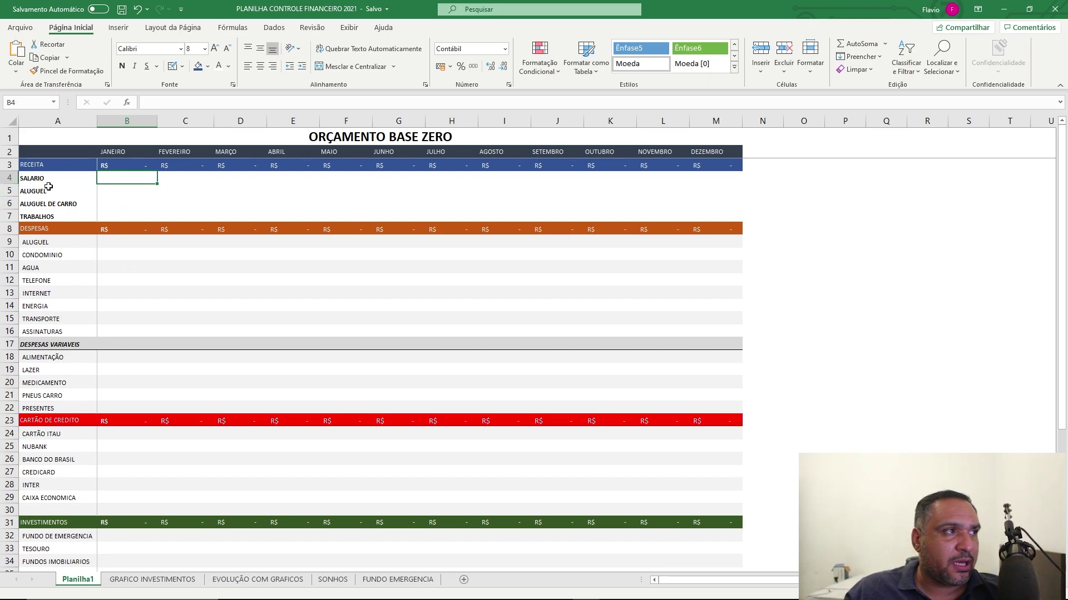
click(30, 180)
click(54, 191)
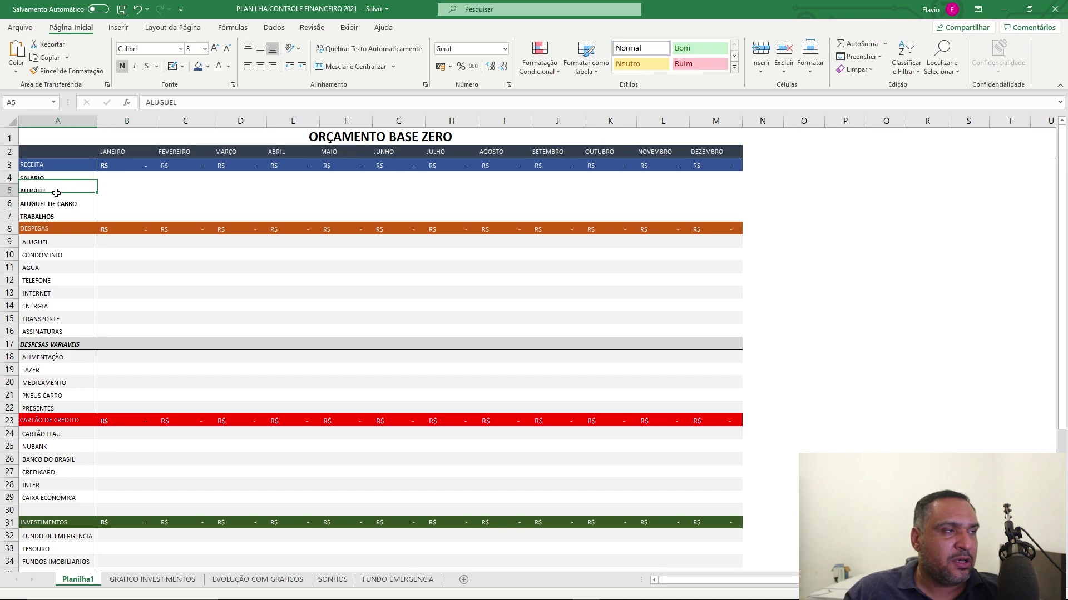
click(61, 205)
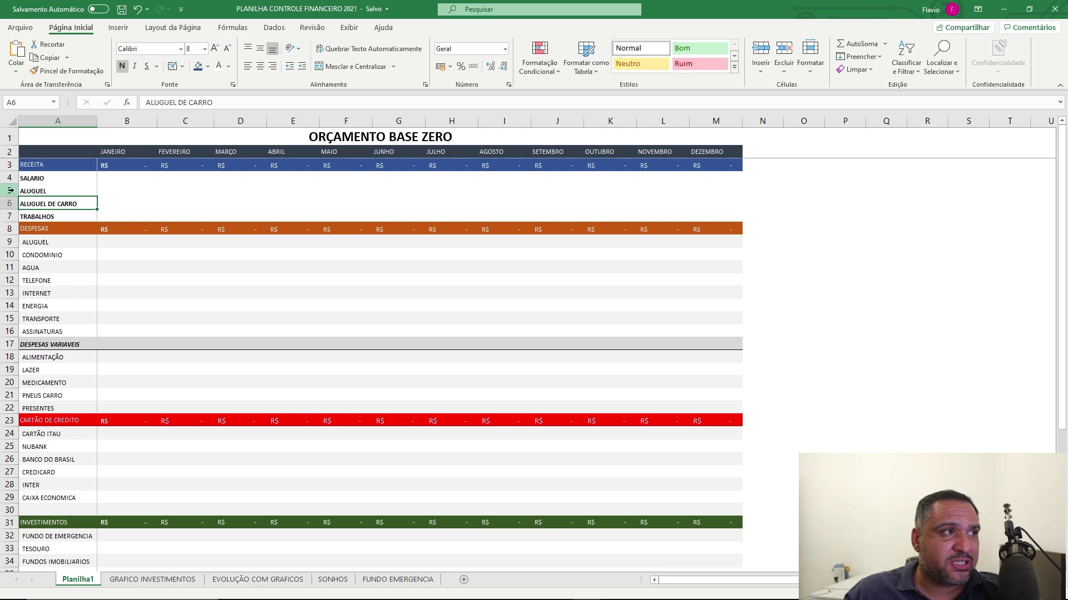
click(35, 182)
click(42, 193)
click(109, 193)
click(181, 192)
click(491, 198)
click(662, 199)
click(718, 200)
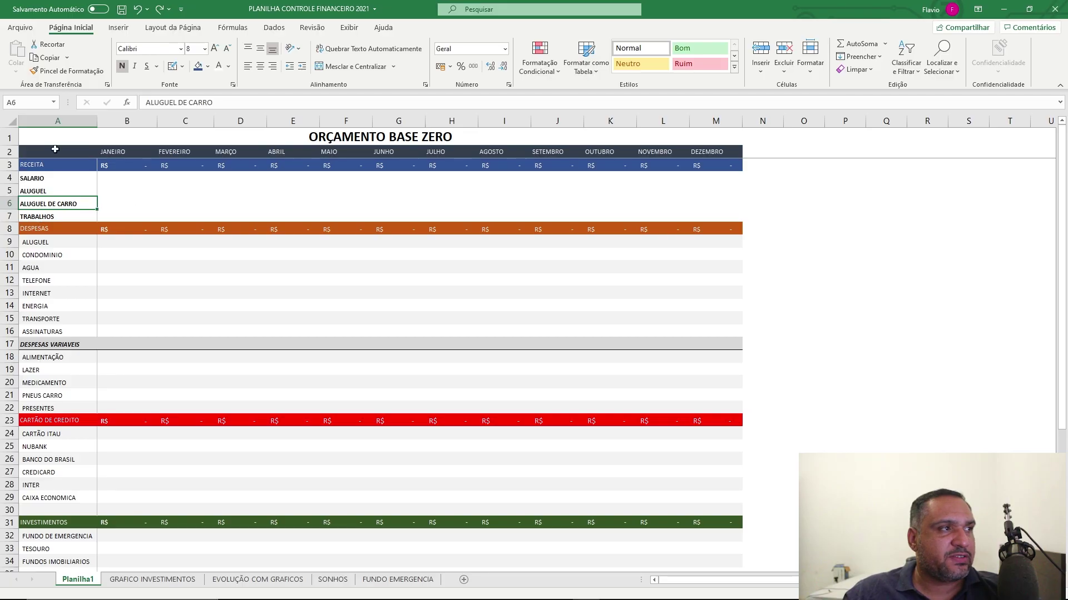
Try inserting a blank row above ALUGUEL DE CARRO in the RECEITA section
click(23, 214)
click(6, 204)
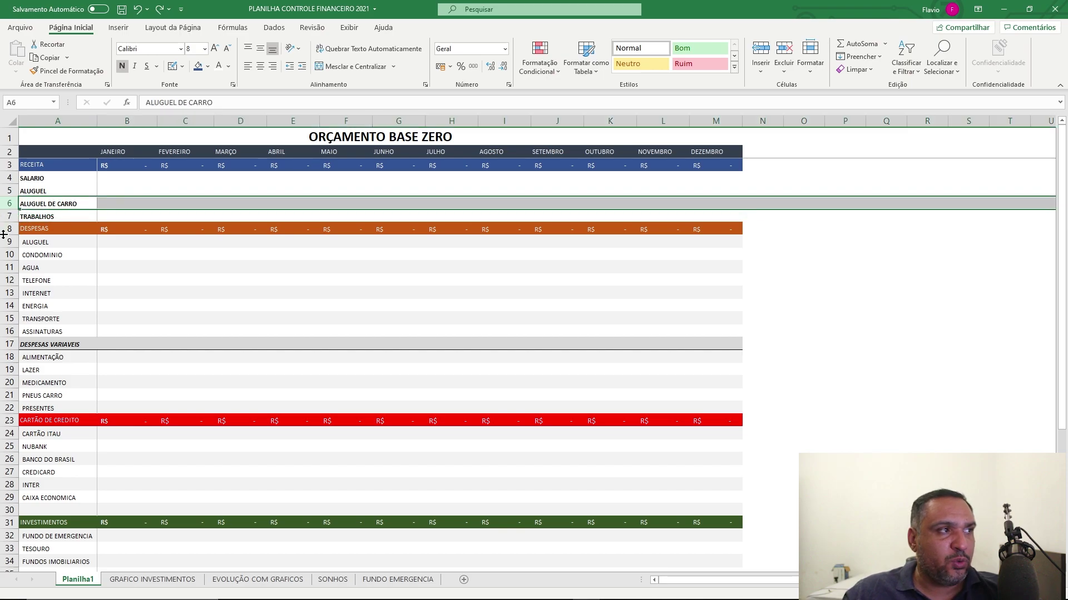
right_click(5, 205)
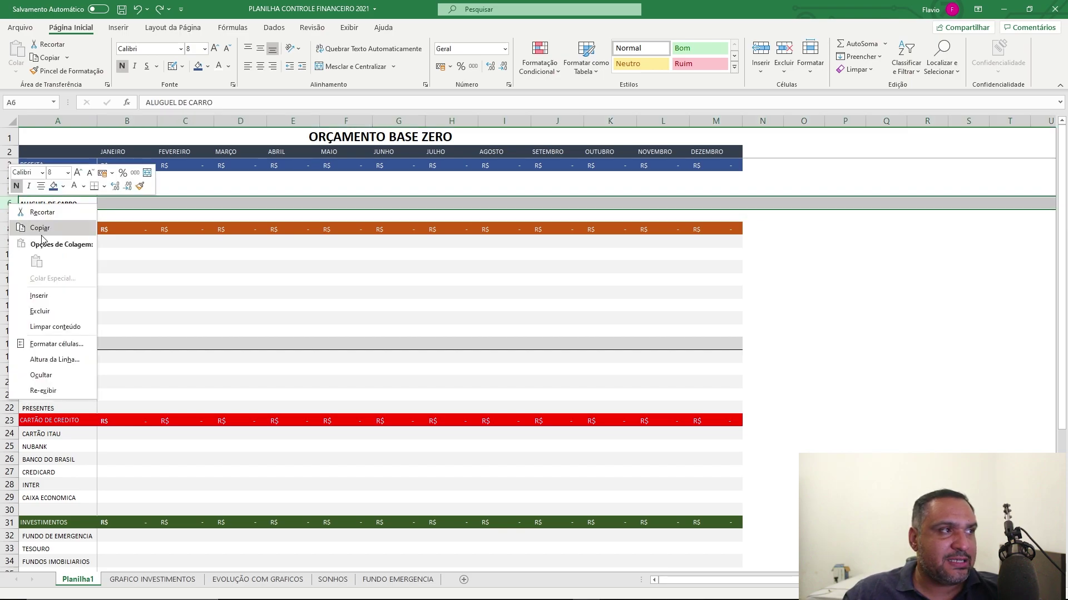
click(54, 300)
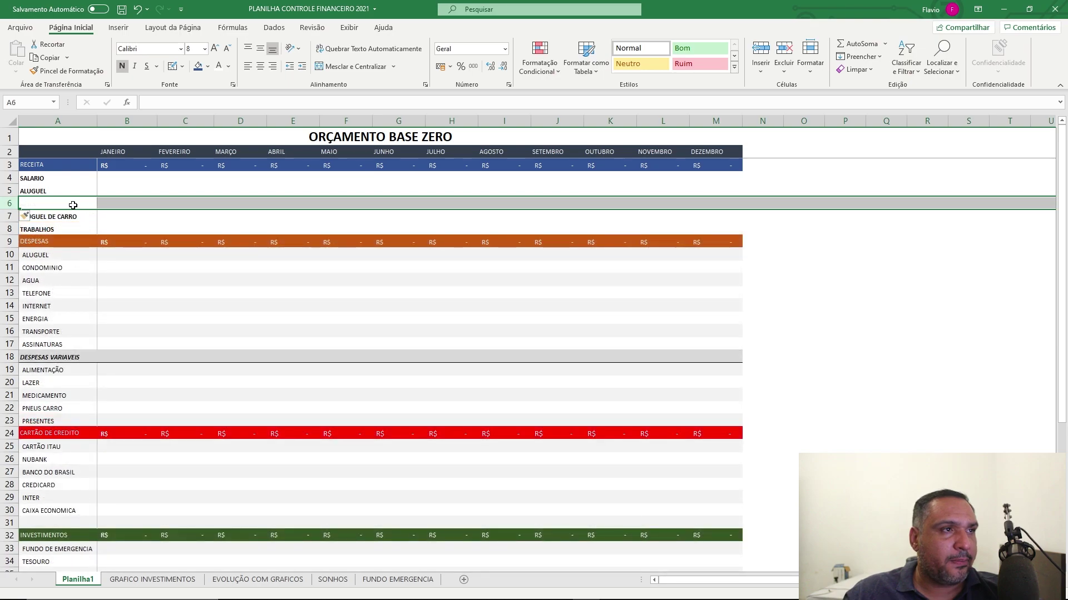
click(61, 230)
key(ctrl+z)
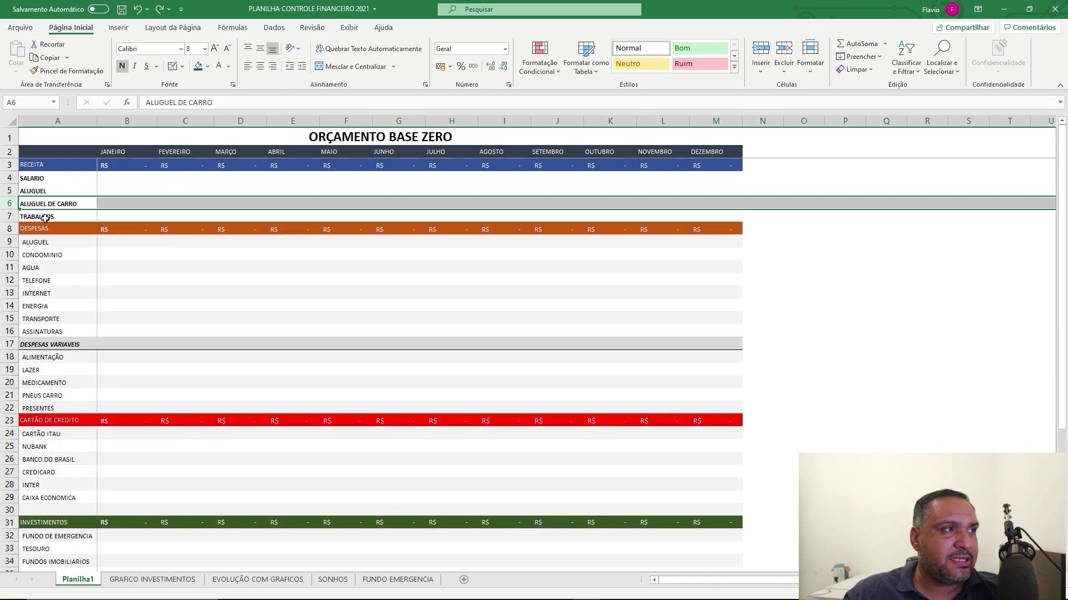
right_click(9, 229)
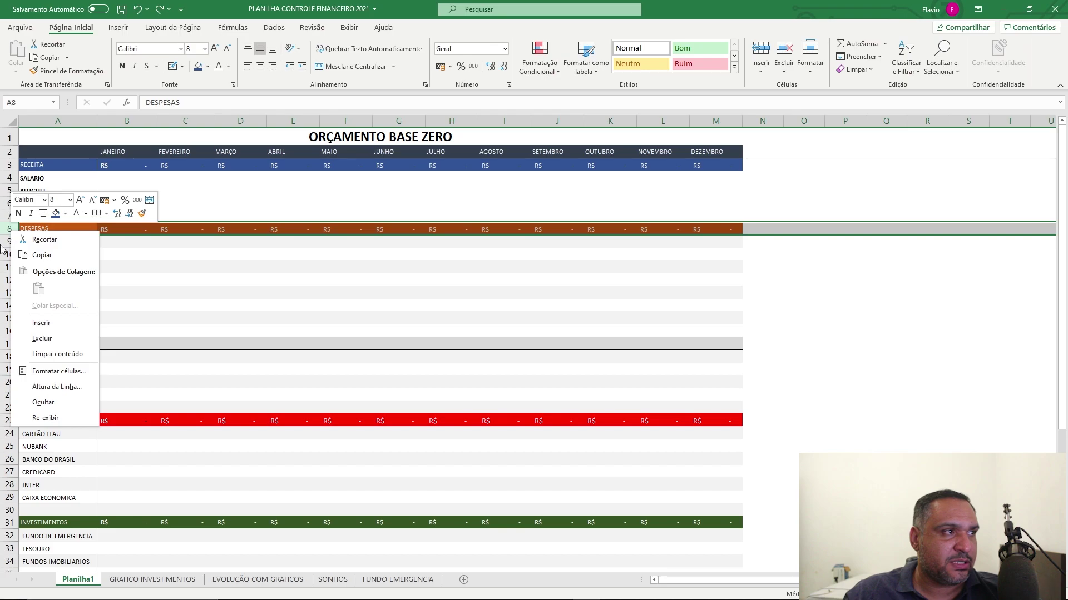
key(Escape)
Insert a new income row between ALUGUEL and ALUGUEL DE CARRO and label it TRABALHO EXTRA
right_click(10, 204)
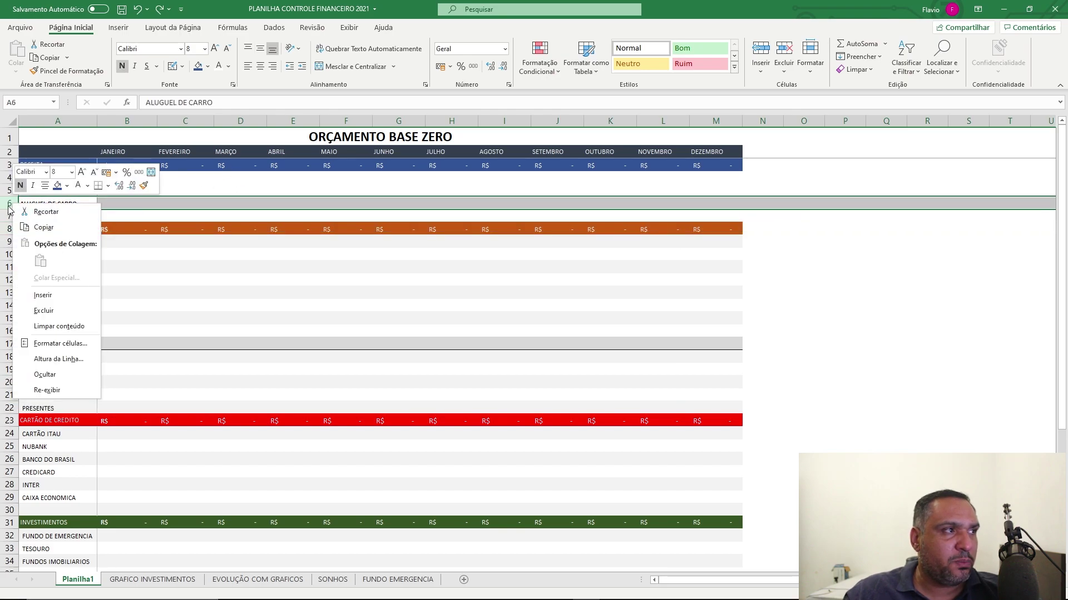
click(43, 295)
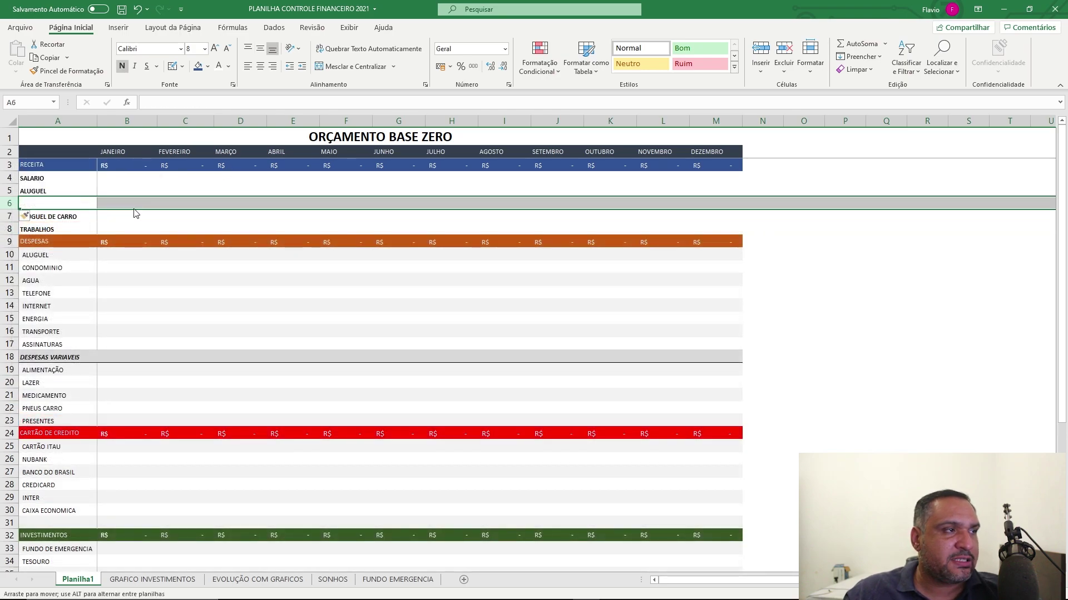
click(66, 202)
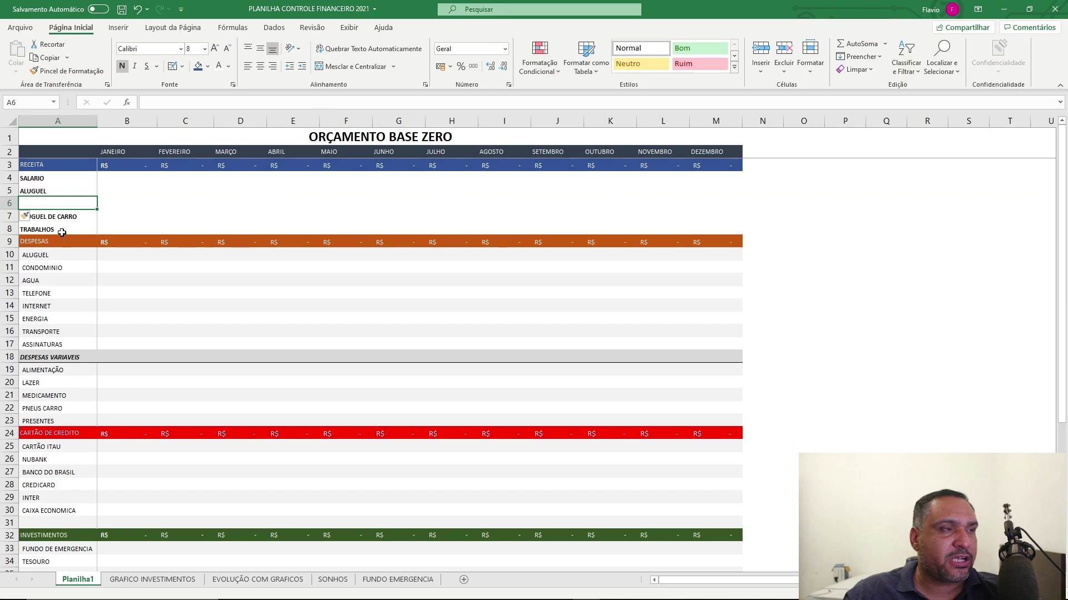
double_click(58, 202)
text(TRABALHOS E)
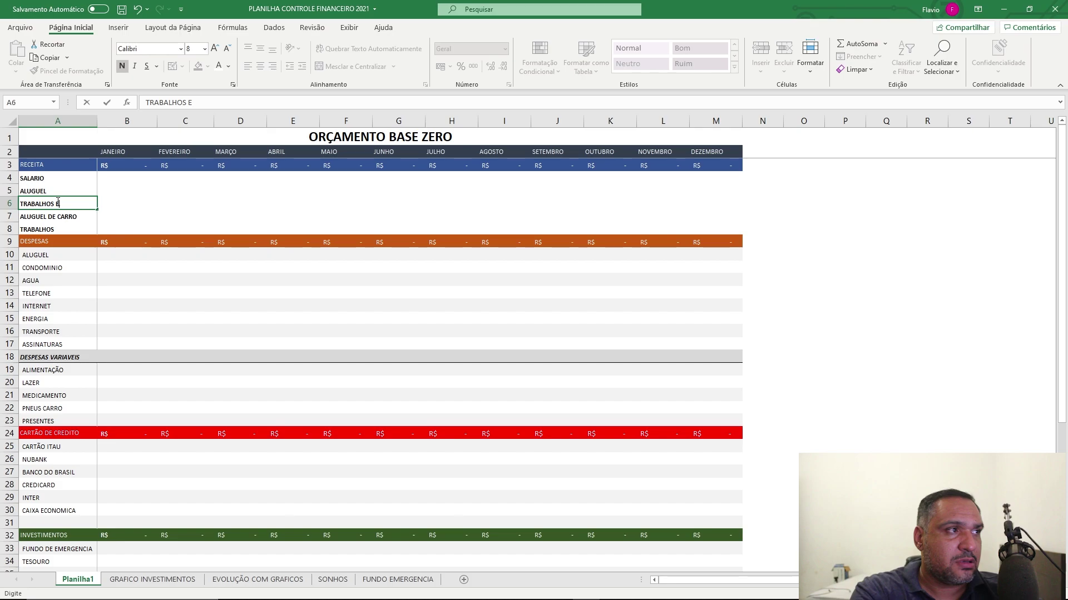
key(BackSpace)
key(BackSpace)
key(BackSpace)
text( EXT)
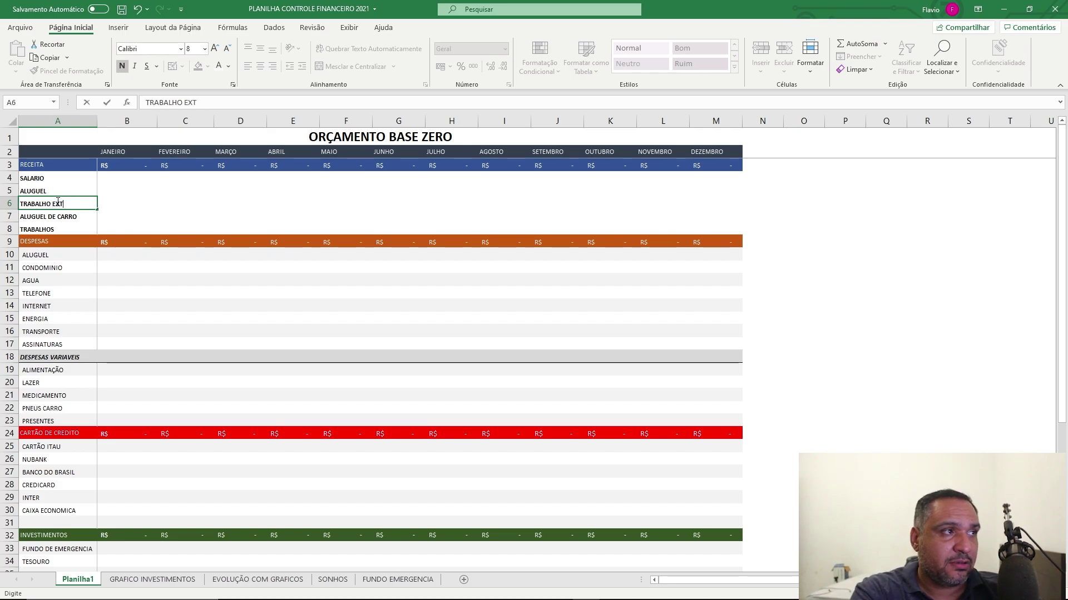
text(RASRA)
key(Return)
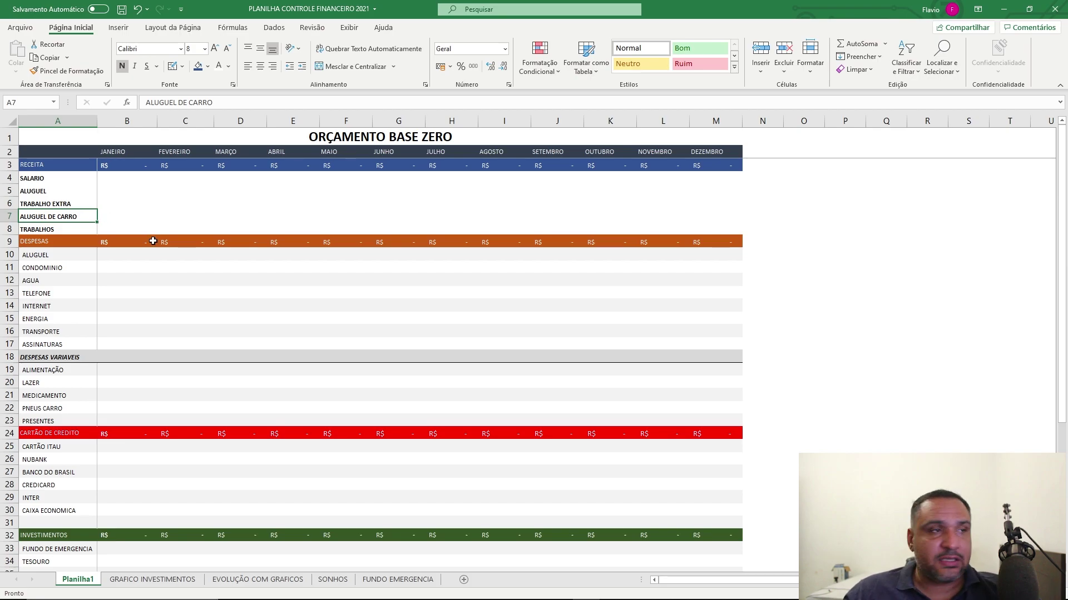
Enter the January income amounts: 3500 for SALARIO, 400 for ALUGUEL and 190 for TRABALHO EXTRA
click(110, 206)
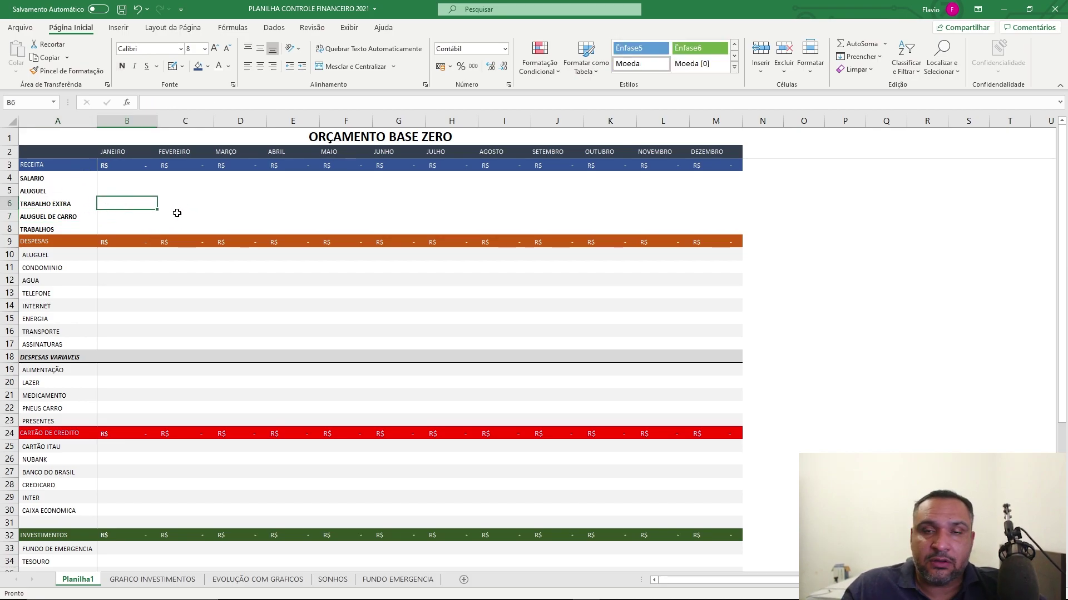
click(132, 179)
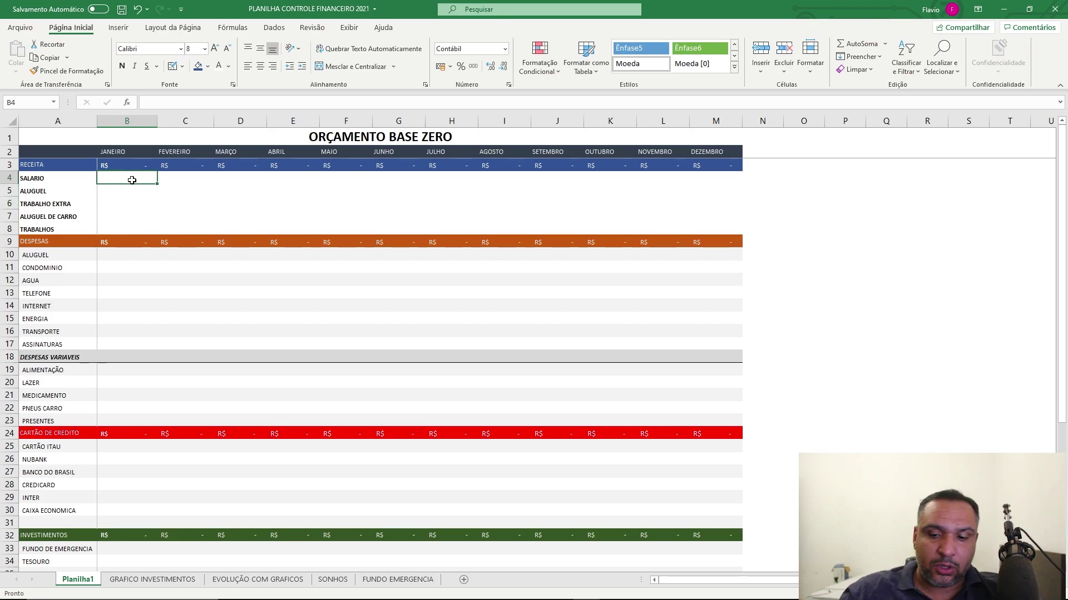
text(3.5)
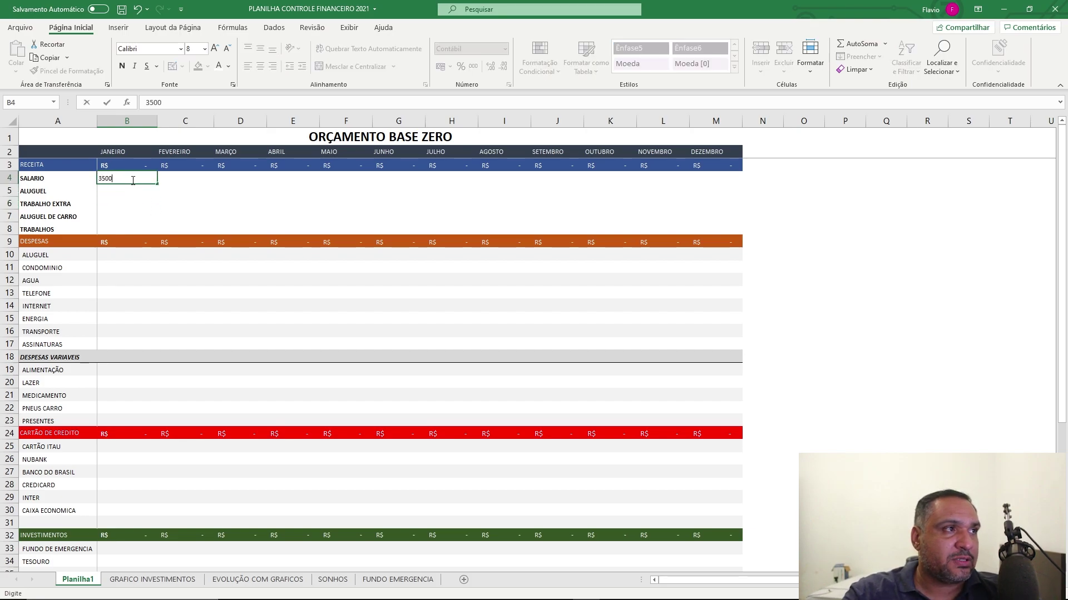
text(00)
key(Return)
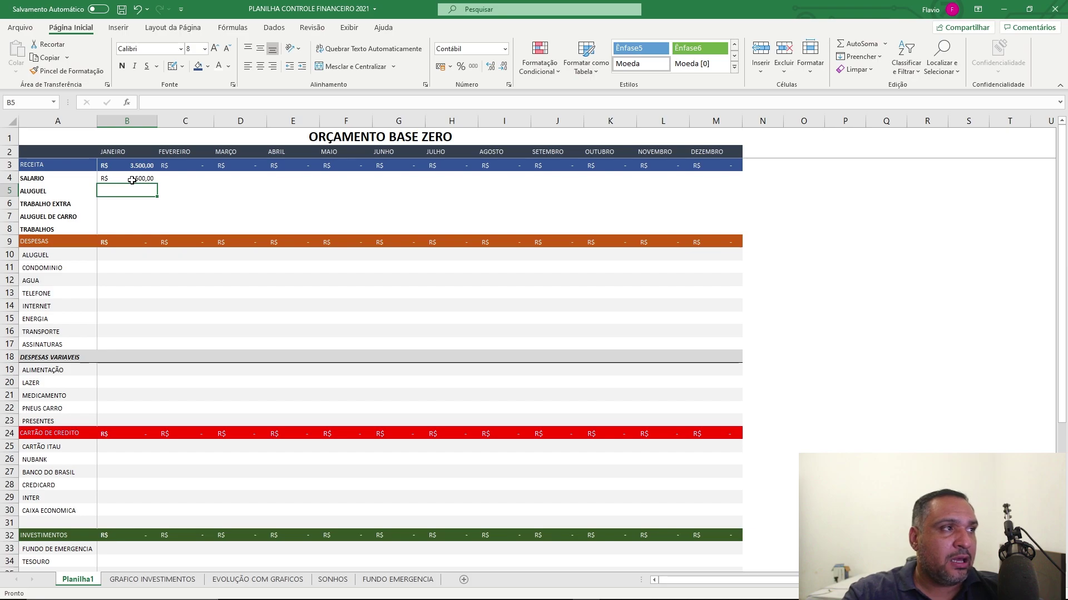
text(400)
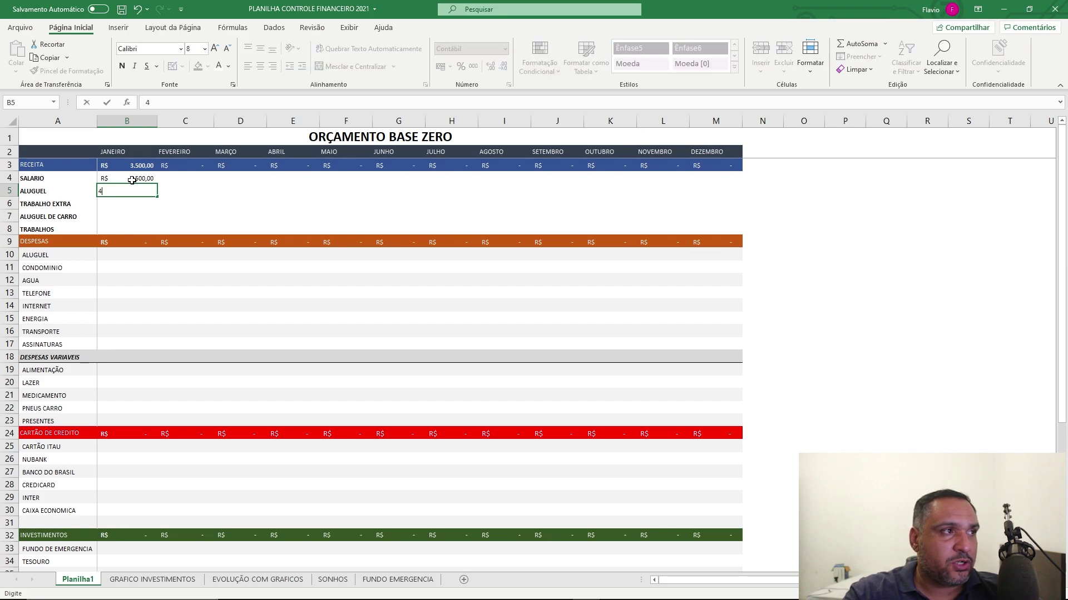
key(Return)
text(190)
key(Return)
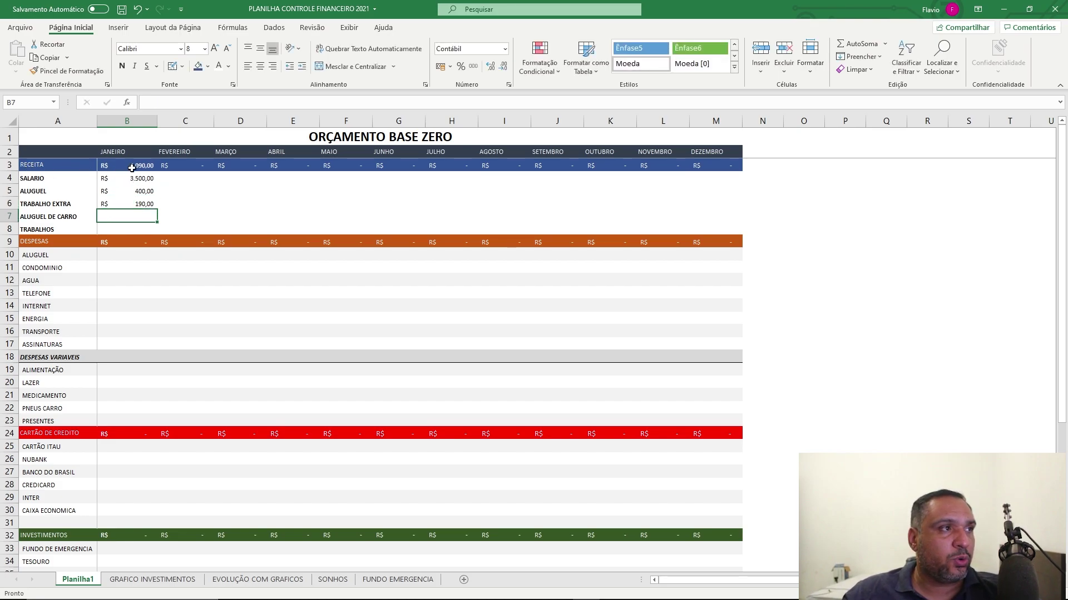
Check the January RECEITA total and the sum formula behind it
click(132, 166)
click(133, 151)
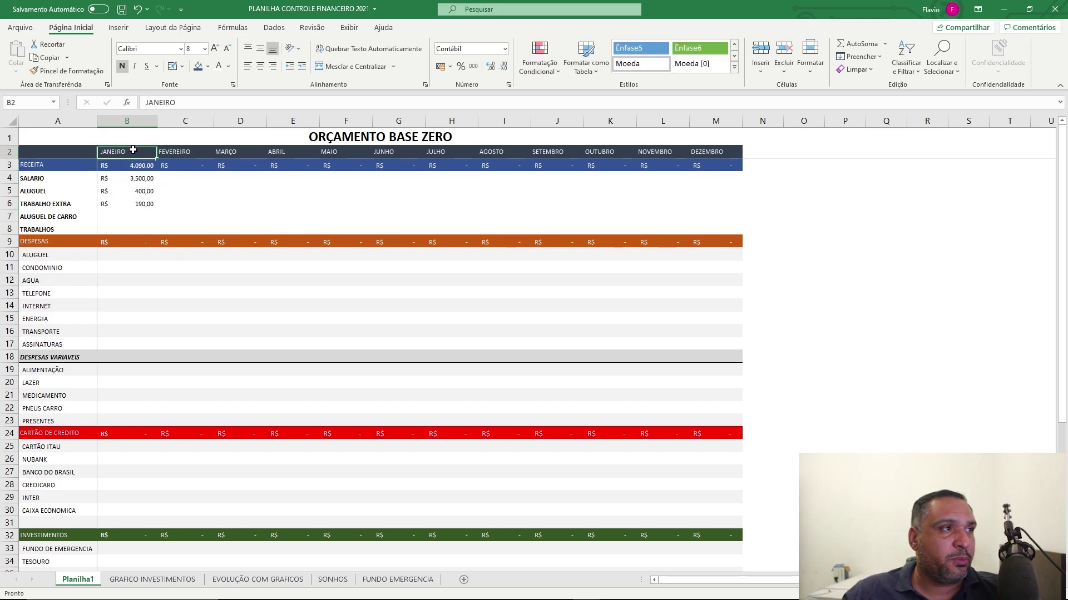
click(137, 169)
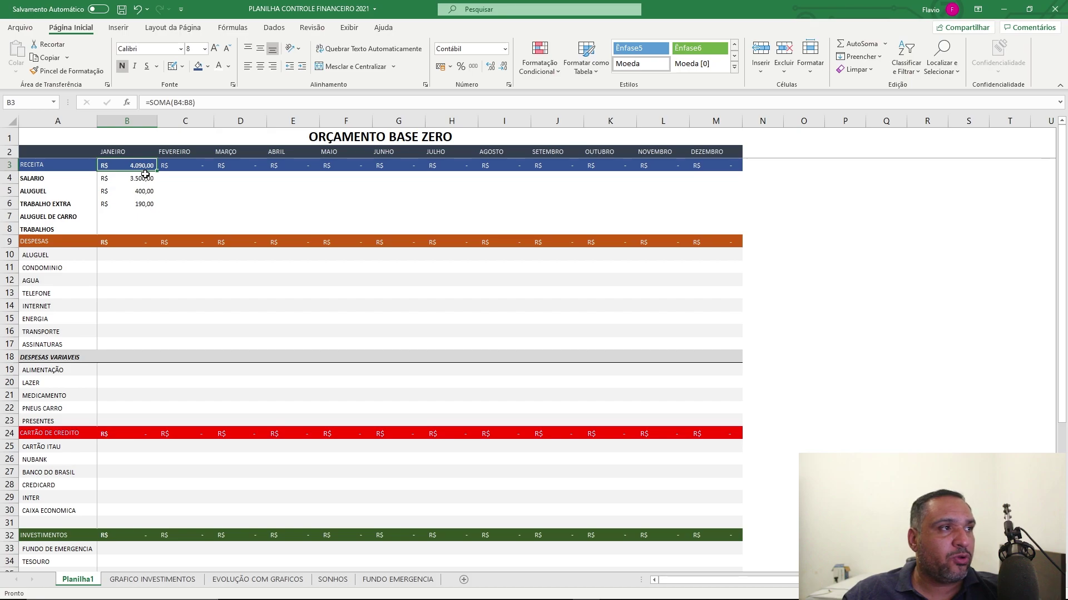
Enter the January DESPESAS amounts 550 for ALUGUEL, 180 for CONDOMINIO and 90 for AGUA
click(138, 258)
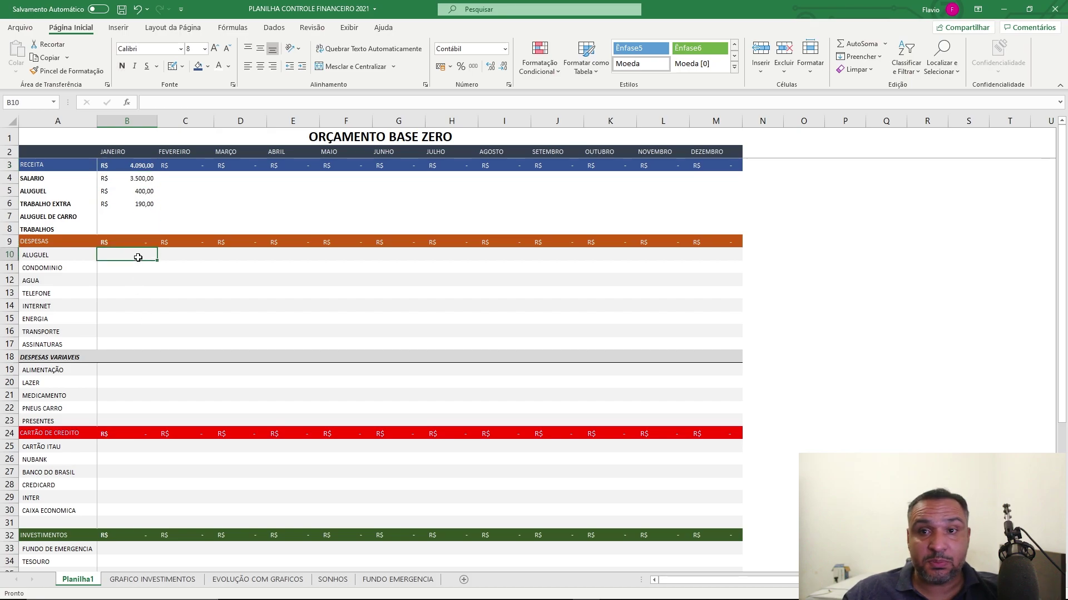
text(655)
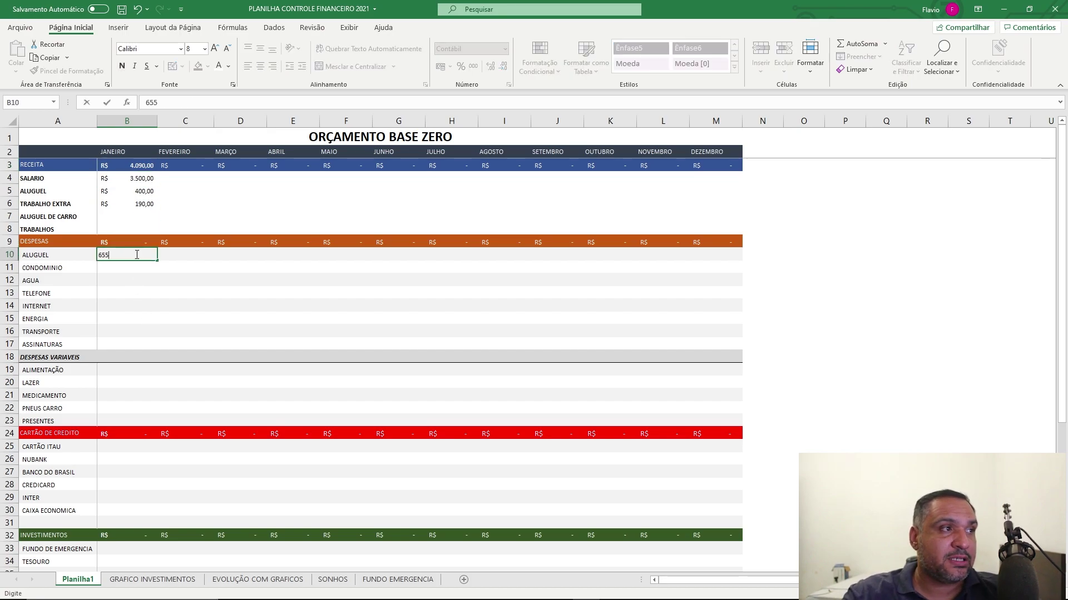
text(50)
key(Return)
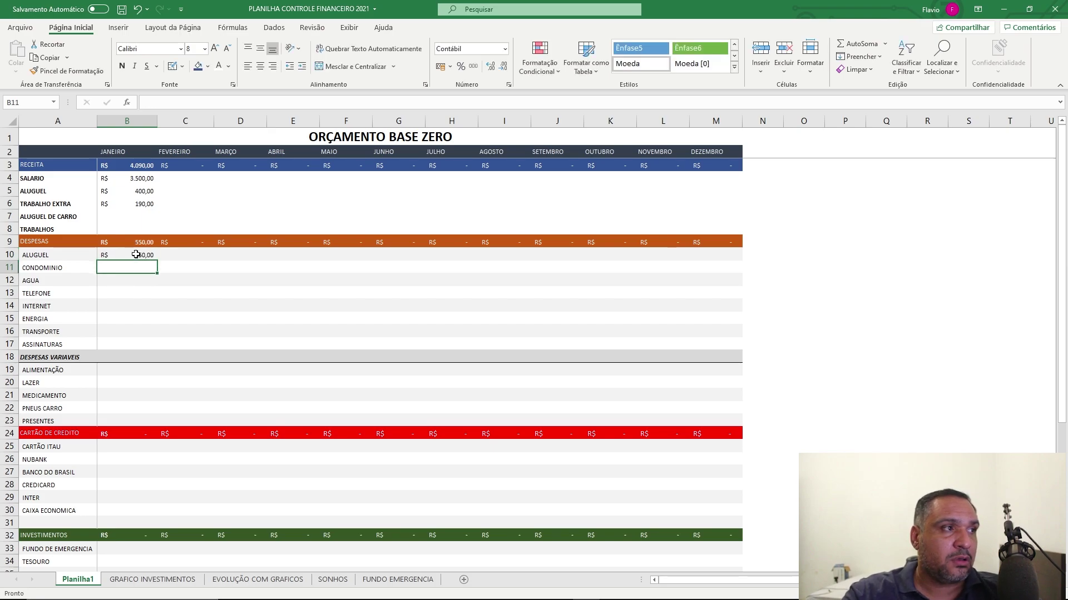
text(180)
key(Return)
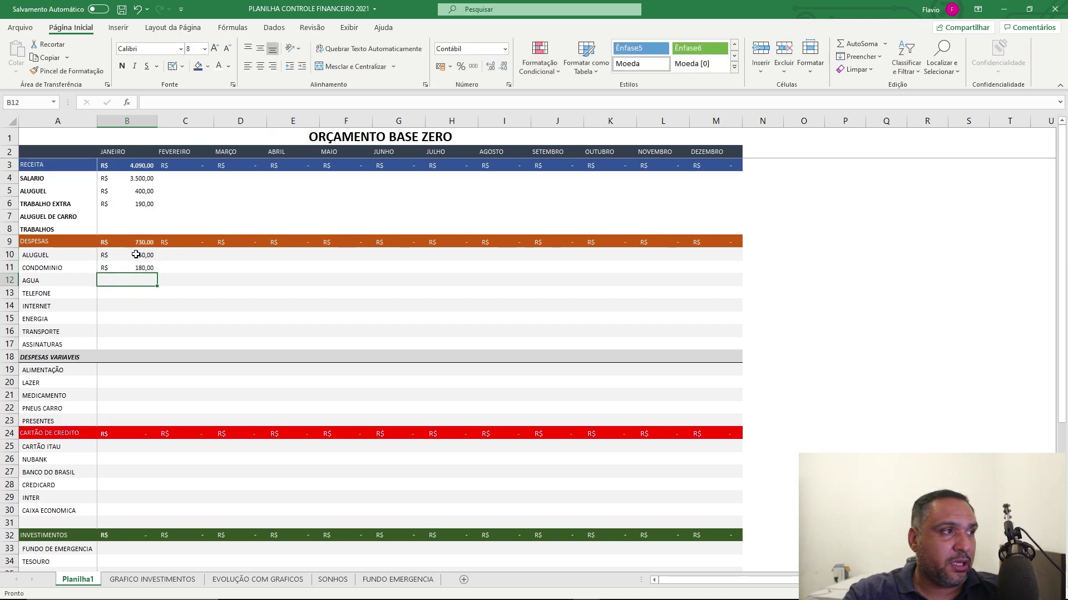
text(90)
key(Return)
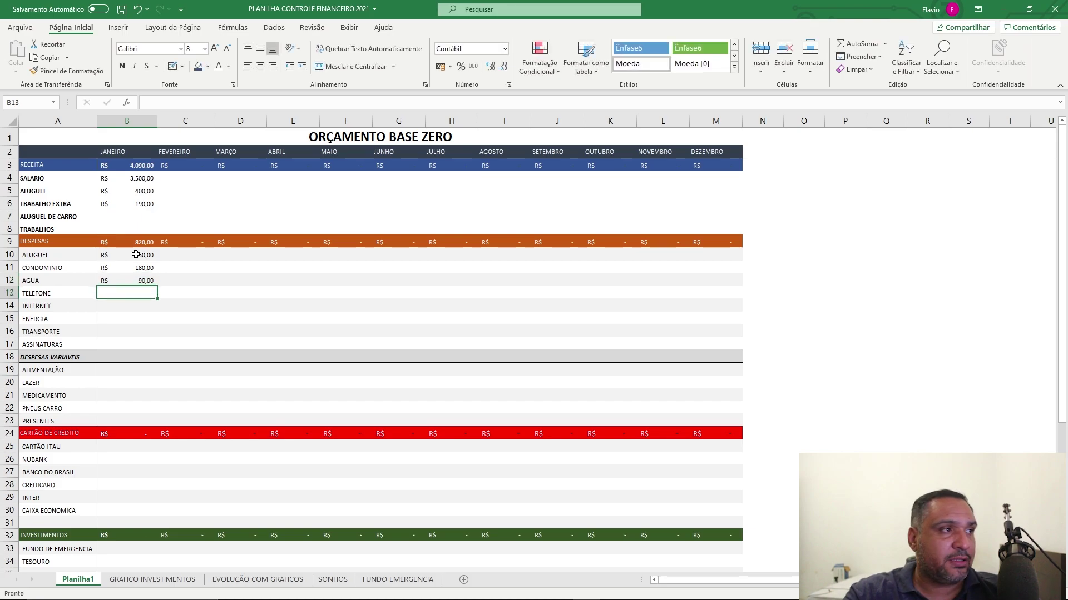
Enter the January expenses 185 for TELEFONE, 40 for INTERNET and 147 for ENERGIA
text(185)
key(Return)
text(40)
key(Return)
text(147)
key(Return)
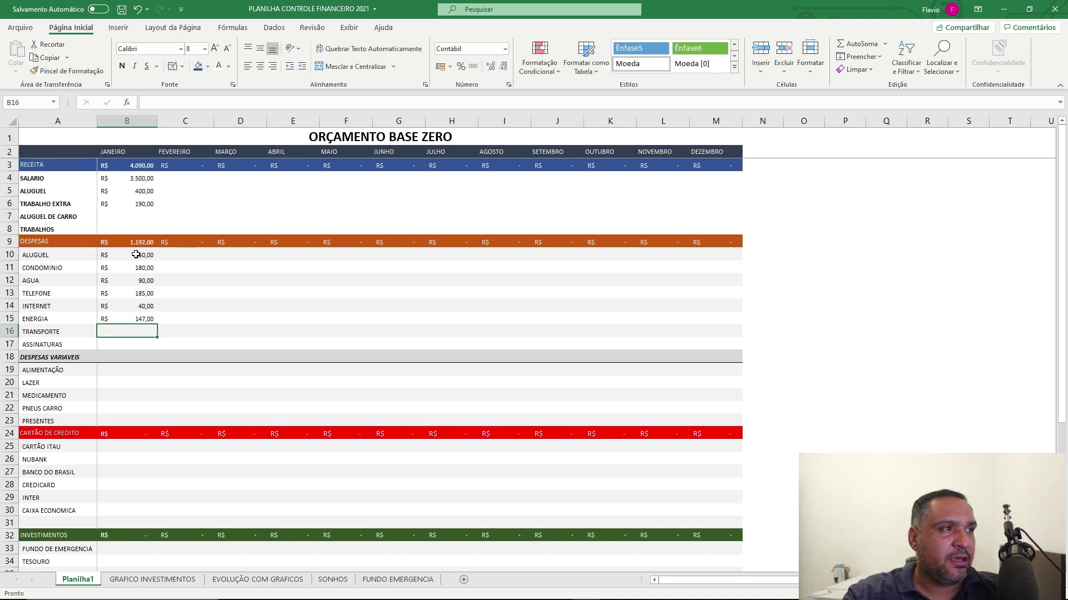
Check the January DESPESAS total against the fixed expense amounts from ALUGUEL to ENERGIA
click(154, 241)
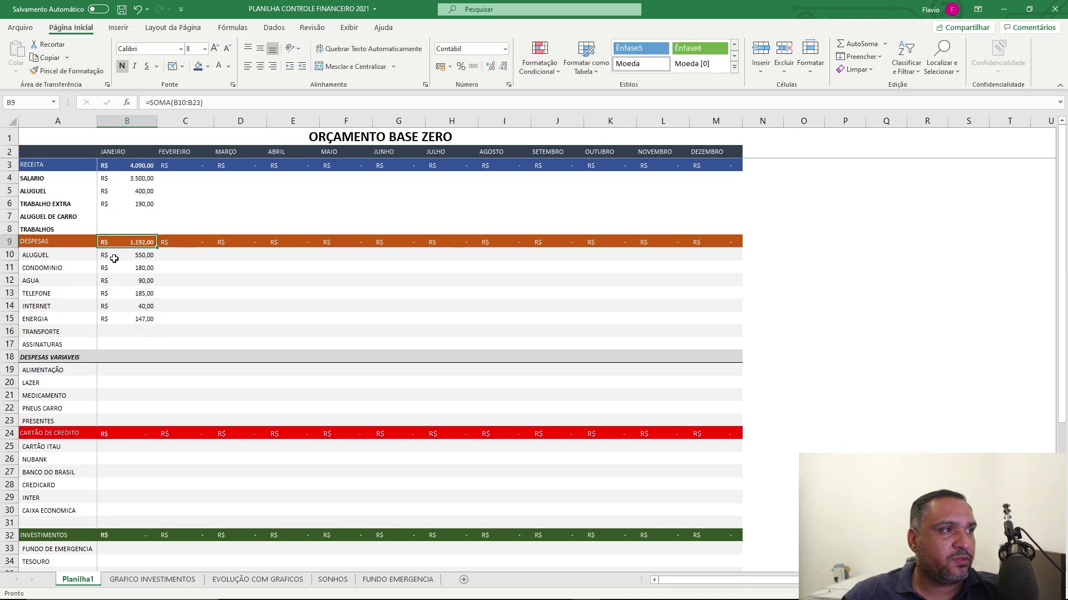
drag(144, 258, 145, 332)
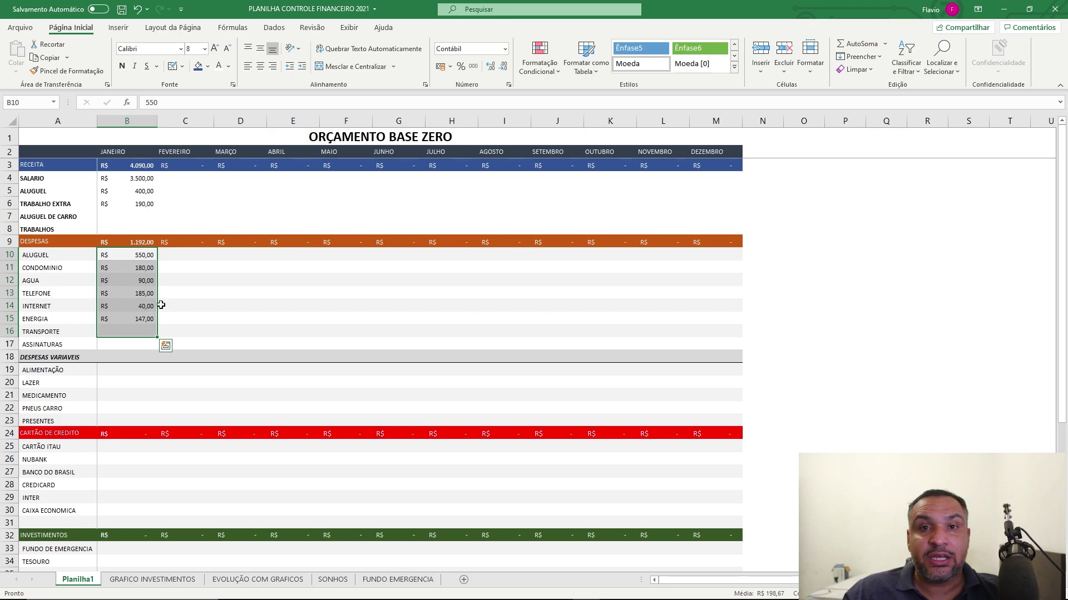
click(142, 306)
drag(136, 255, 139, 312)
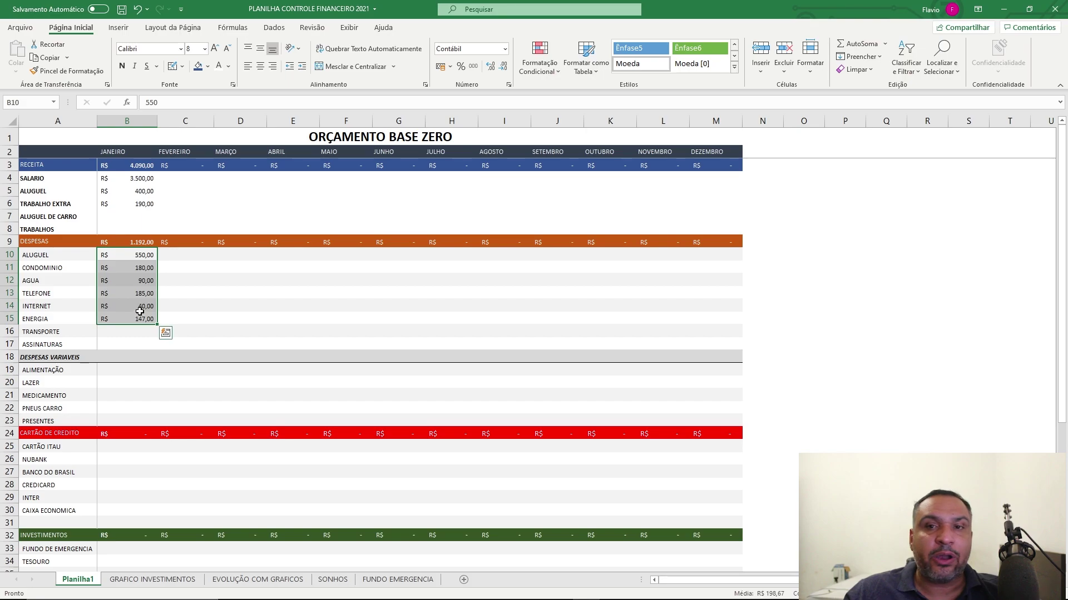
Insert a row above PNEUS CARRO in the DESPESAS VARIAVEIS section and label it TRANPORTE
click(118, 330)
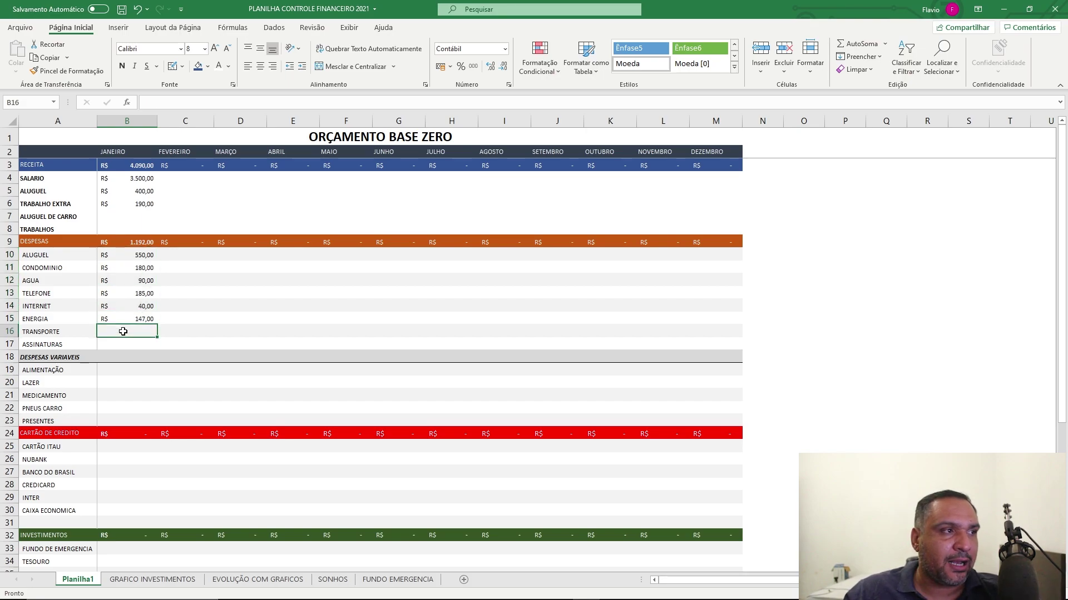
click(48, 333)
click(51, 343)
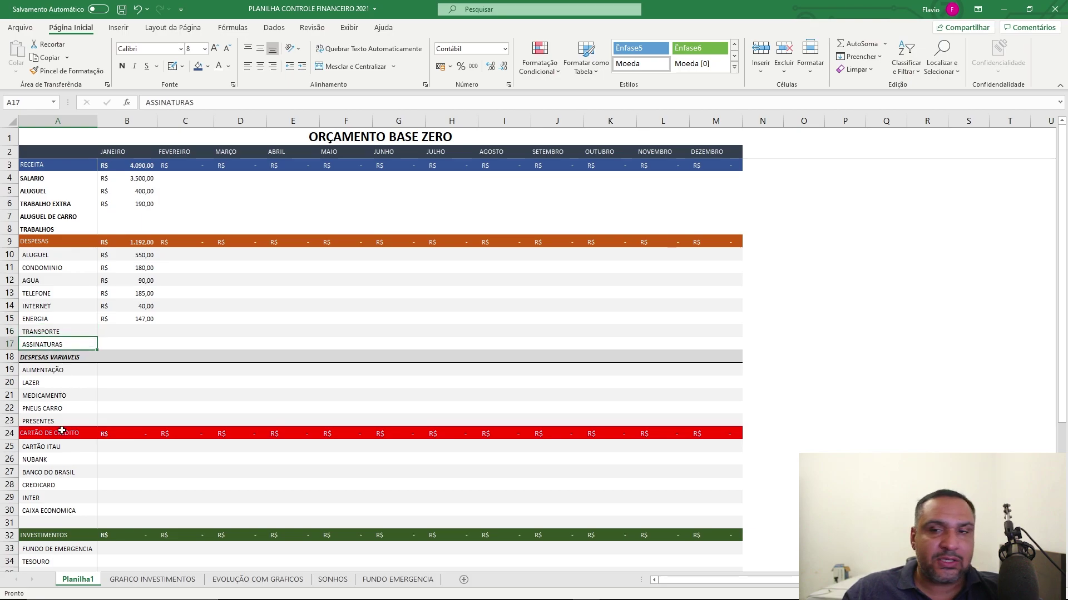
click(57, 333)
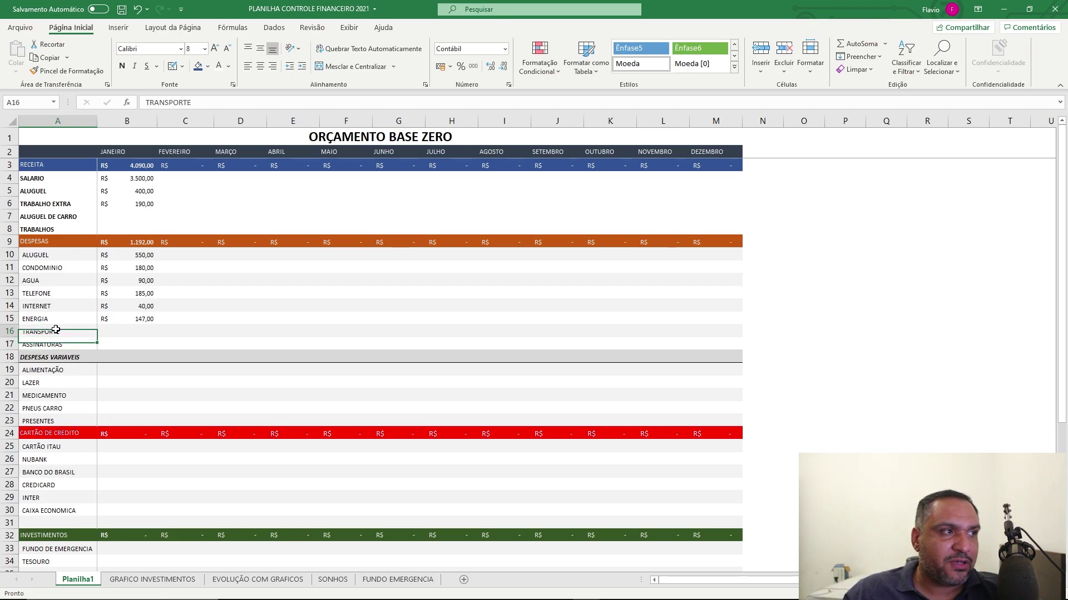
right_click(10, 407)
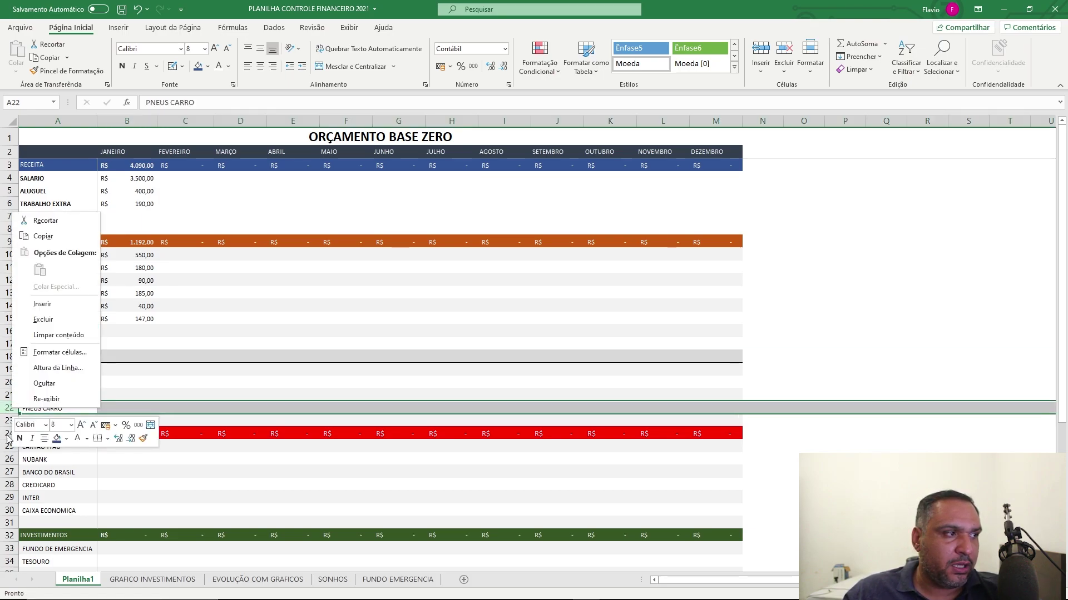
click(54, 305)
click(50, 408)
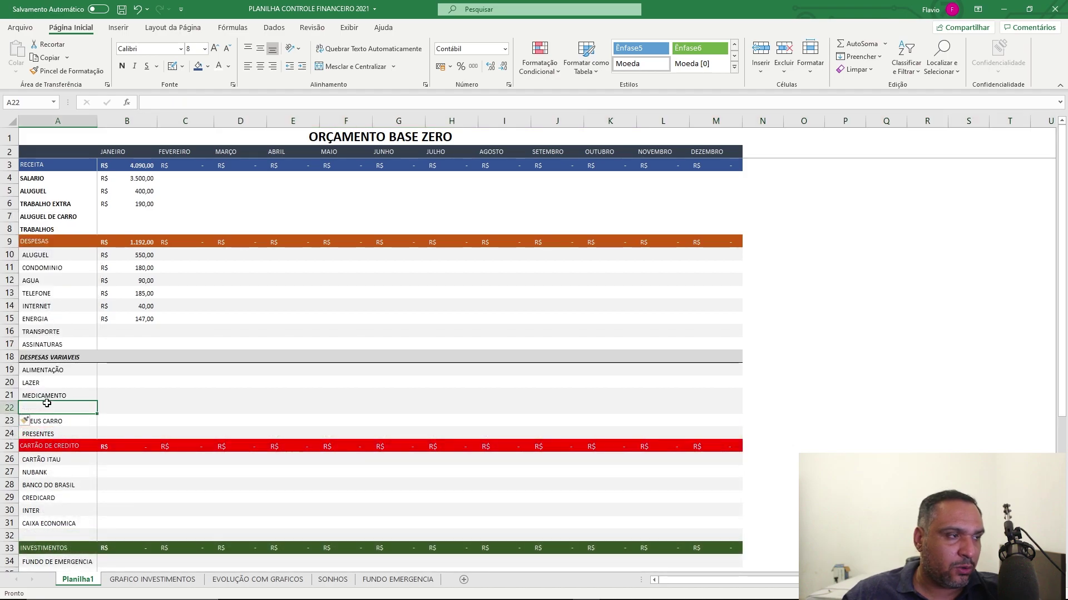
text(TRANPO)
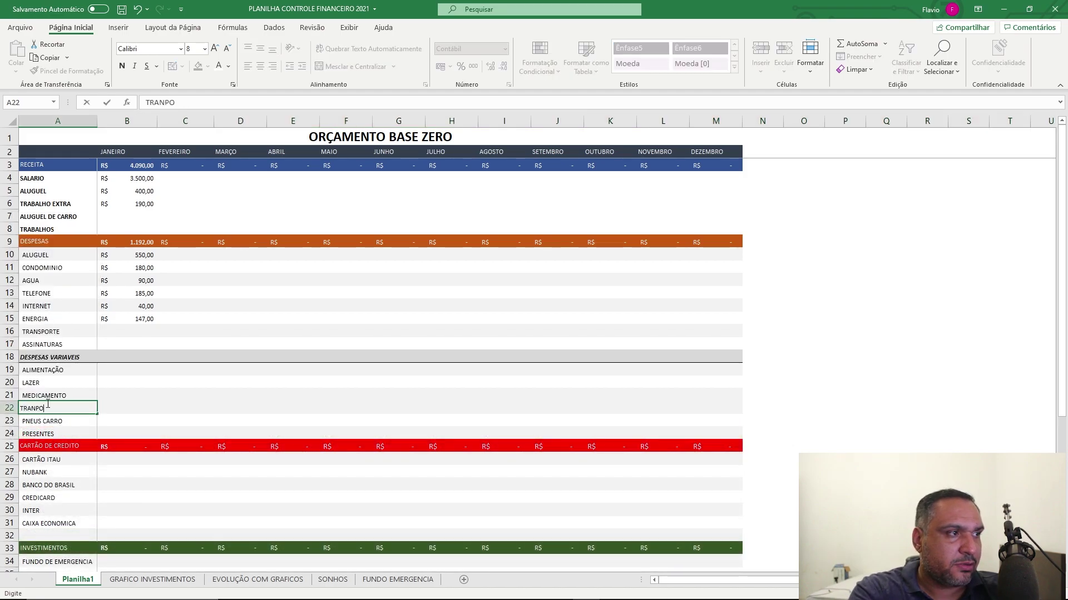
key(Return)
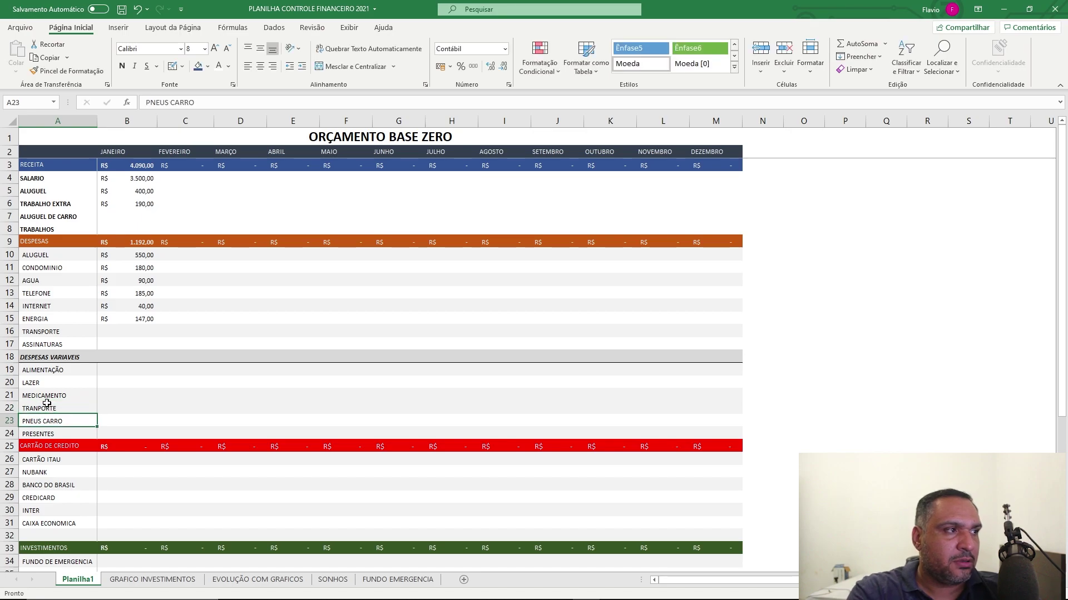
Delete the TRANSPORTE row between ENERGIA and ASSINATURAS in the fixed expenses
right_click(9, 331)
click(55, 439)
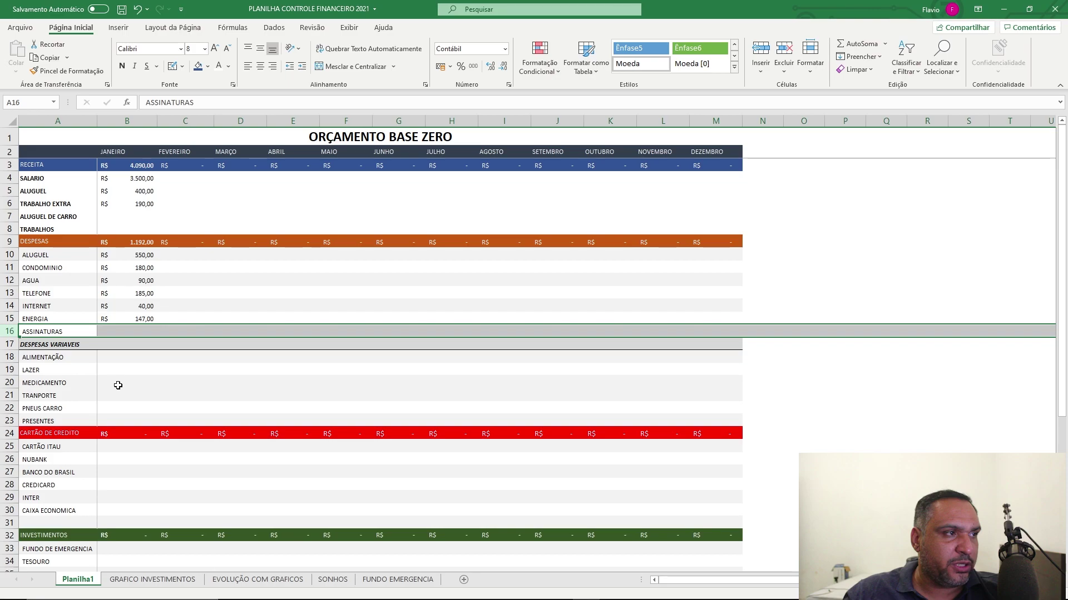
click(118, 387)
Review the January TOTAL at the end of the budget, including its formula
click(91, 359)
click(122, 357)
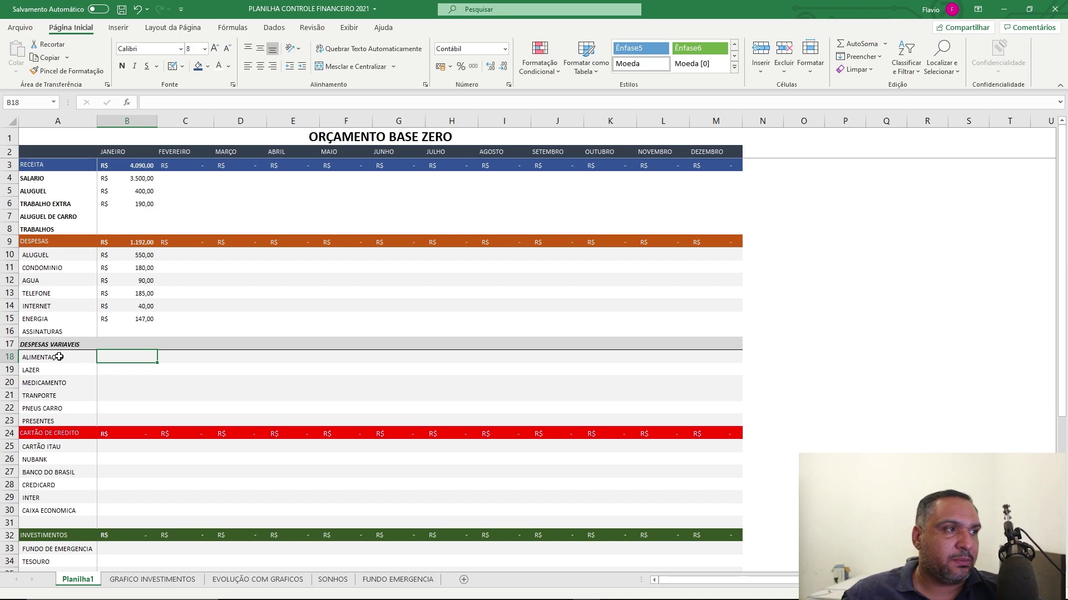
scroll(149, 389, down, 1)
scroll(149, 392, down, 4)
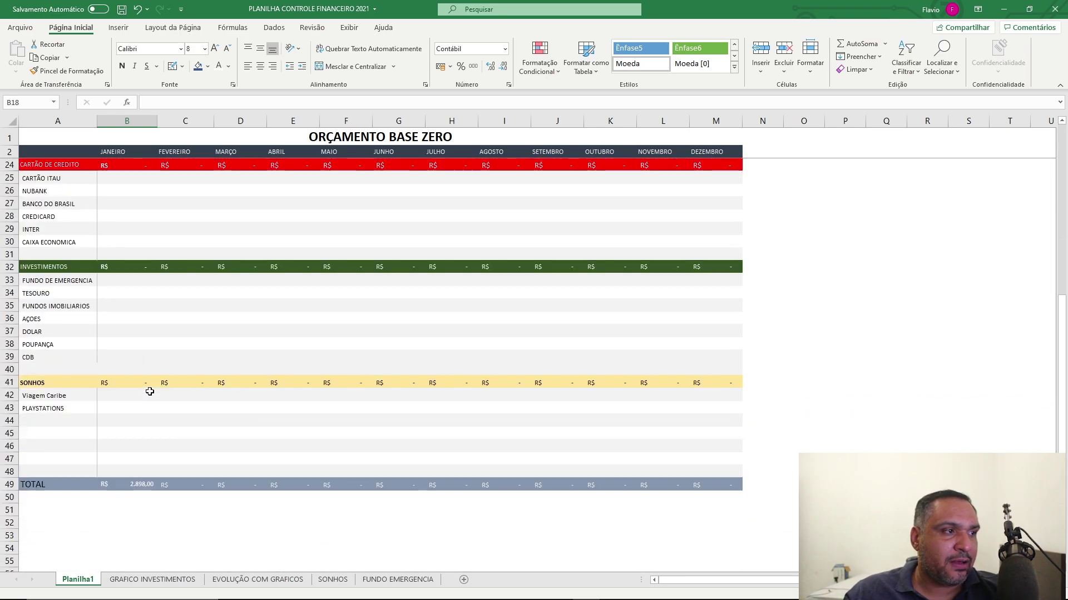
click(143, 483)
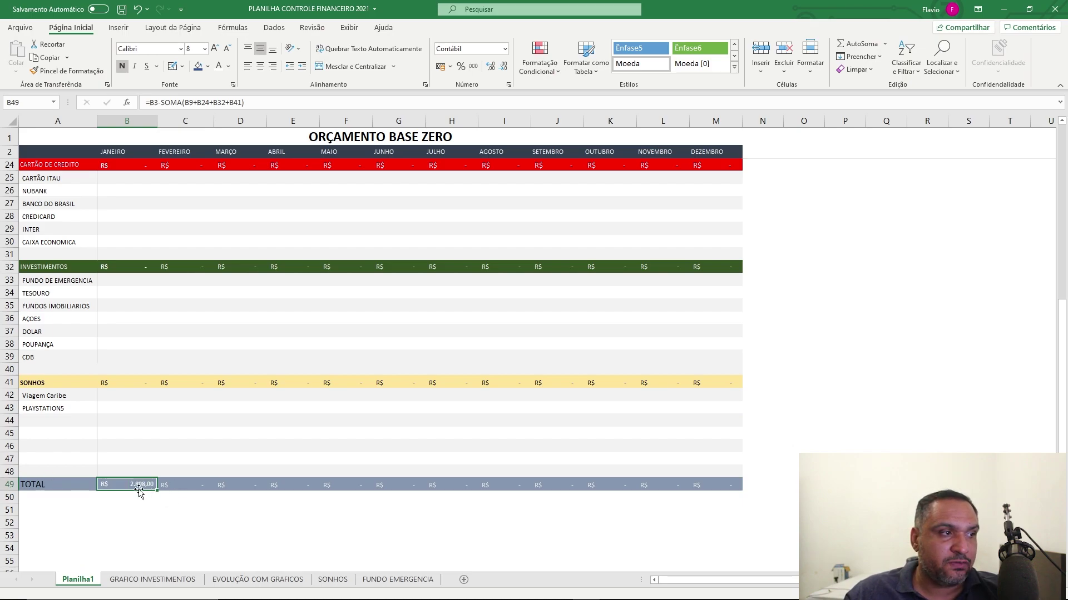
scroll(141, 488, up, 1)
scroll(141, 489, up, 7)
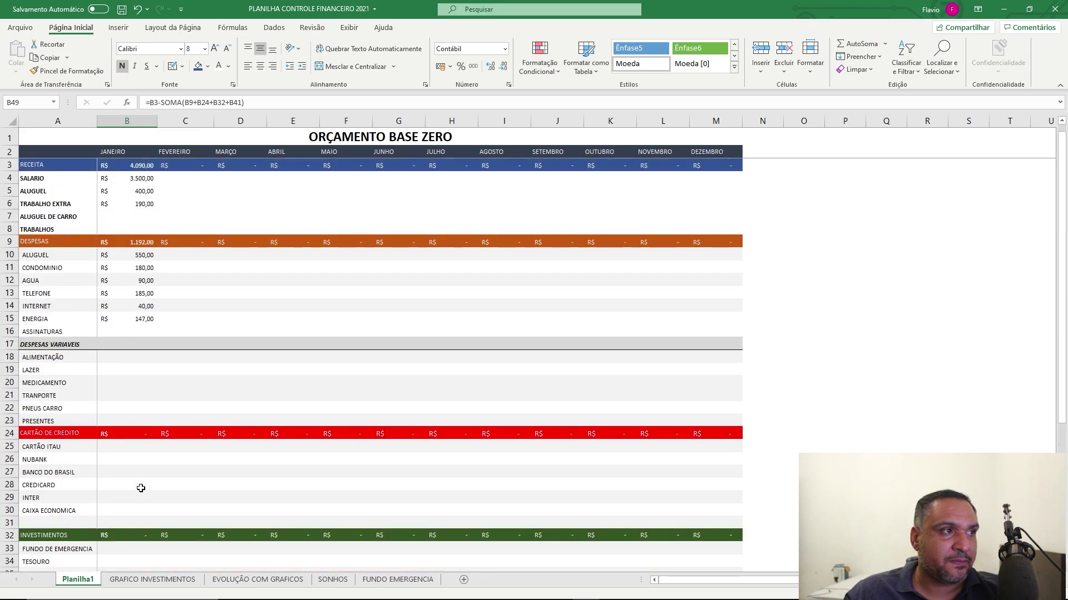
Enter the January variable expenses: 500 for ALIMENTAÇÃO, 200 for LAZER and 220 for TRANPORTE
click(133, 356)
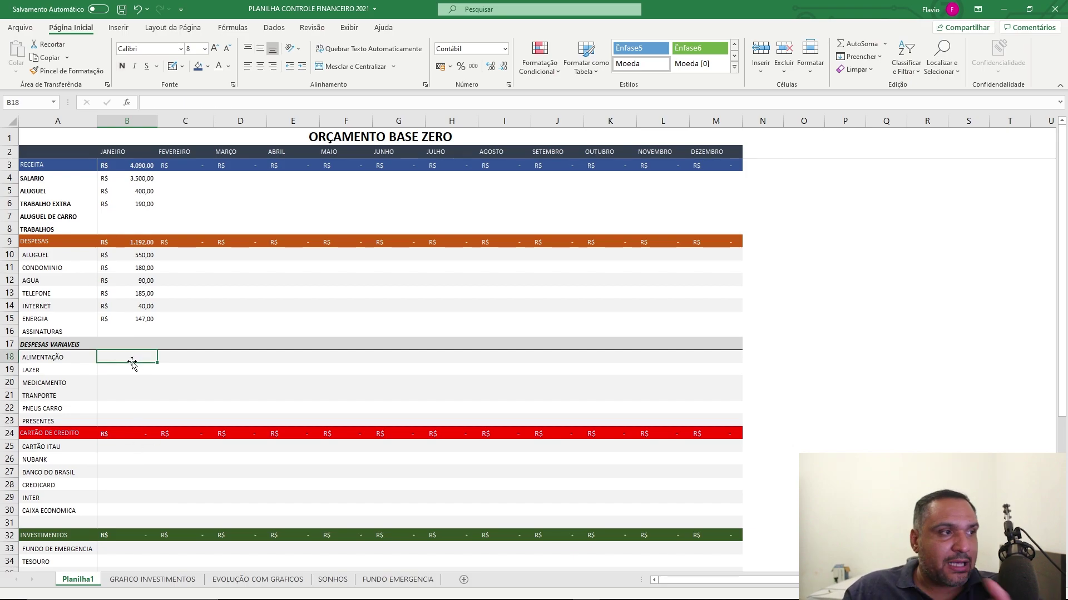
text(500)
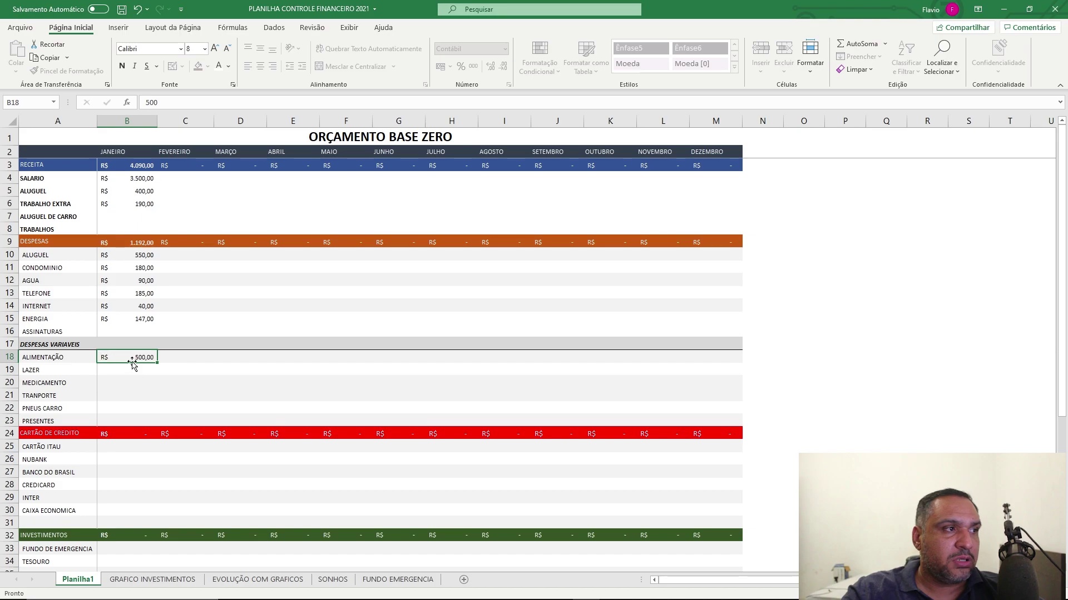
key(Return)
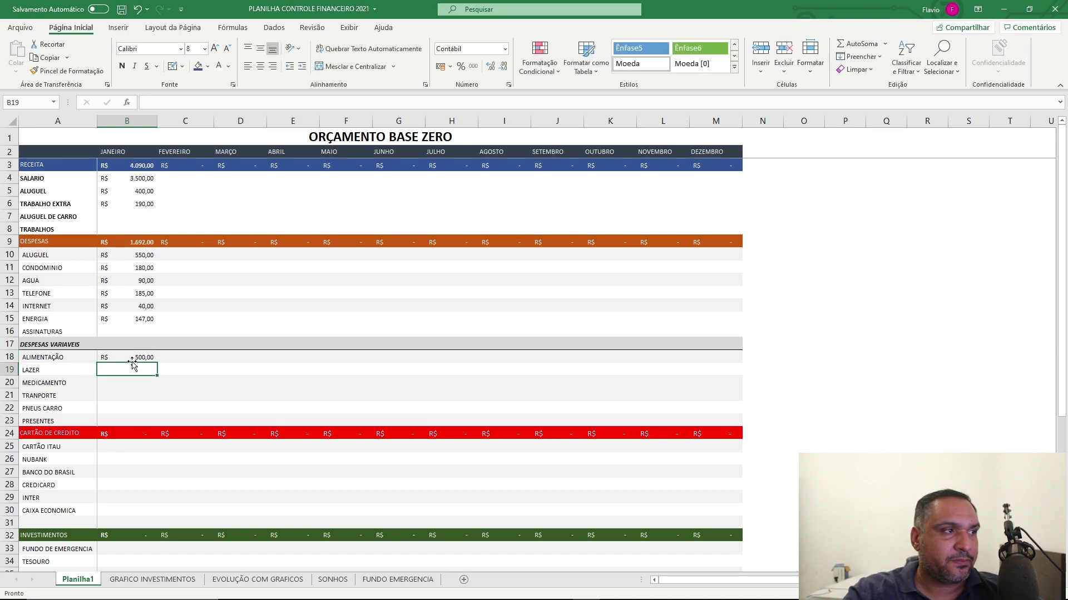
text(200)
key(Return)
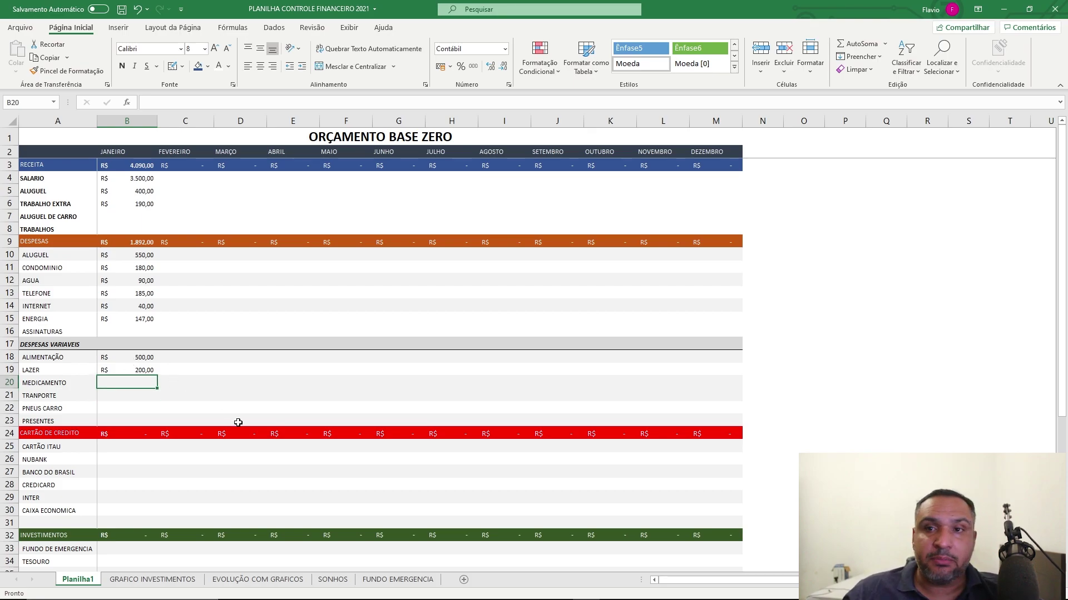
click(125, 397)
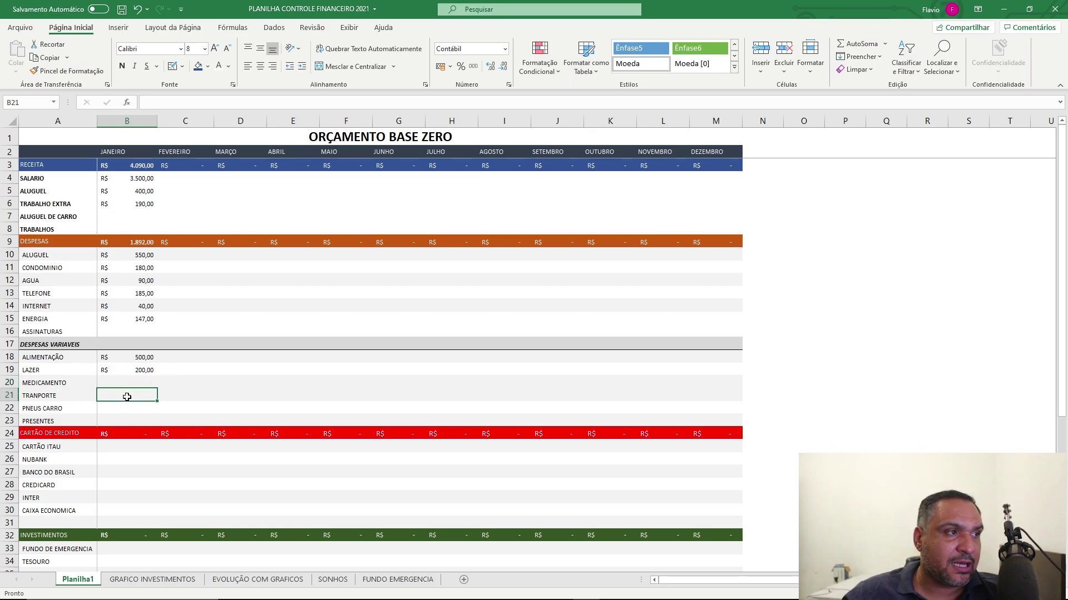
text(220)
key(Return)
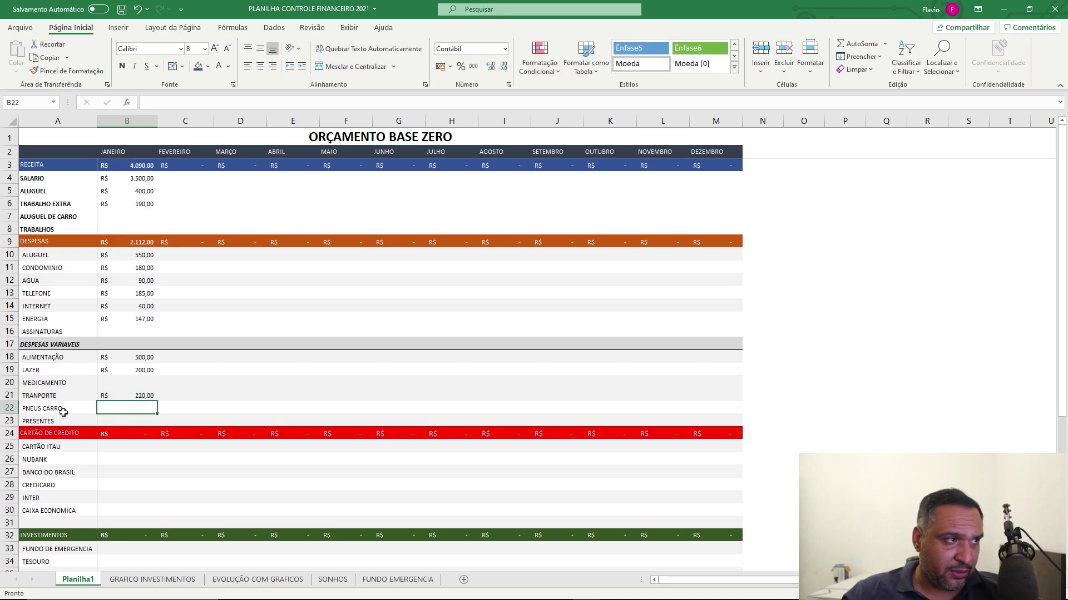
click(7, 408)
click(8, 421)
click(4, 410)
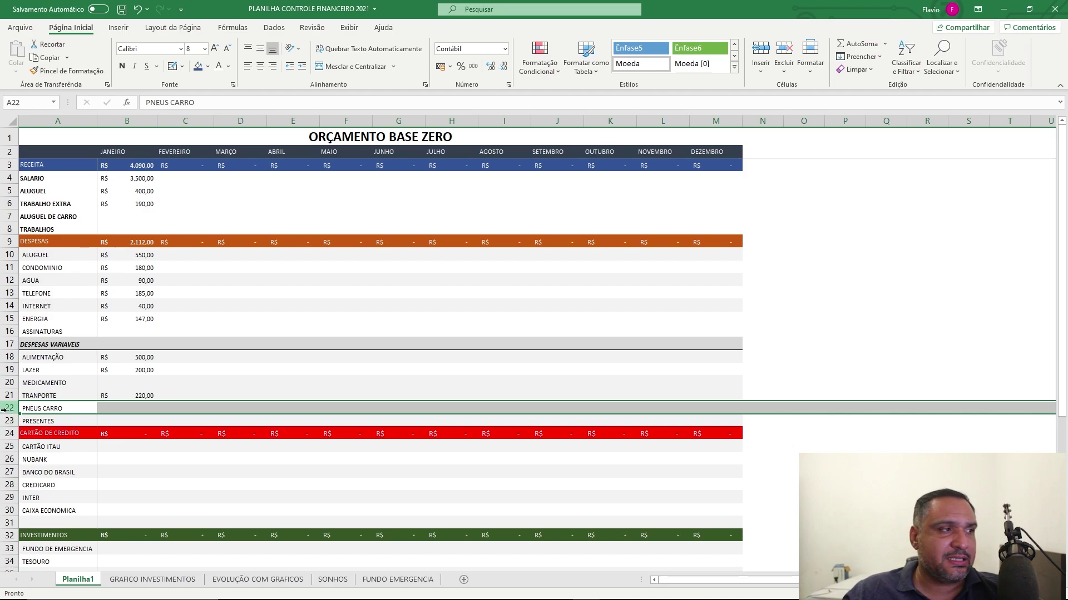
right_click(5, 409)
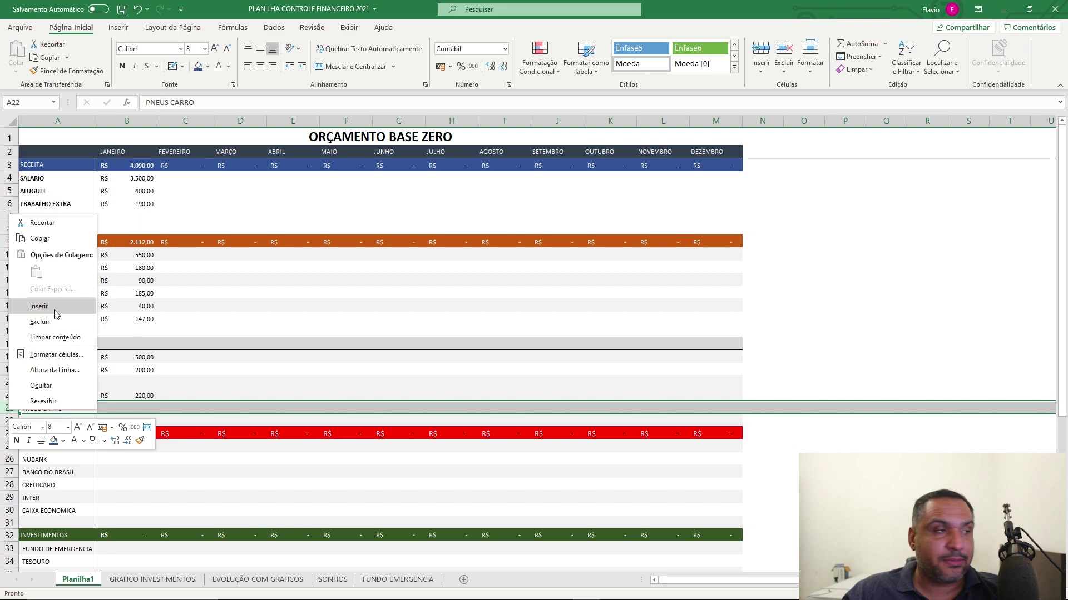
key(Escape)
click(56, 383)
click(33, 394)
Rename the PRESENTES category to PRESENTES/OUTROS and enter 150 as its January amount
click(50, 421)
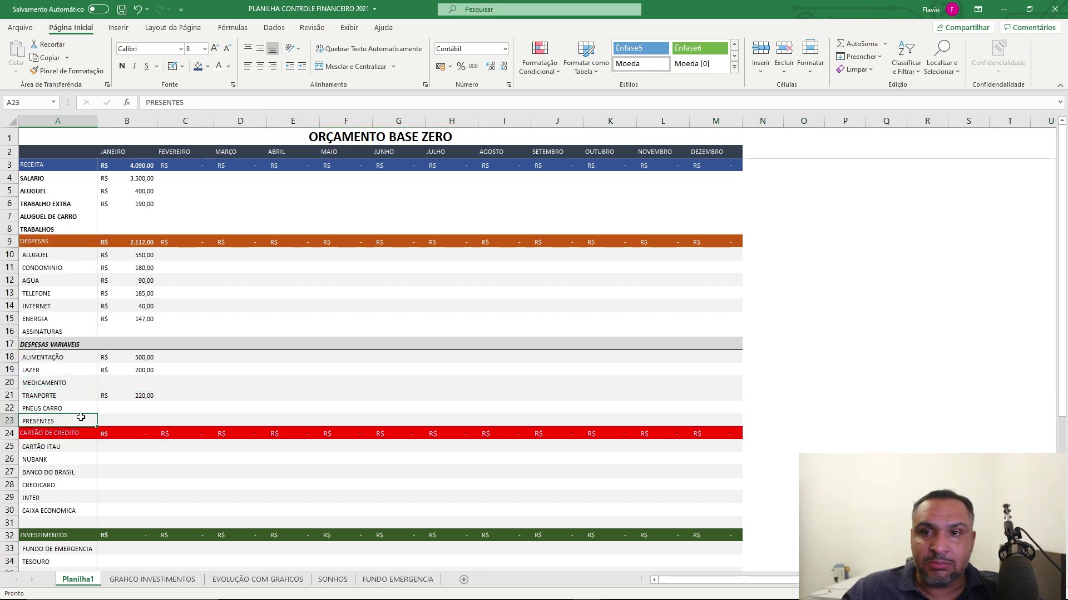
double_click(66, 419)
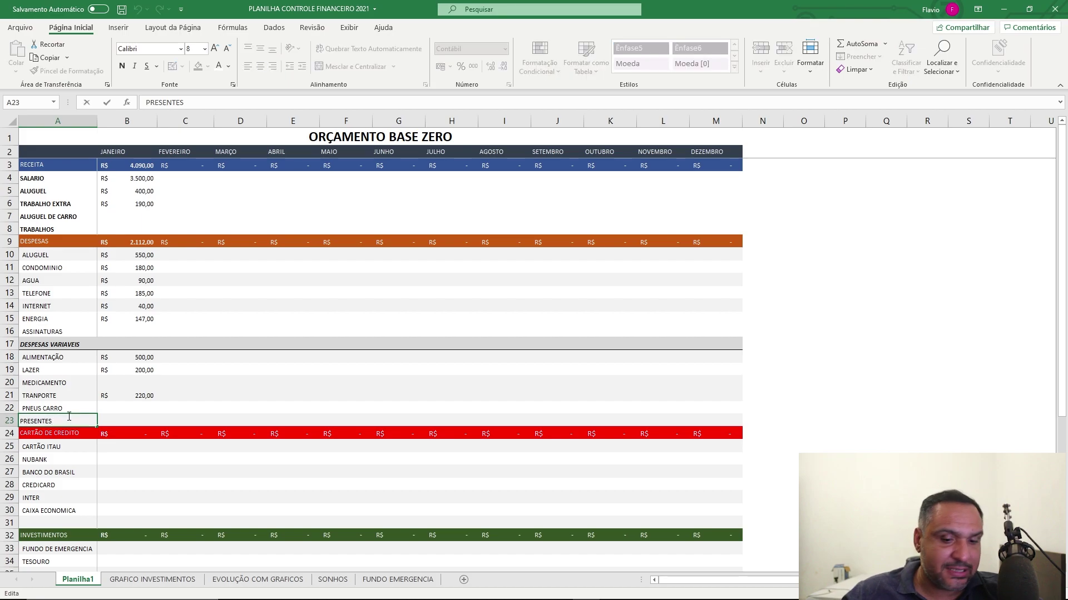
text(/OUTROS)
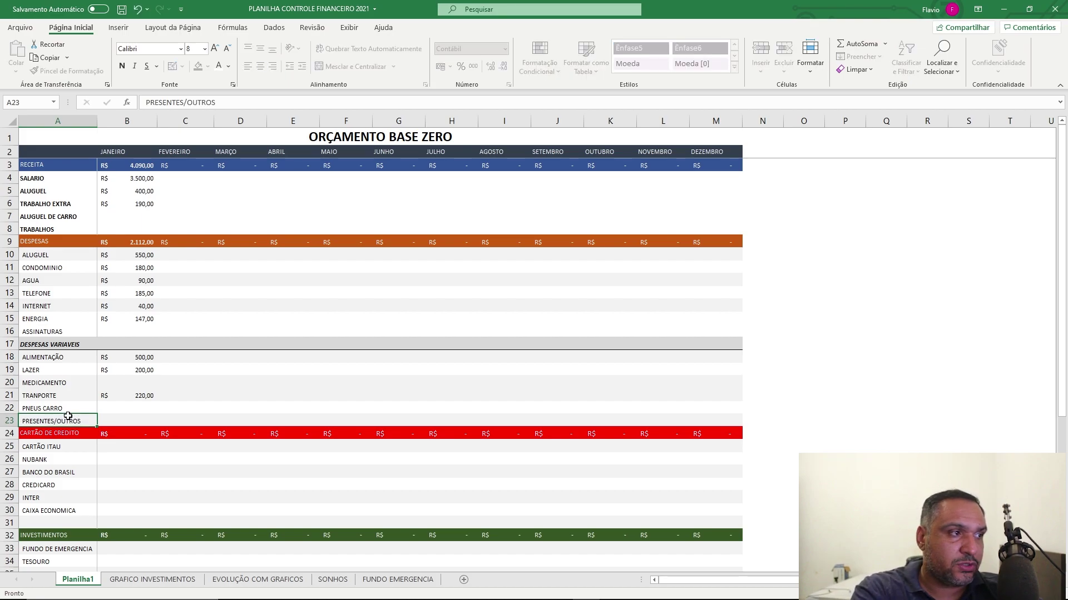
key(Return)
key(Up)
click(115, 422)
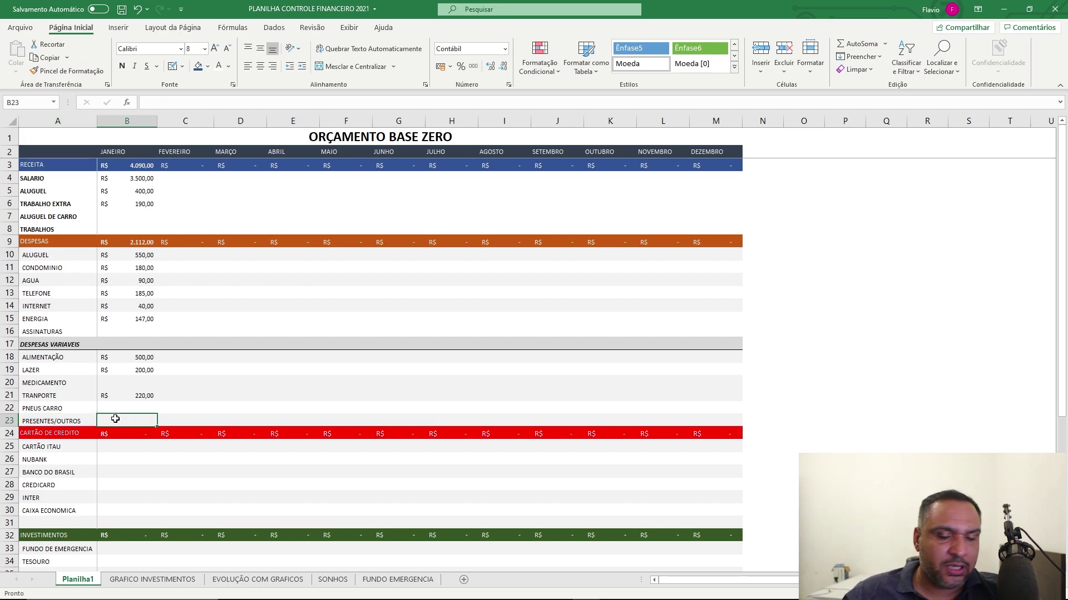
text(150)
key(Return)
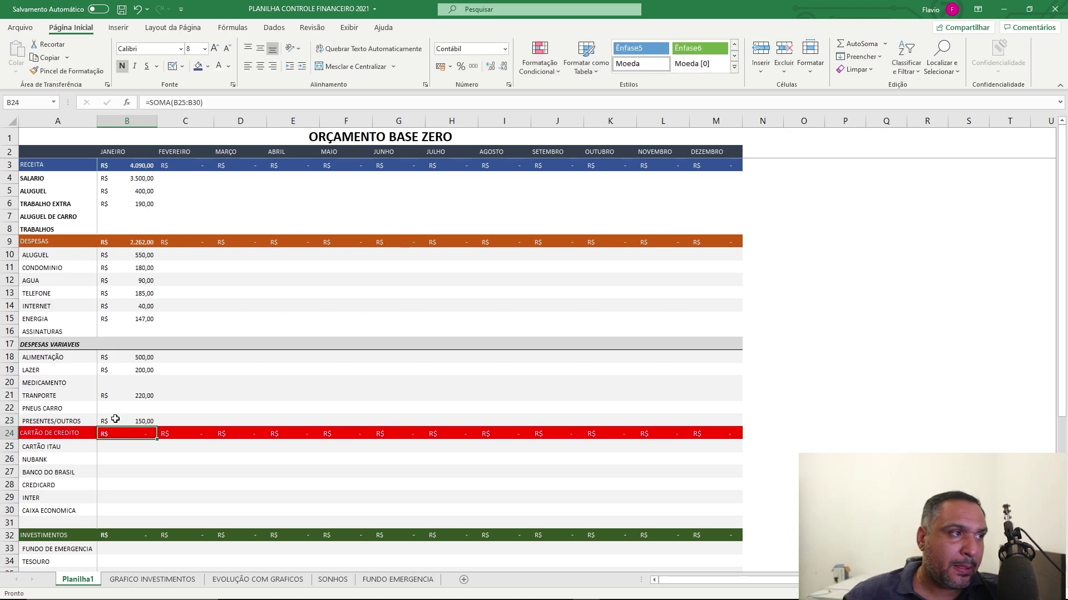
Turn the January amount of PRESENTES/OUTROS into the formula =150+80
click(144, 421)
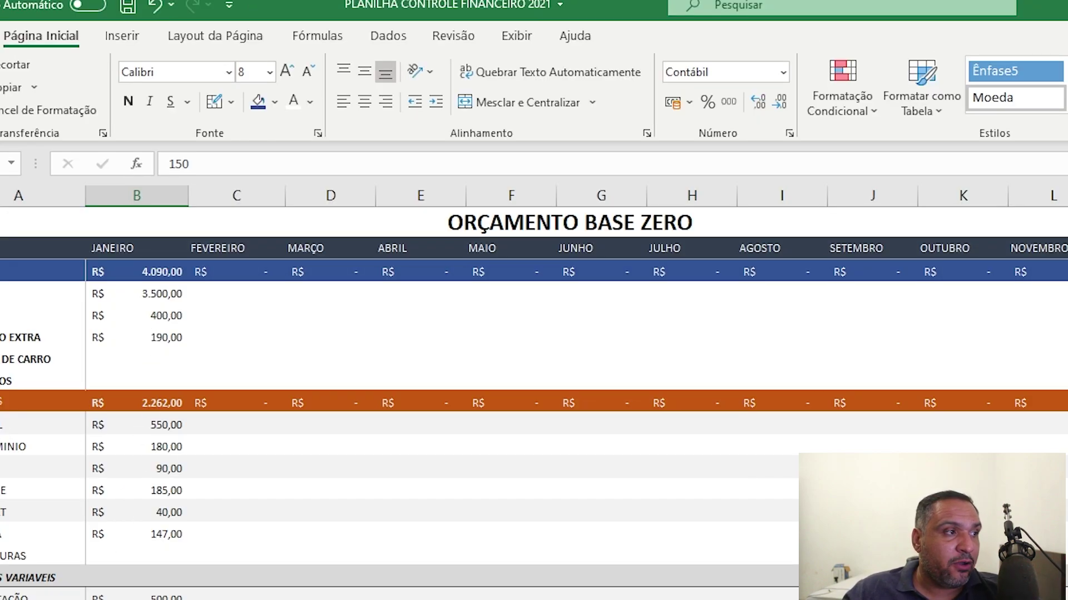
click(170, 163)
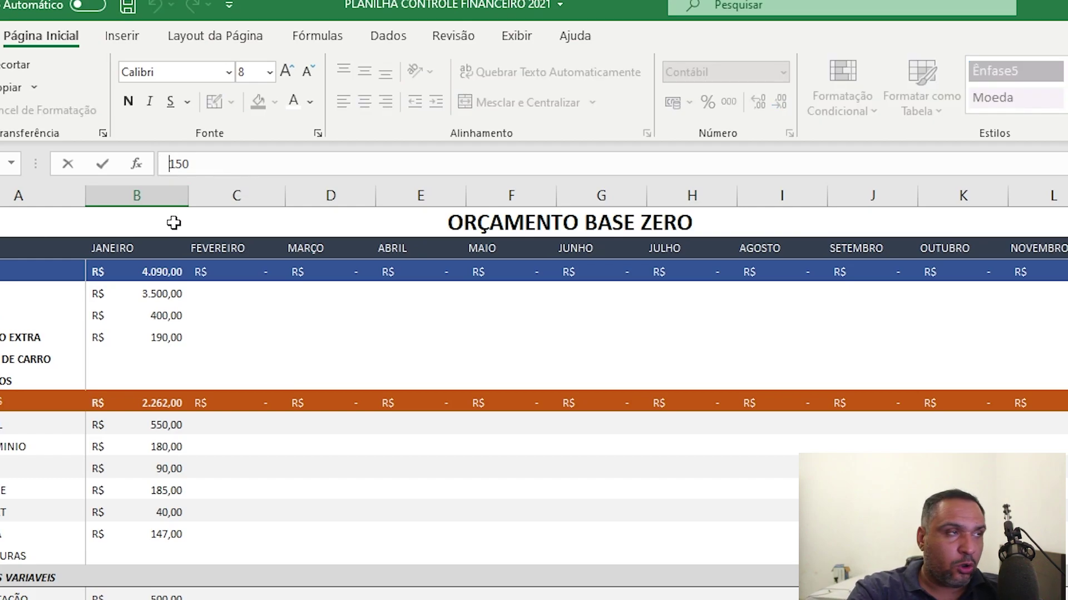
text(=)
click(233, 169)
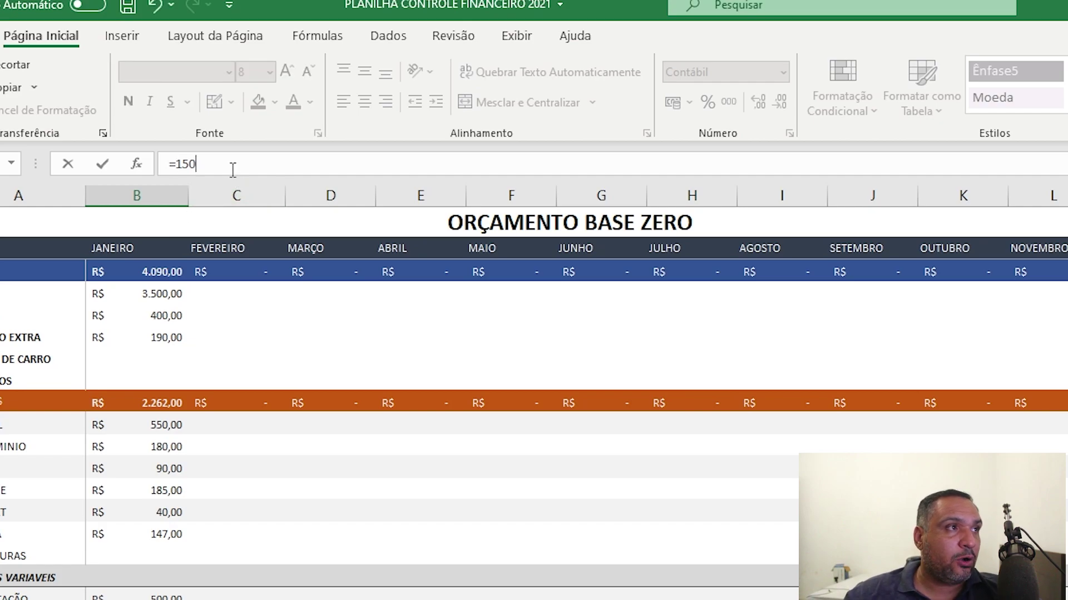
text(+80)
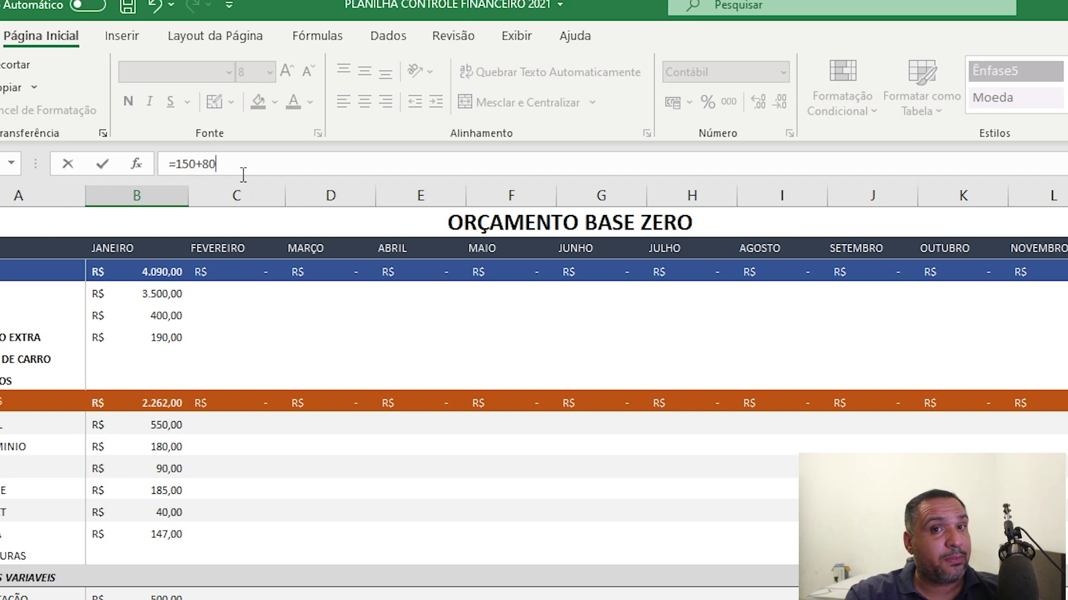
key(Return)
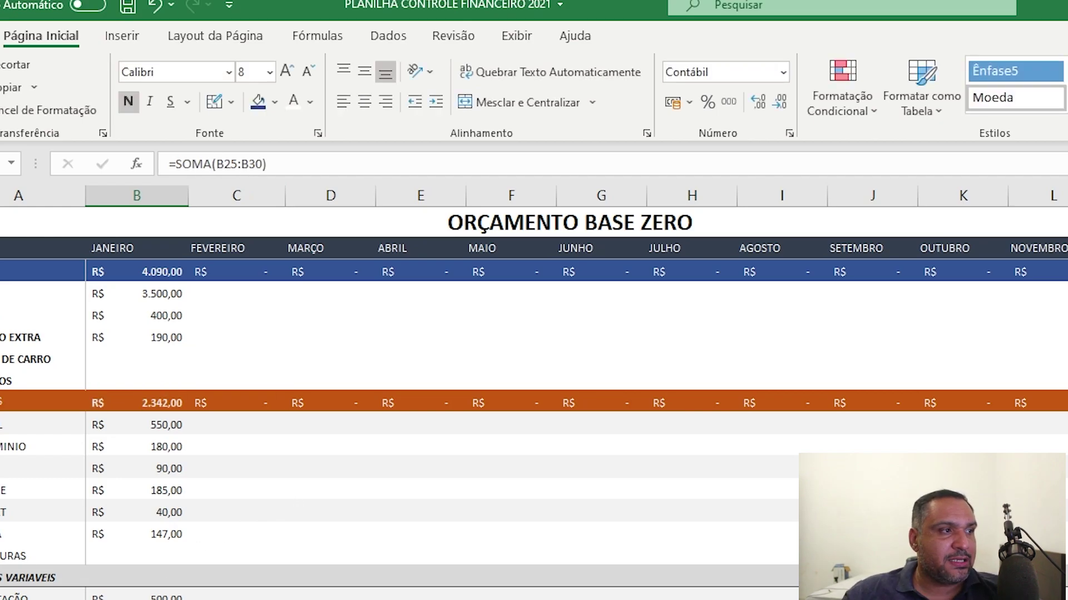
Check the January PRESENTES/OUTROS amount, the DESPESAS sum and the TOTAL at the end of the budget
click(135, 422)
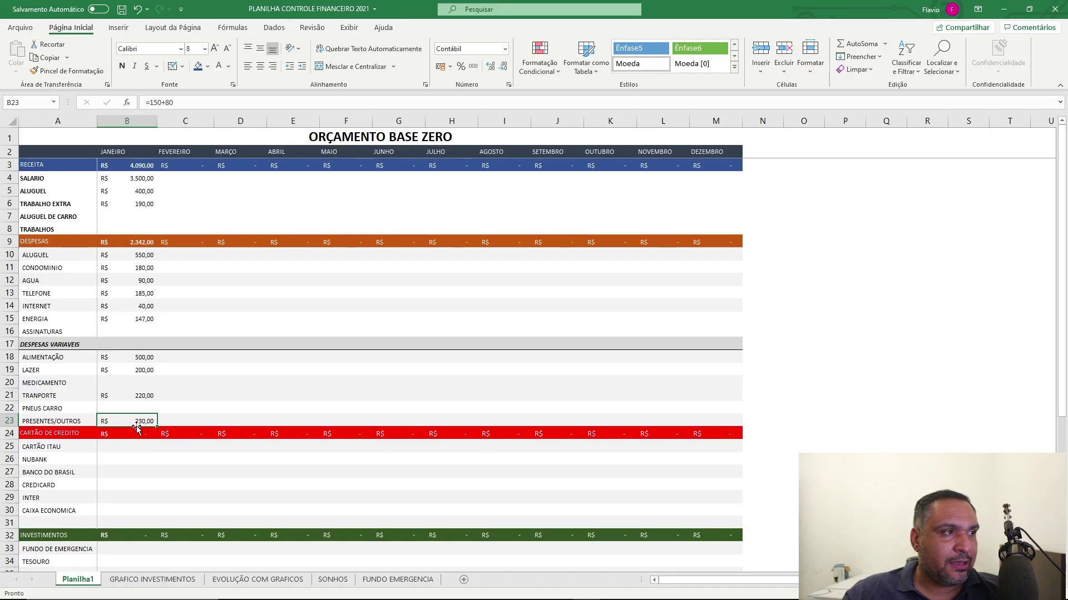
click(145, 246)
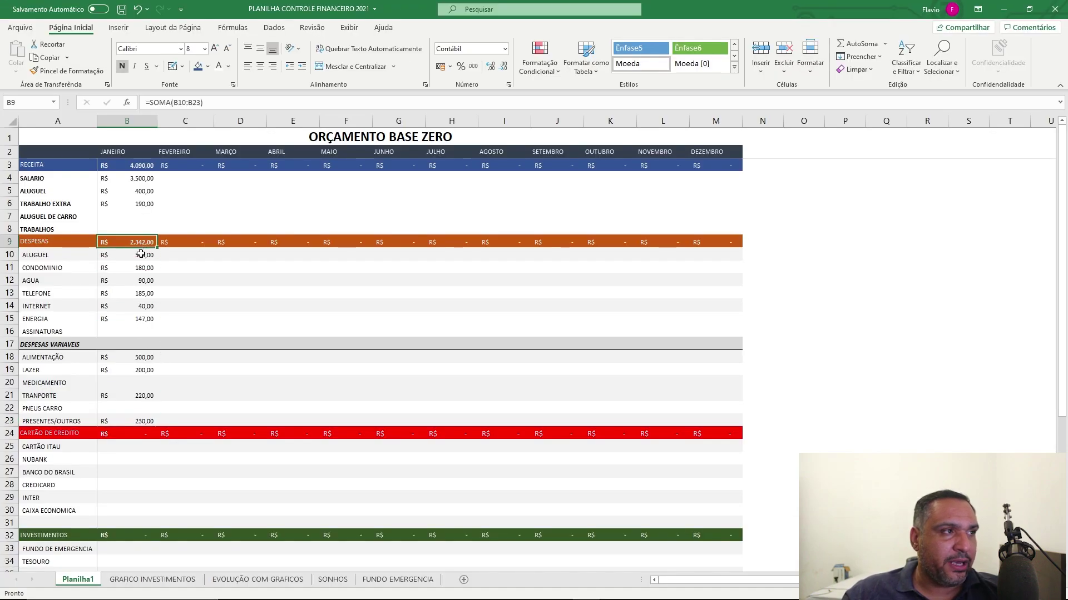
click(145, 421)
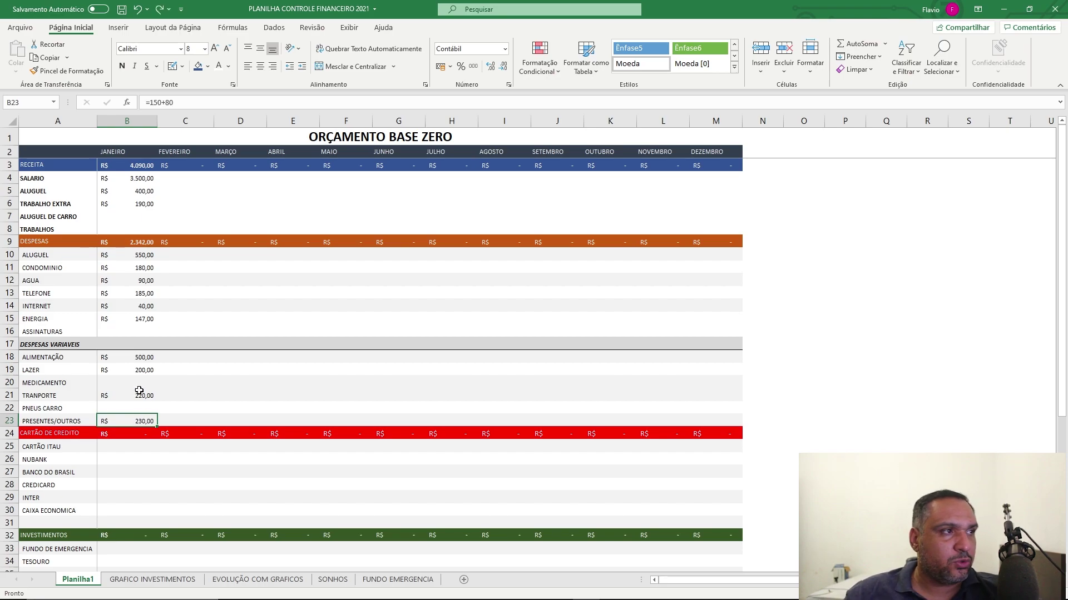
scroll(187, 399, down, 9)
scroll(187, 400, down, 1)
scroll(186, 396, up, 1)
click(146, 408)
scroll(158, 445, up, 9)
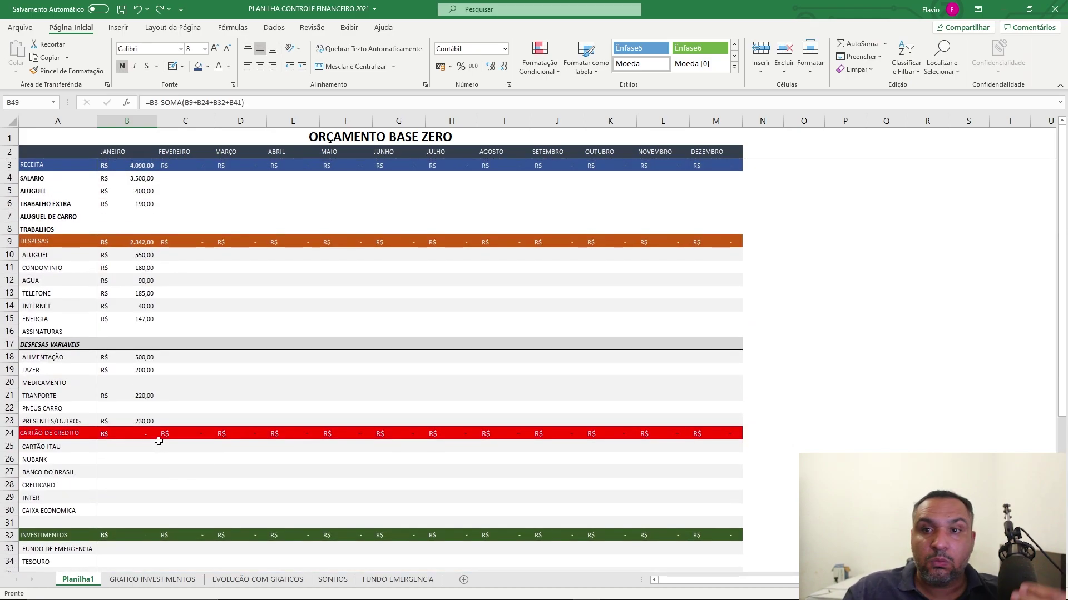
scroll(140, 422, down, 2)
drag(65, 371, 67, 435)
click(133, 420)
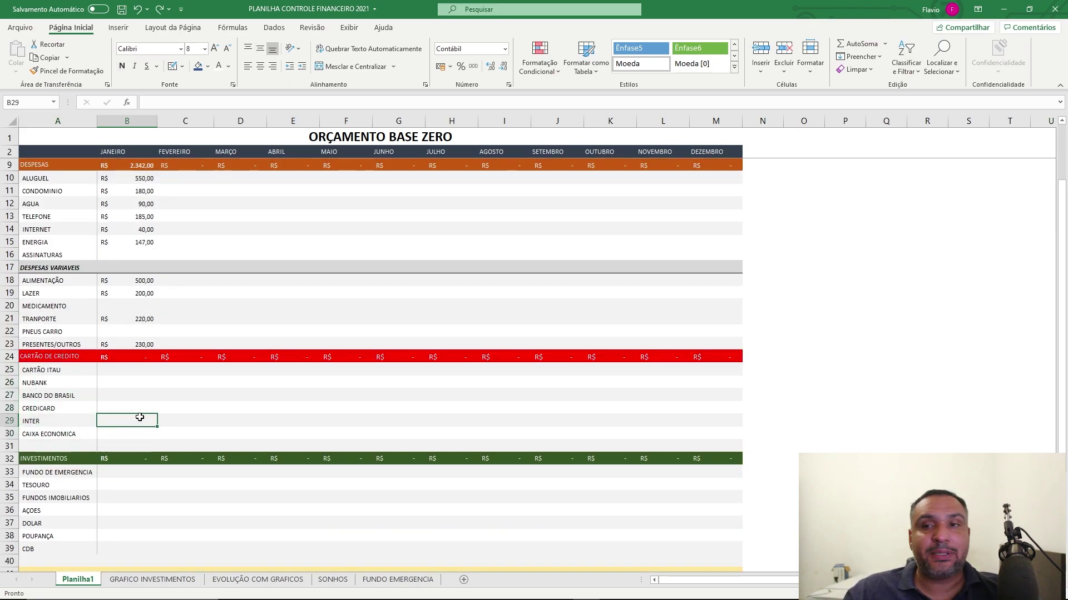
click(126, 368)
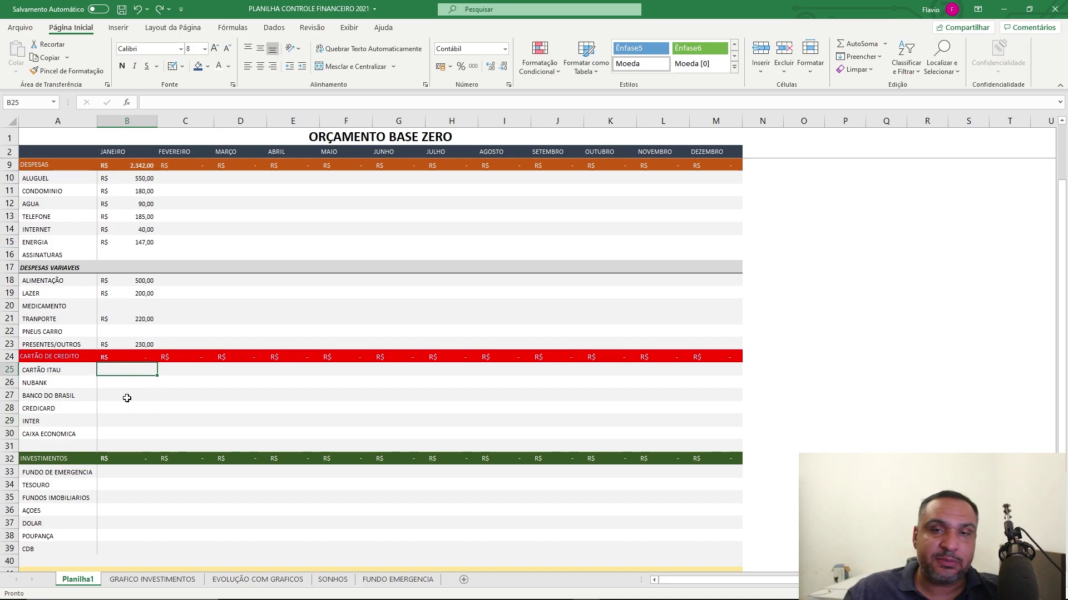
Try deleting the credit card rows from BANCO DO BRASIL through the blank row above INVESTIMENTOS, and undo the deletion
click(55, 384)
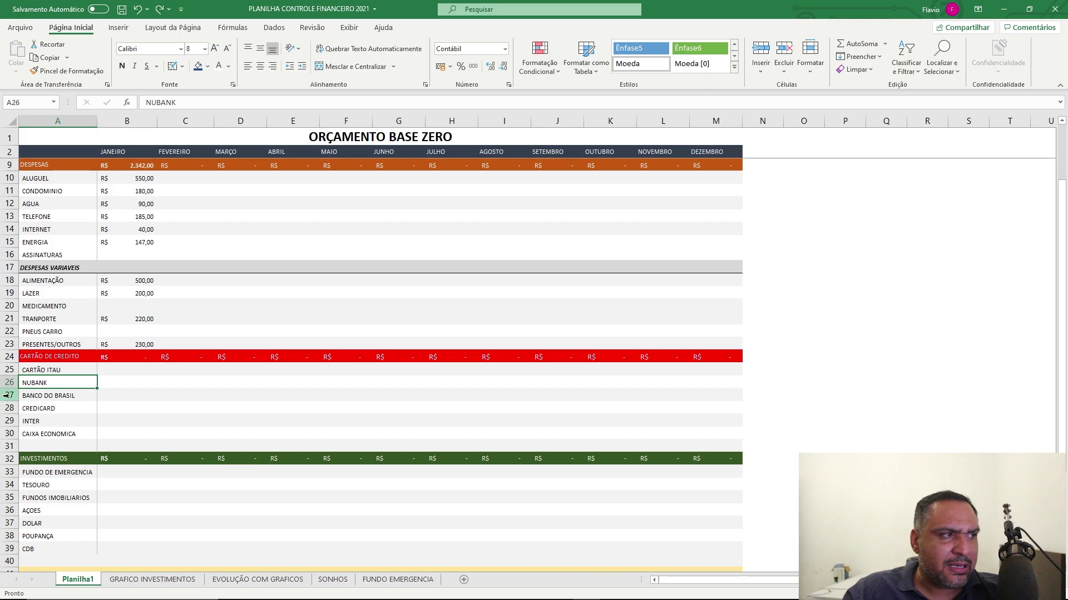
drag(9, 396, 9, 443)
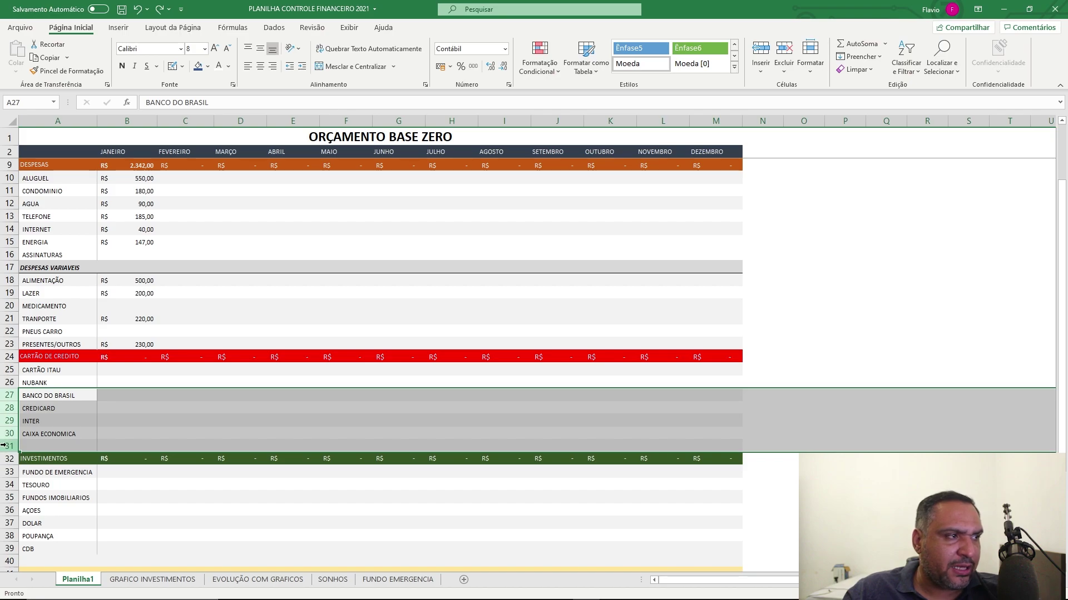
right_click(10, 443)
click(33, 358)
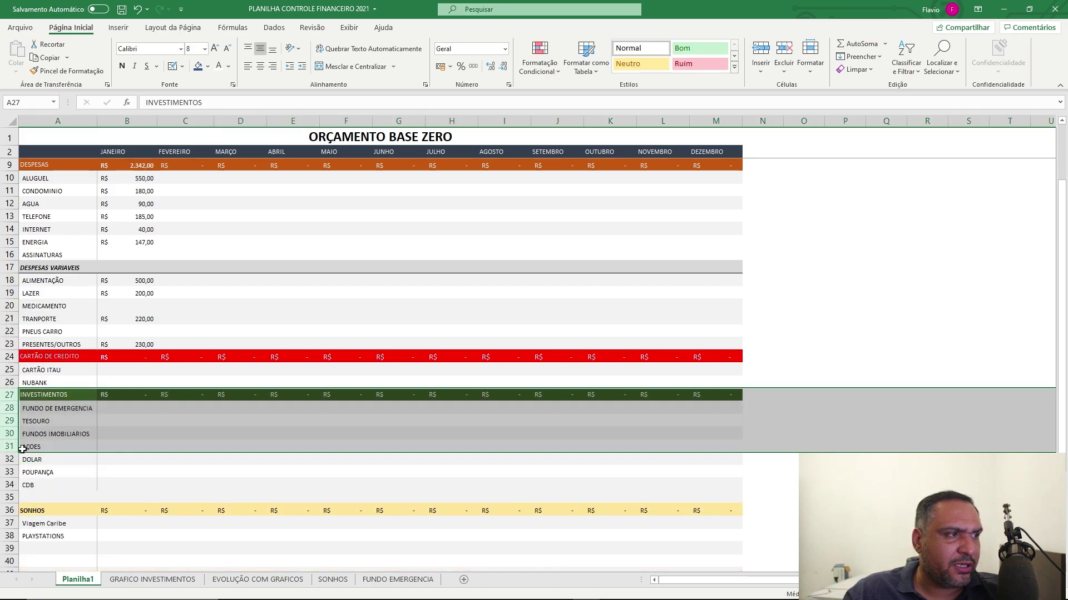
click(63, 431)
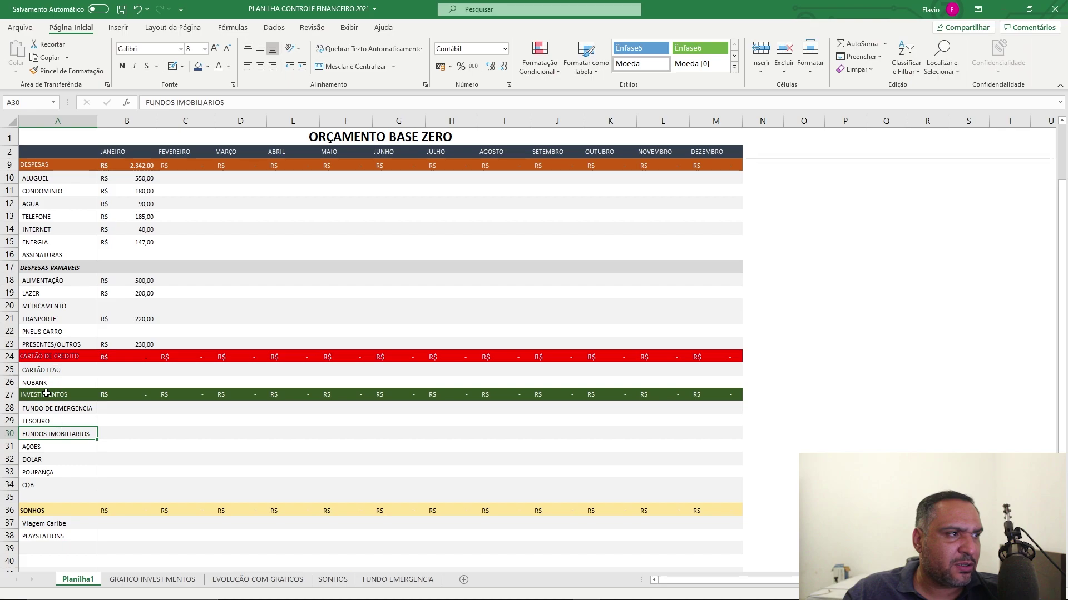
key(ctrl+z)
click(78, 433)
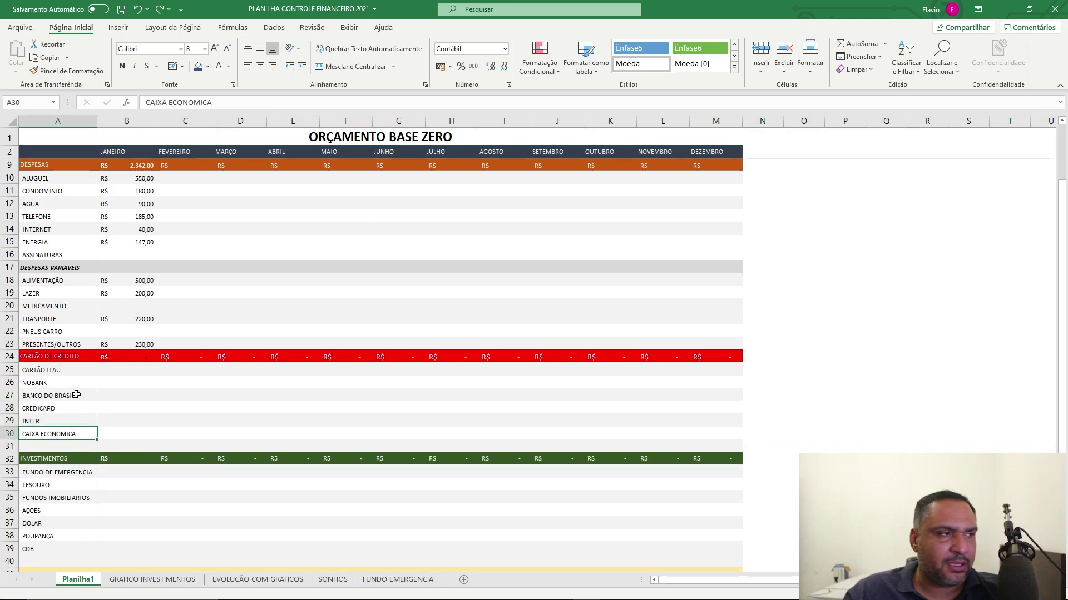
Enter 800 as the January amount for NUBANK in the CARTÃO DE CREDITO section
click(50, 384)
click(41, 408)
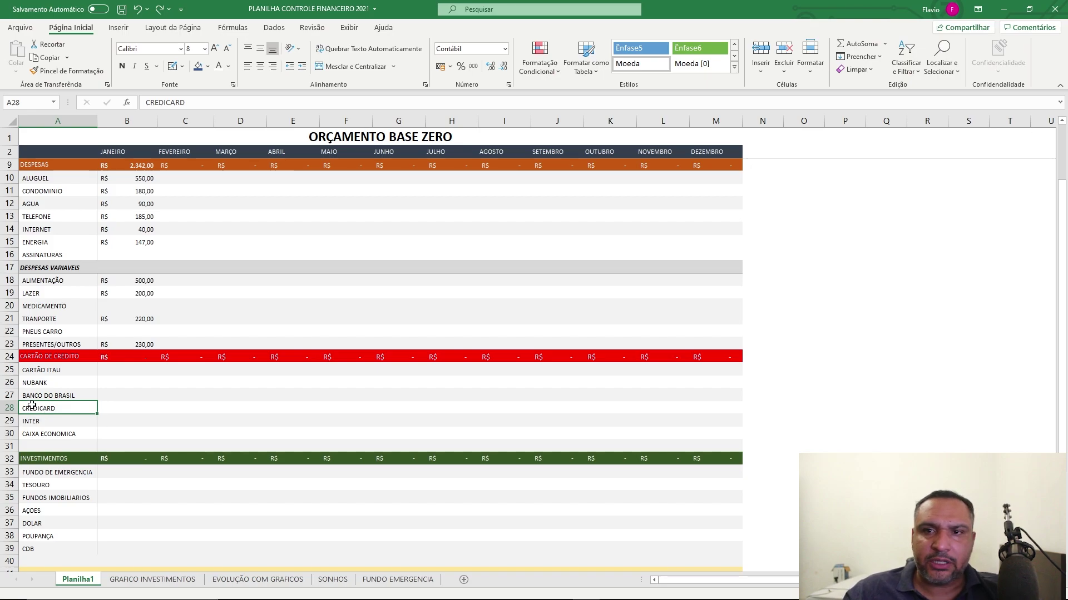
click(116, 373)
click(124, 385)
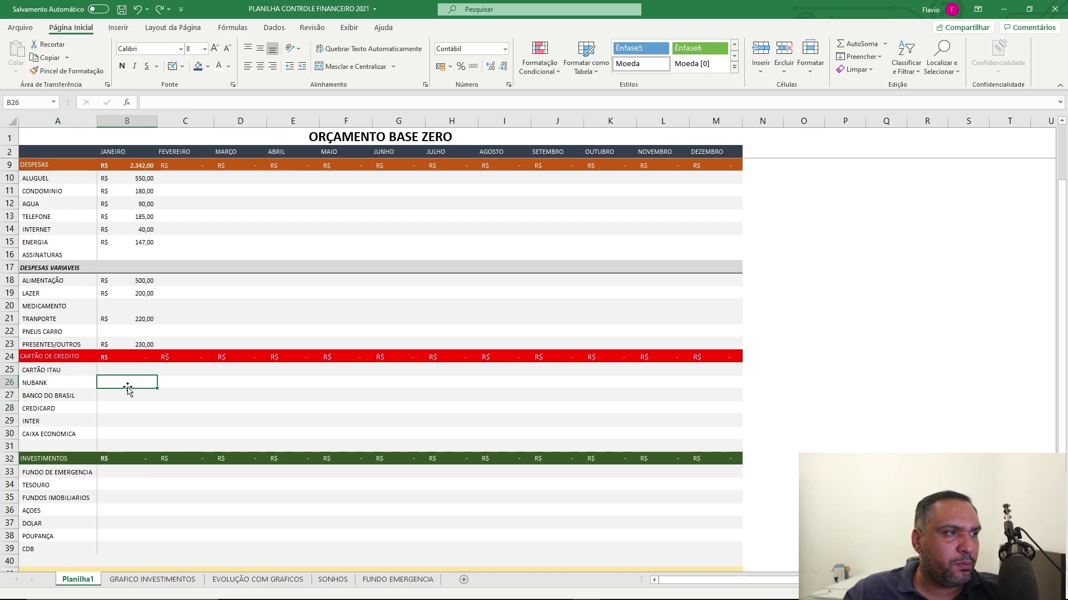
text(800)
key(Return)
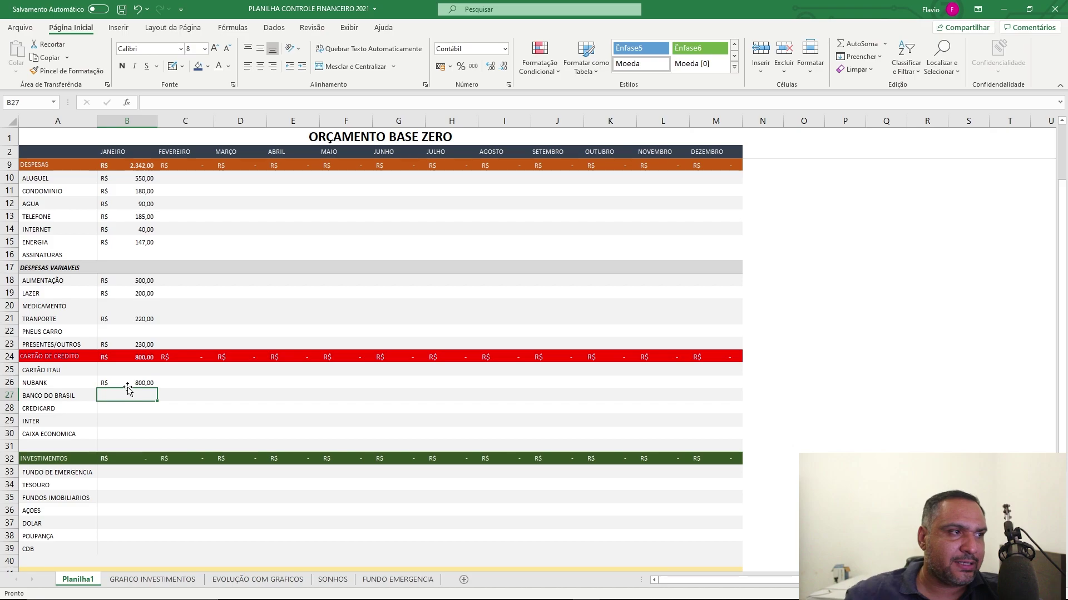
Examine the January cells of the INVESTIMENTOS and SONHOS sections and the January TOTAL with its formula
scroll(152, 451, down, 2)
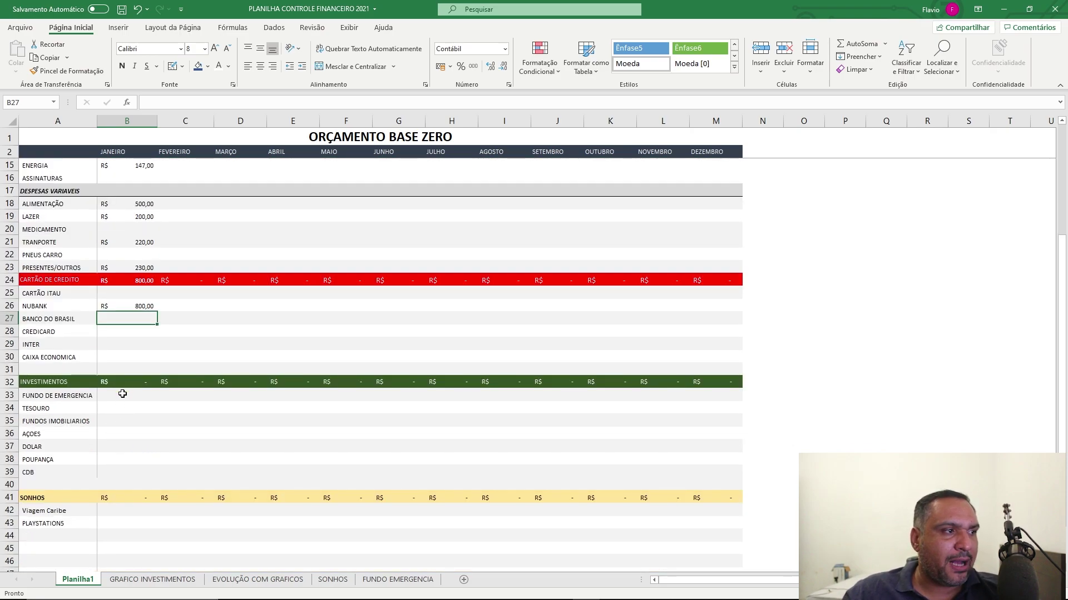
scroll(123, 389, down, 1)
drag(126, 352, 125, 425)
drag(131, 473, 124, 537)
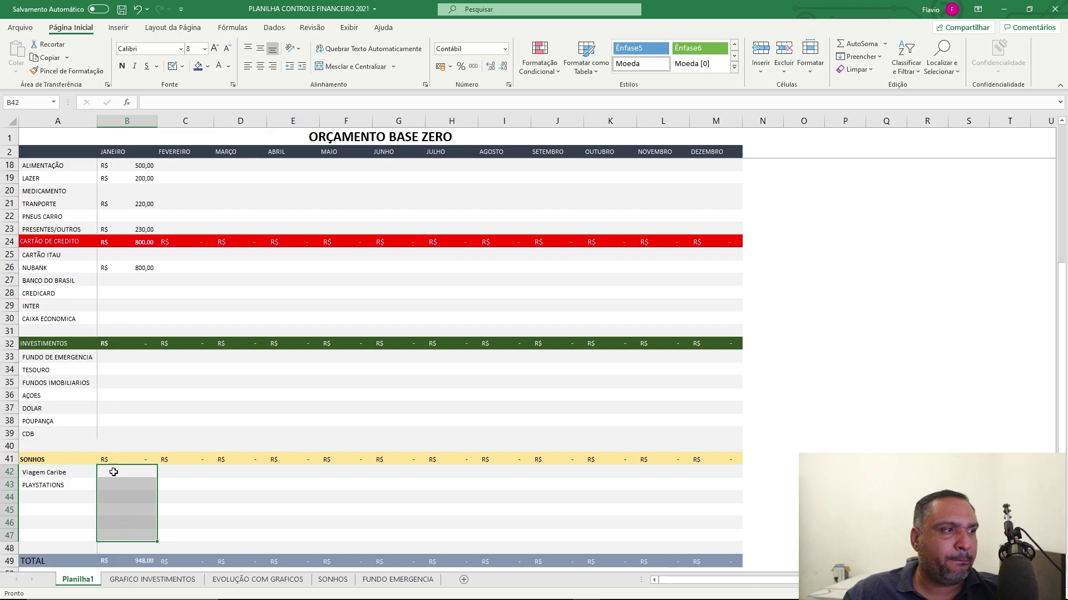
click(99, 395)
key(Down)
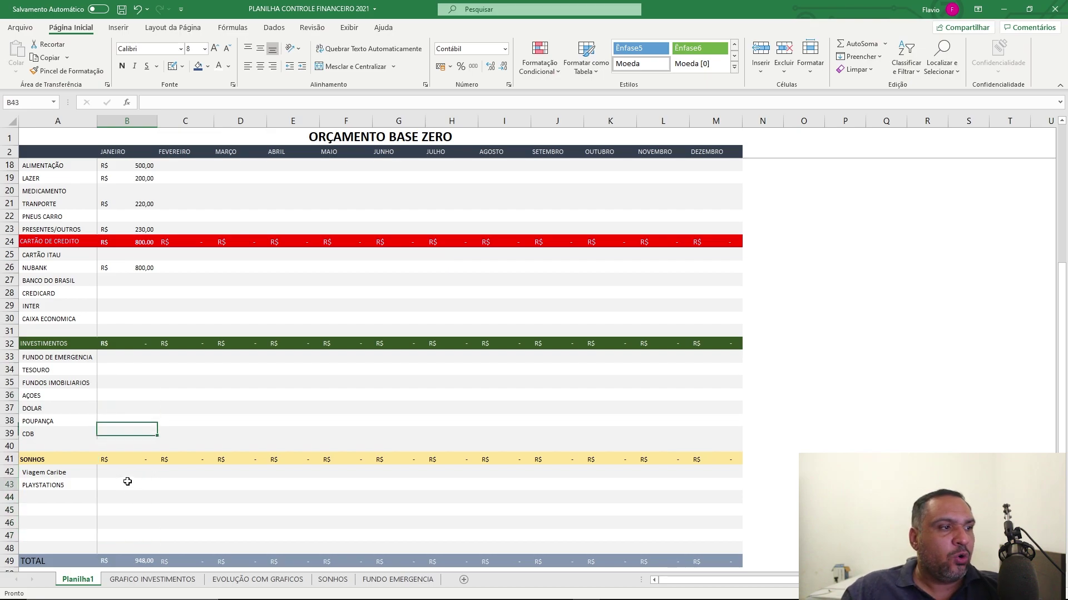
click(129, 483)
scroll(133, 483, up, 1)
scroll(133, 484, up, 5)
scroll(133, 484, down, 7)
click(140, 484)
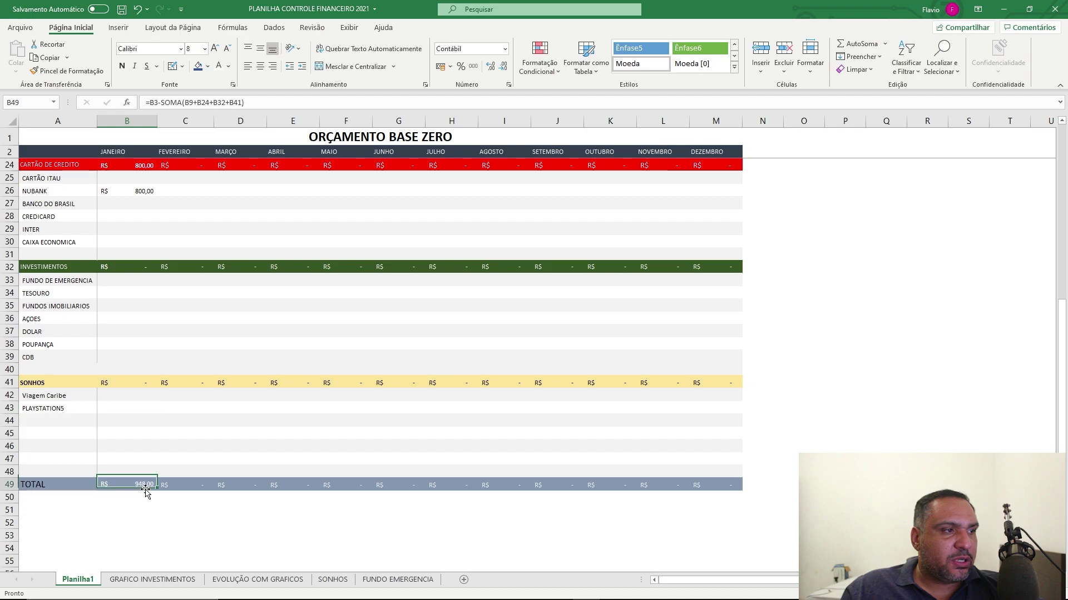
scroll(136, 490, up, 6)
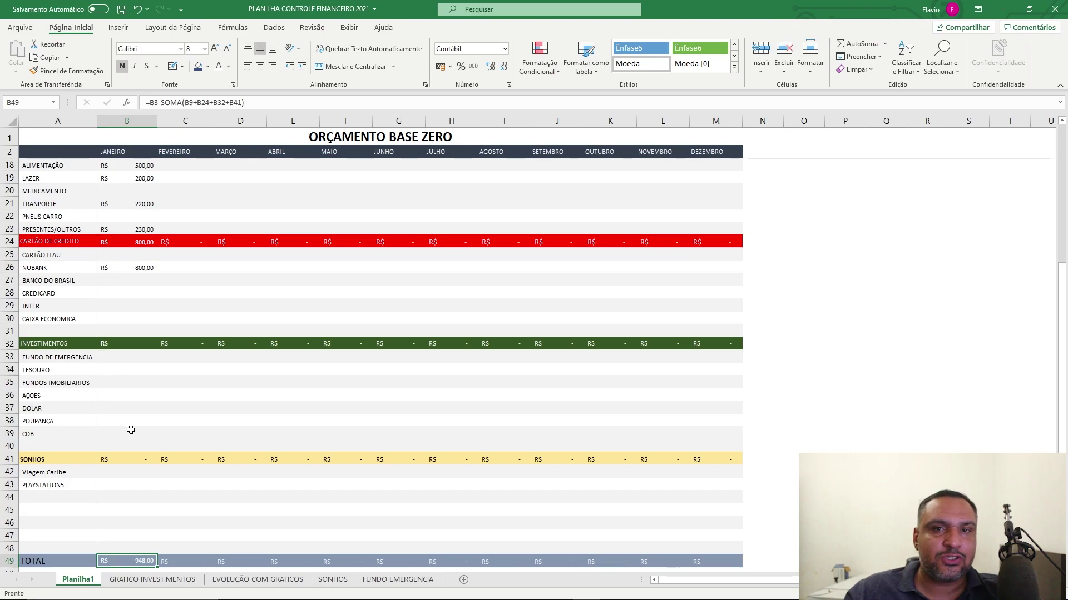
Examine the January cells under INVESTIMENTOS and the emergency fund target on the FUNDO EMERGENCIA sheet
click(142, 371)
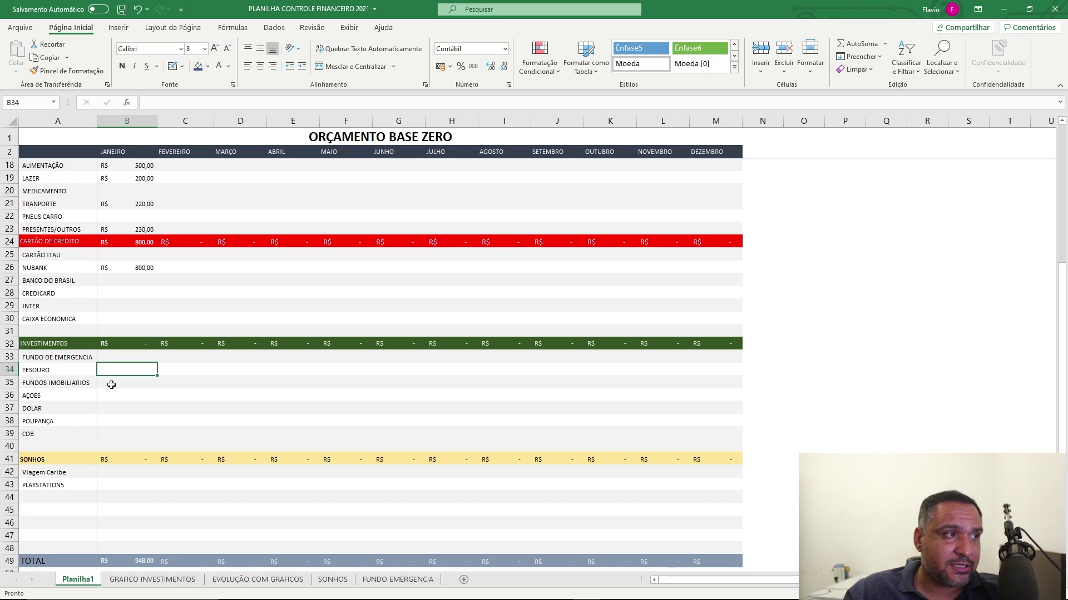
click(114, 356)
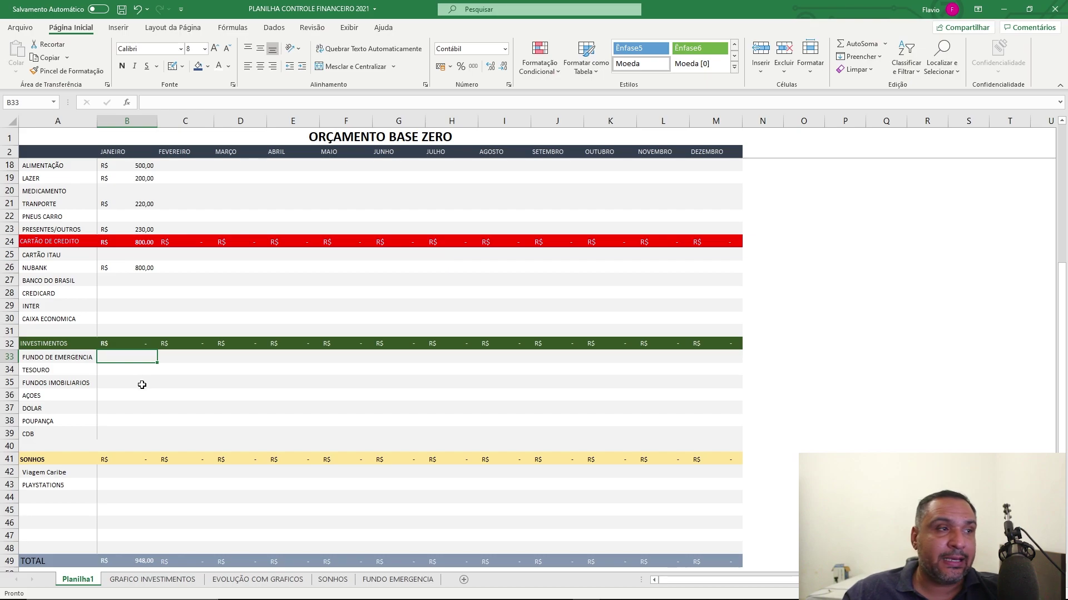
scroll(161, 398, down, 2)
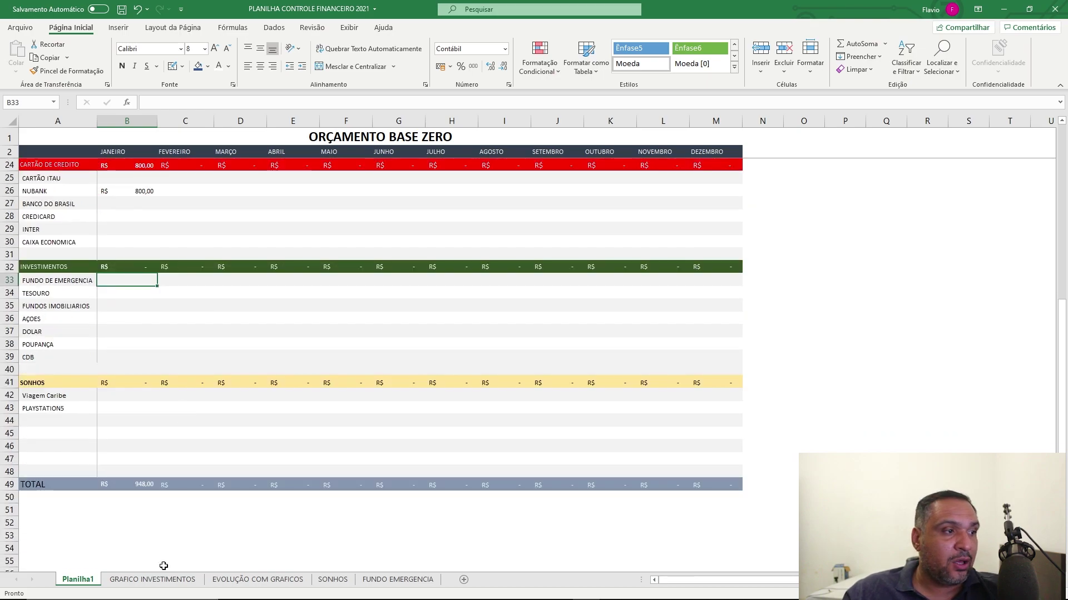
scroll(166, 521, up, 1)
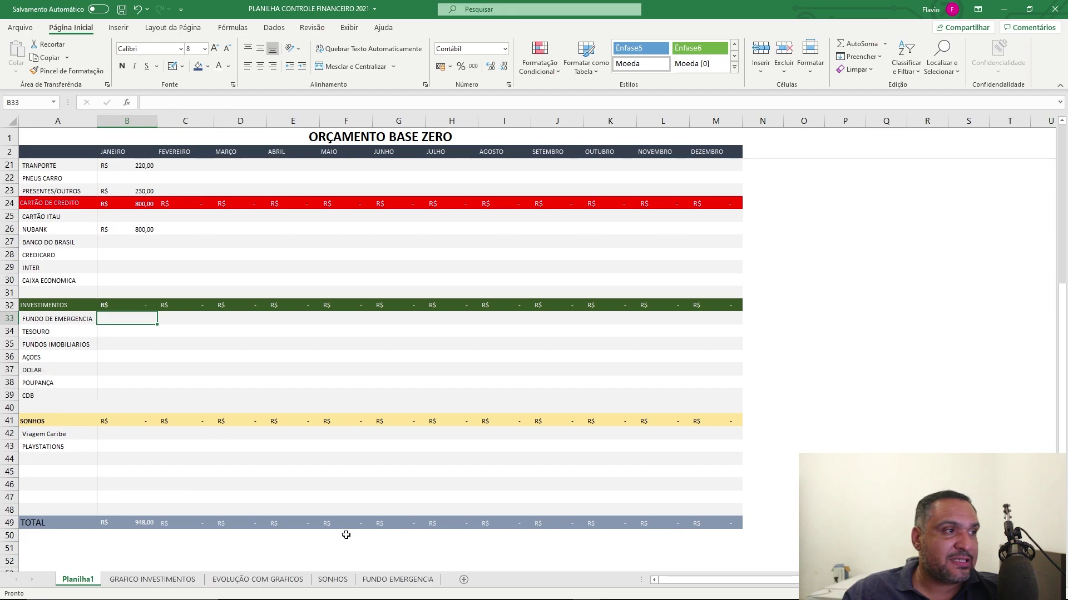
click(389, 581)
click(259, 265)
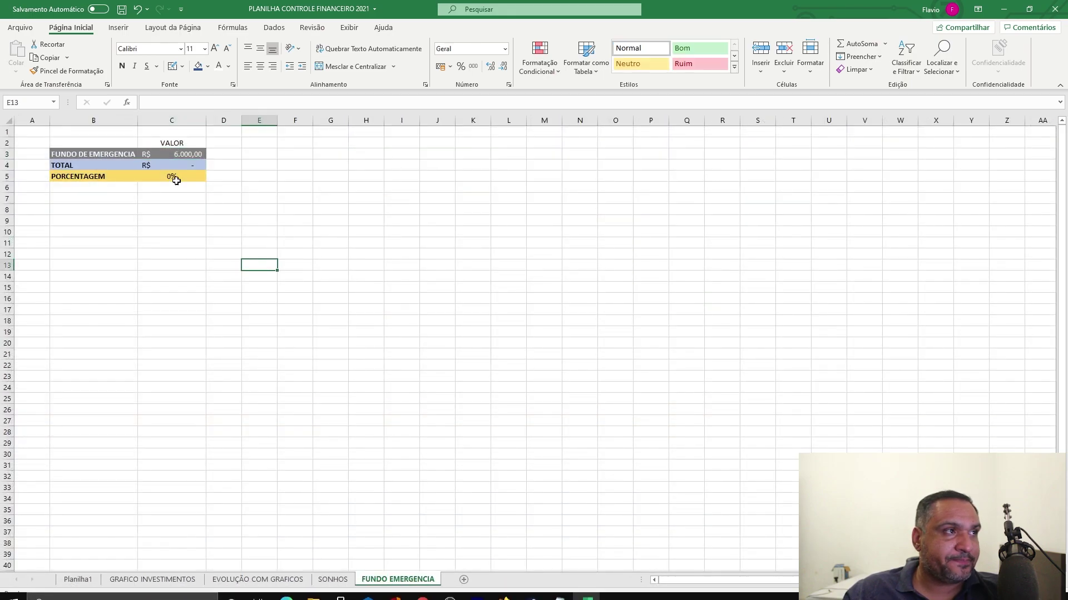
click(175, 153)
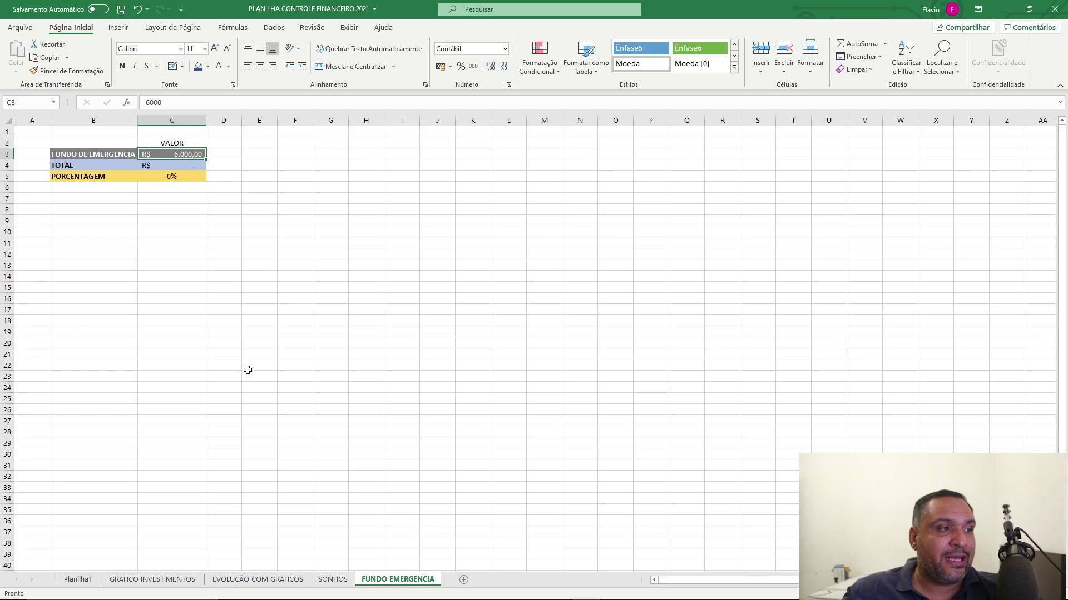
Review the January SALARIO amount and the expense rows on Planilha1
click(81, 581)
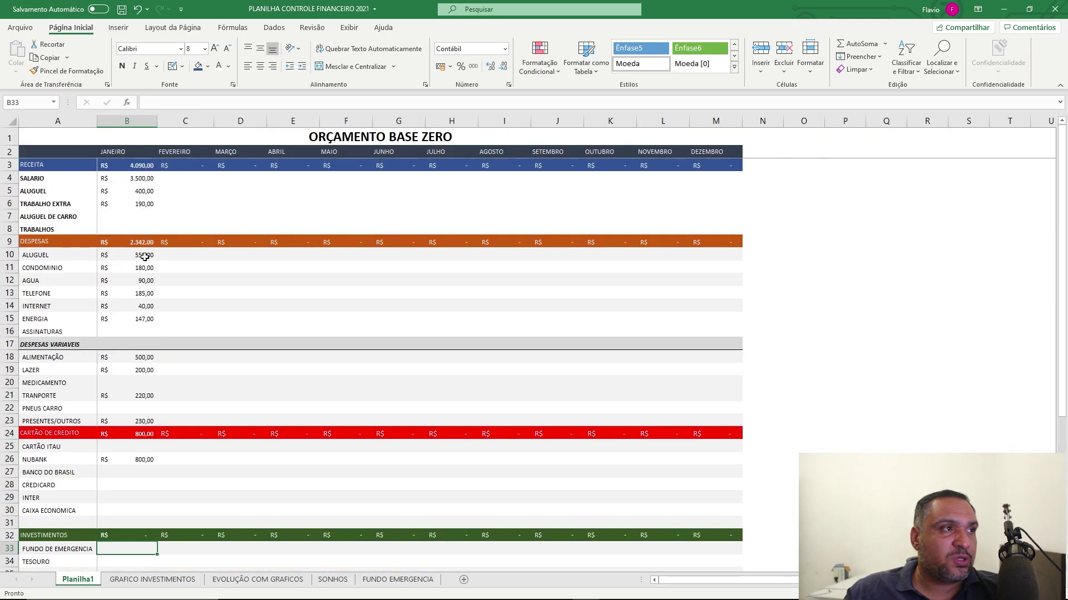
click(141, 178)
scroll(210, 261, down, 3)
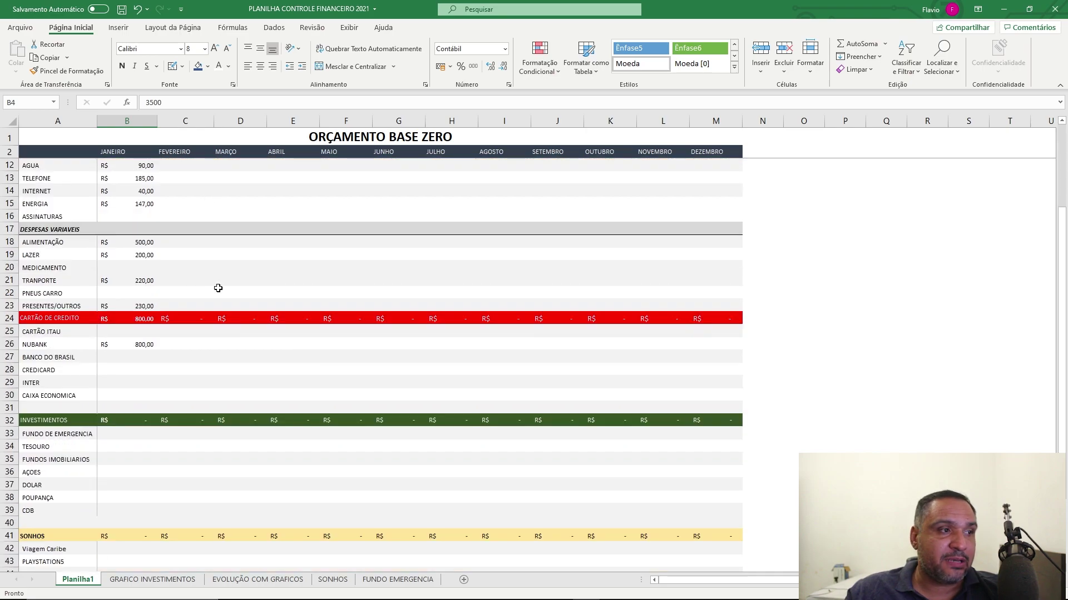
scroll(217, 284, up, 1)
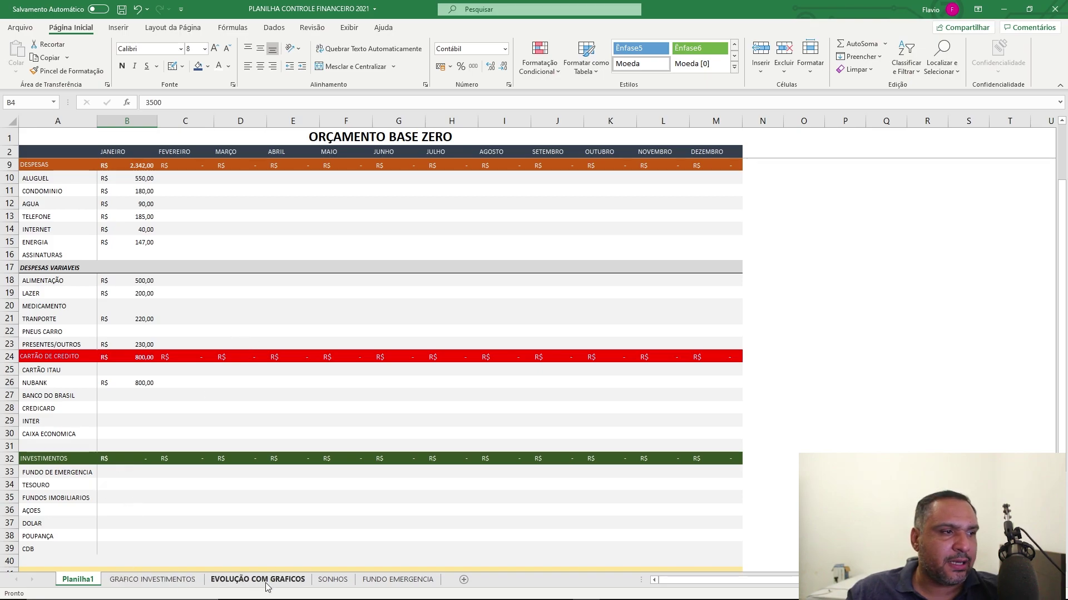
Set the FUNDO DE EMERGENCIA target value on the FUNDO EMERGENCIA sheet to 10.500
click(391, 581)
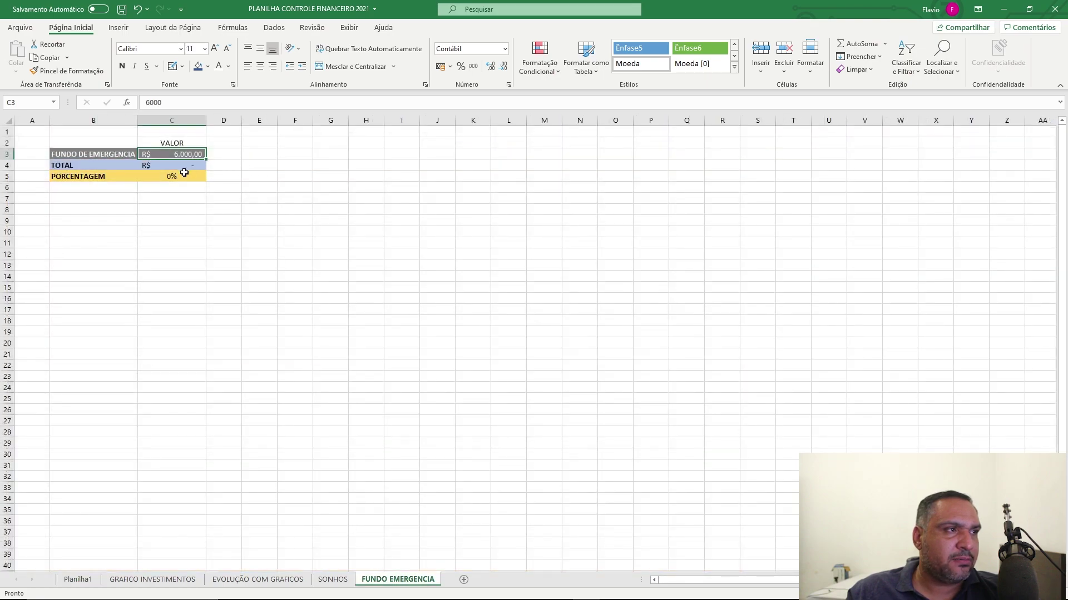
text(10.500)
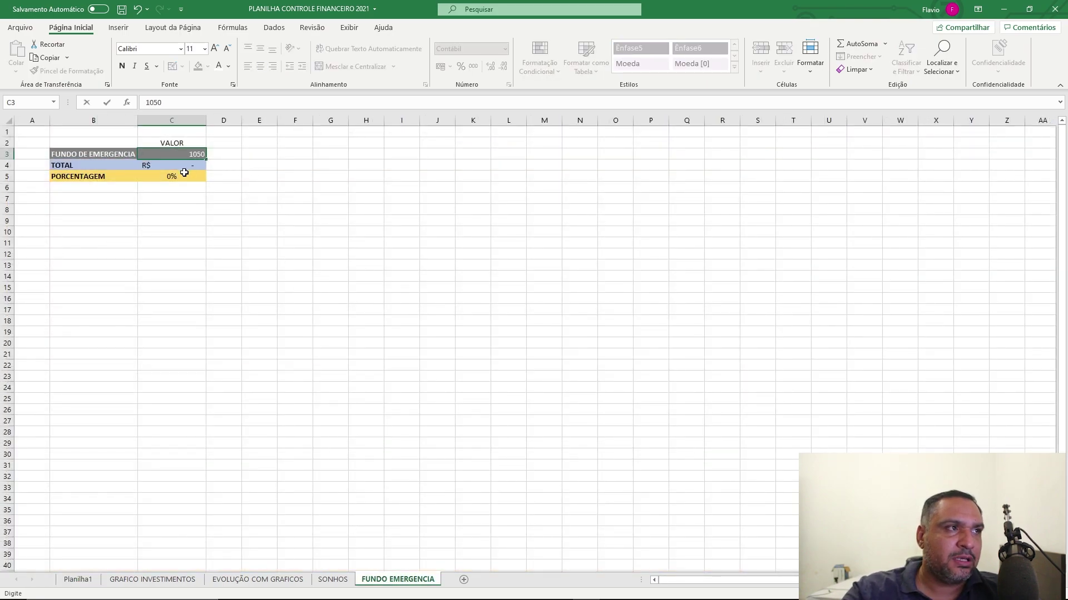
key(Return)
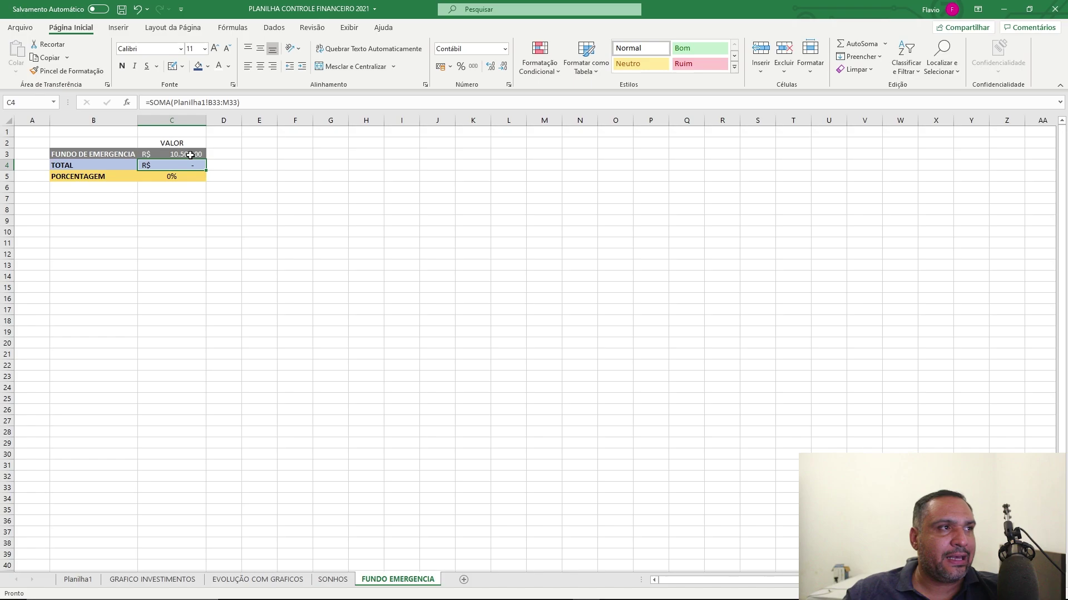
click(189, 156)
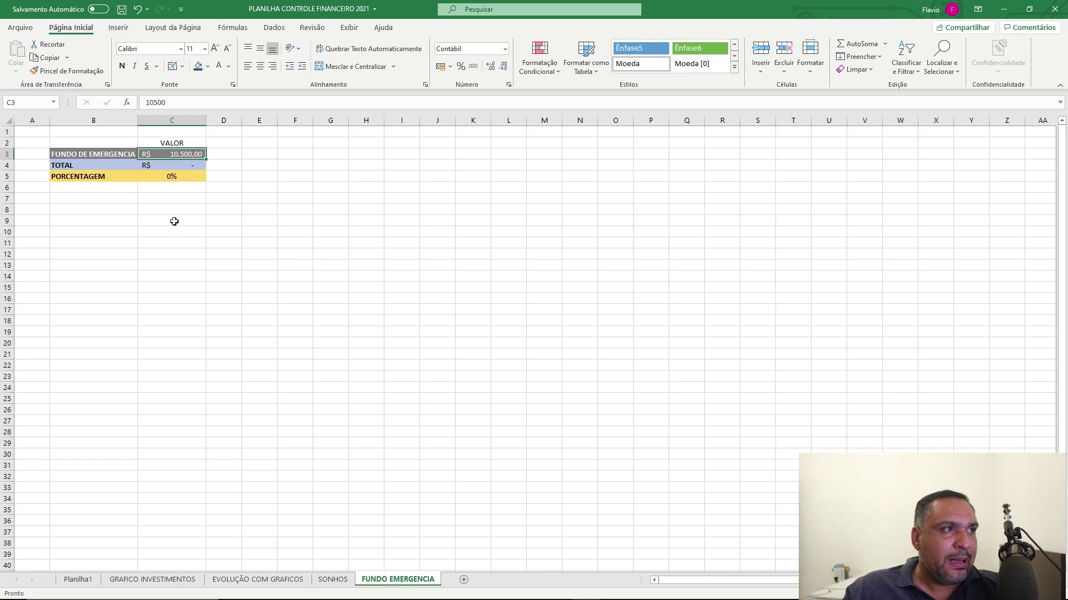
Examine the emergency fund TOTAL formula and the FUNDO DE EMERGENCIA row on Planilha1 that feeds it
click(186, 166)
click(83, 579)
scroll(89, 465, down, 2)
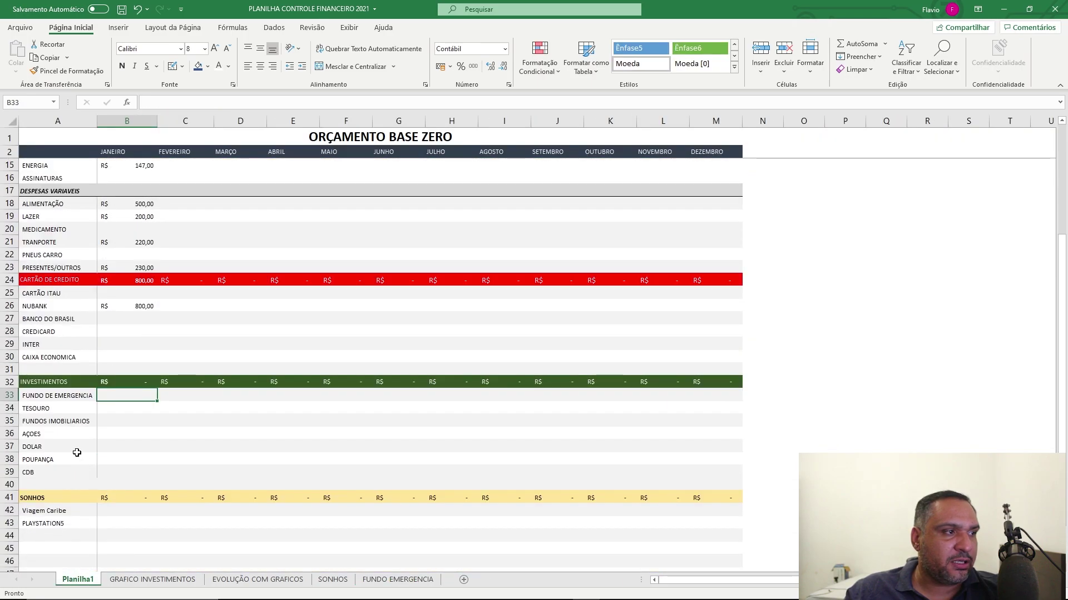
click(66, 394)
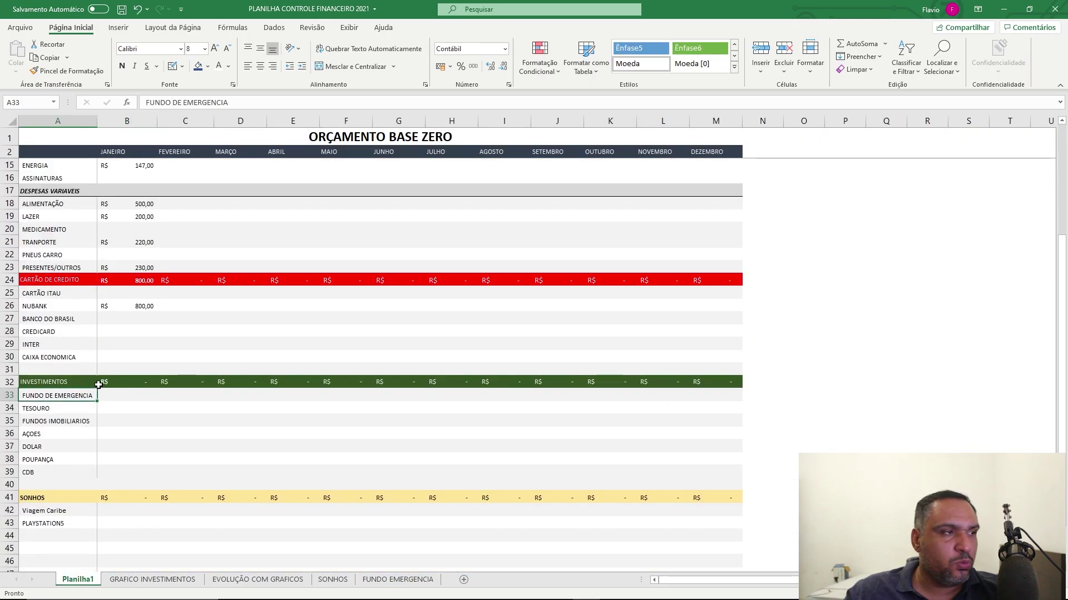
click(120, 395)
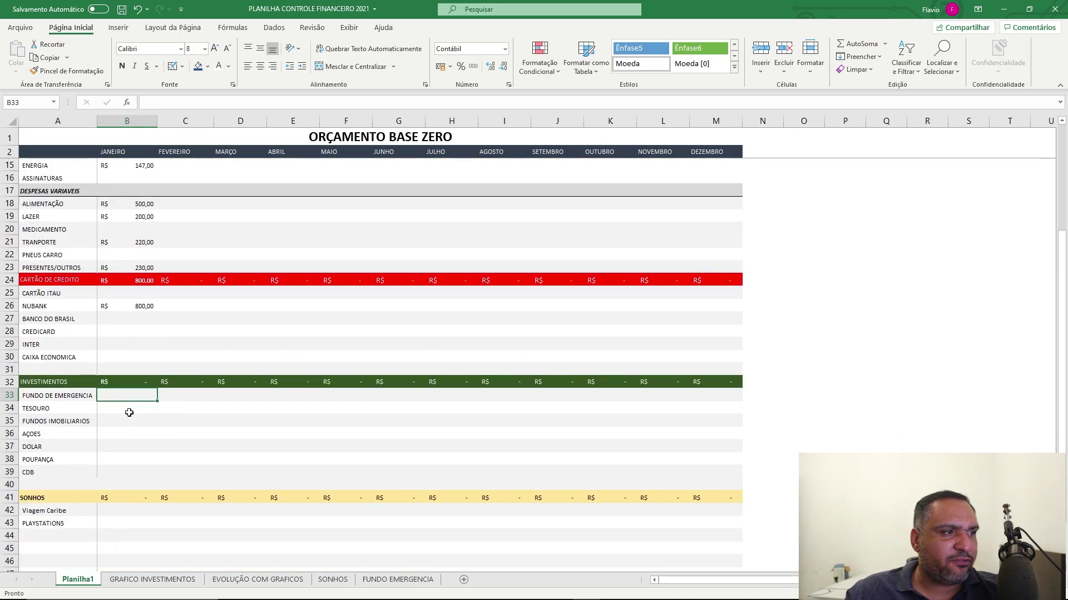
scroll(130, 509, down, 2)
scroll(129, 507, up, 1)
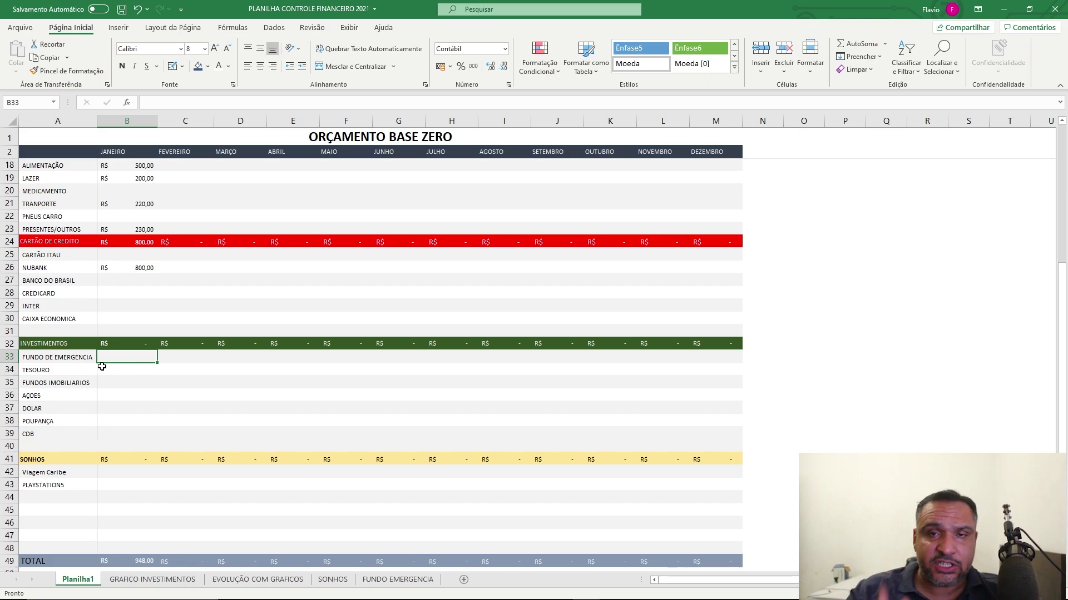
click(49, 358)
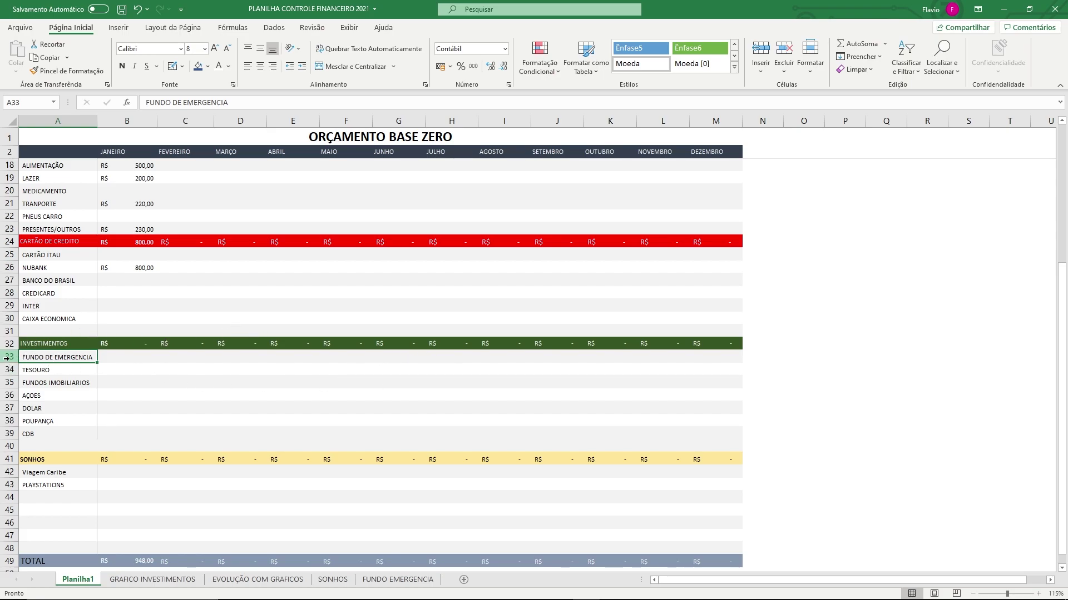
click(7, 359)
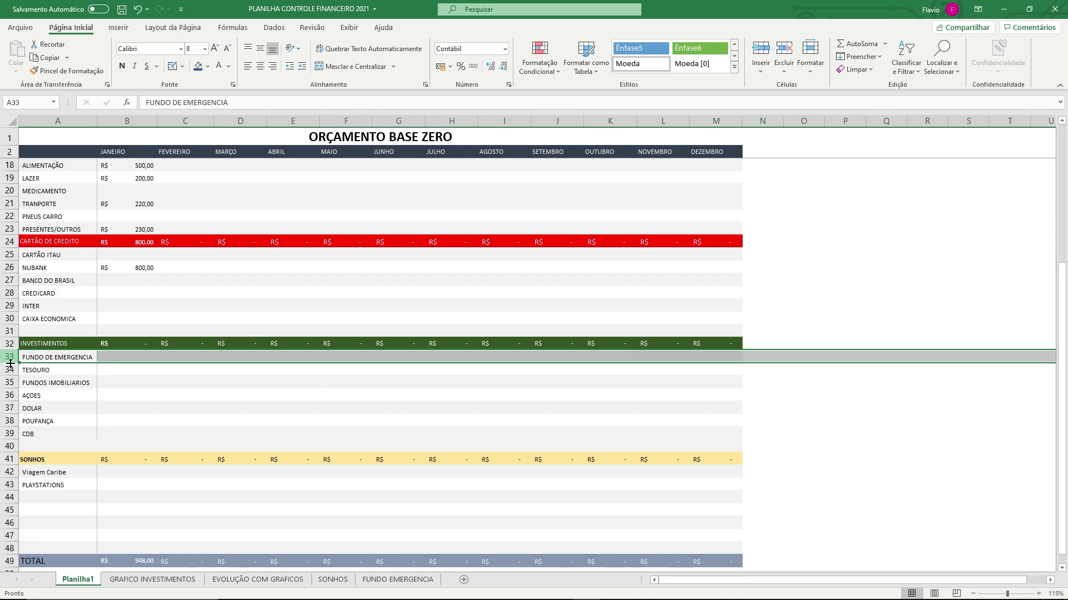
click(386, 580)
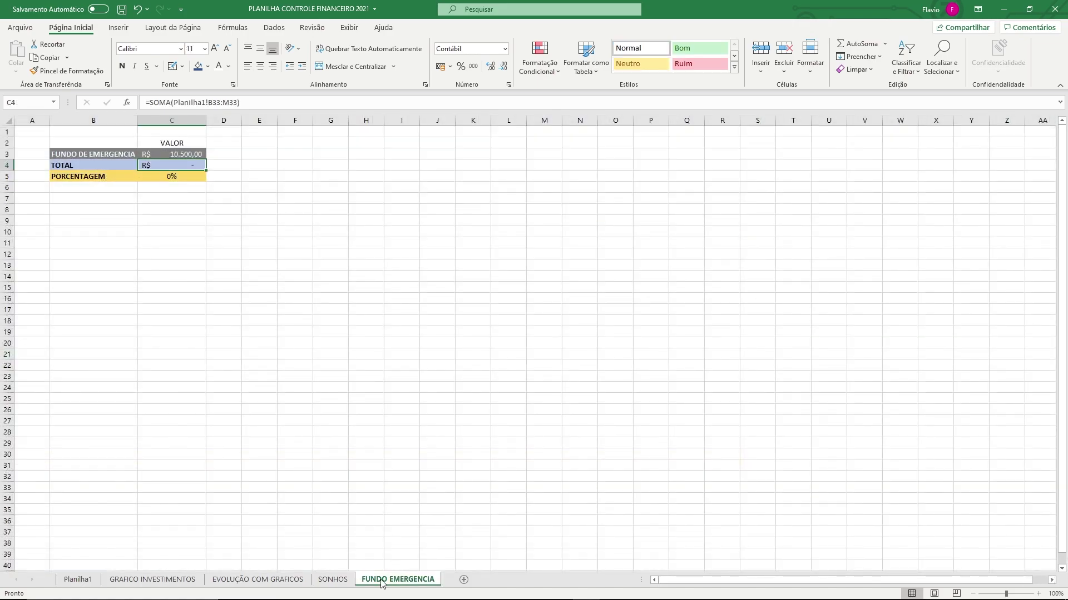
Check the January TOTAL and the January cells of the SONHOS section on Planilha1
click(78, 580)
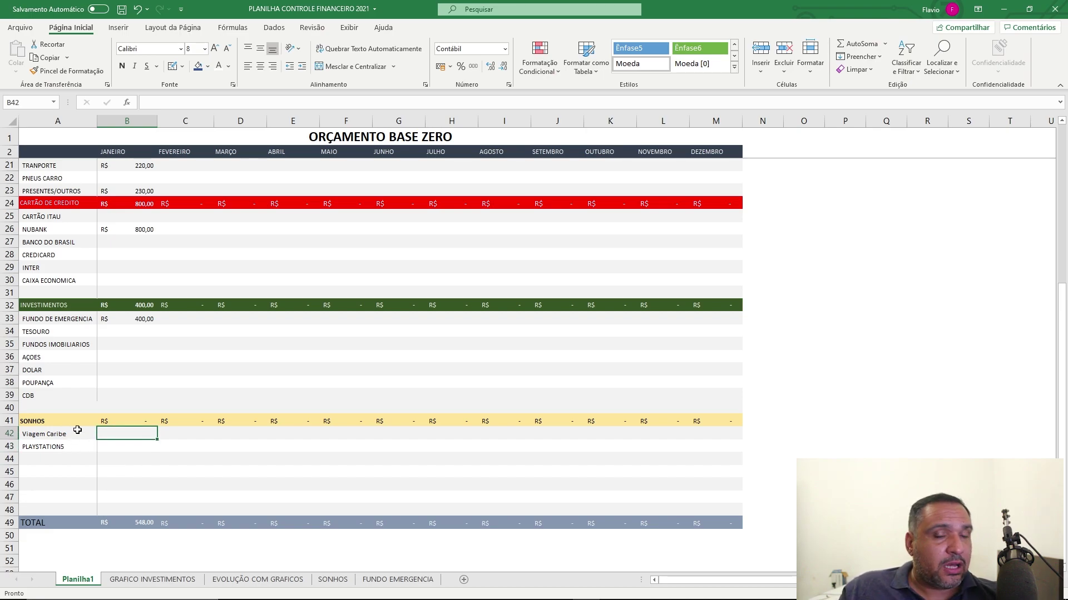
click(137, 522)
click(129, 434)
click(133, 446)
click(133, 433)
Set the January amount for FUNDO DE EMERGENCIA in the INVESTIMENTOS section to 600
click(142, 319)
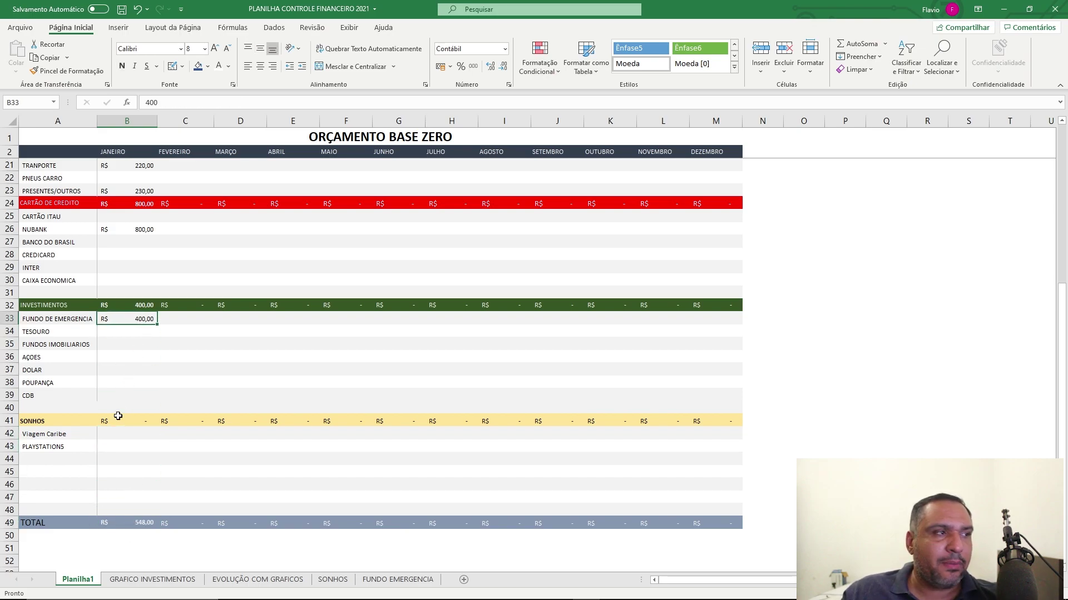
text(600)
key(Return)
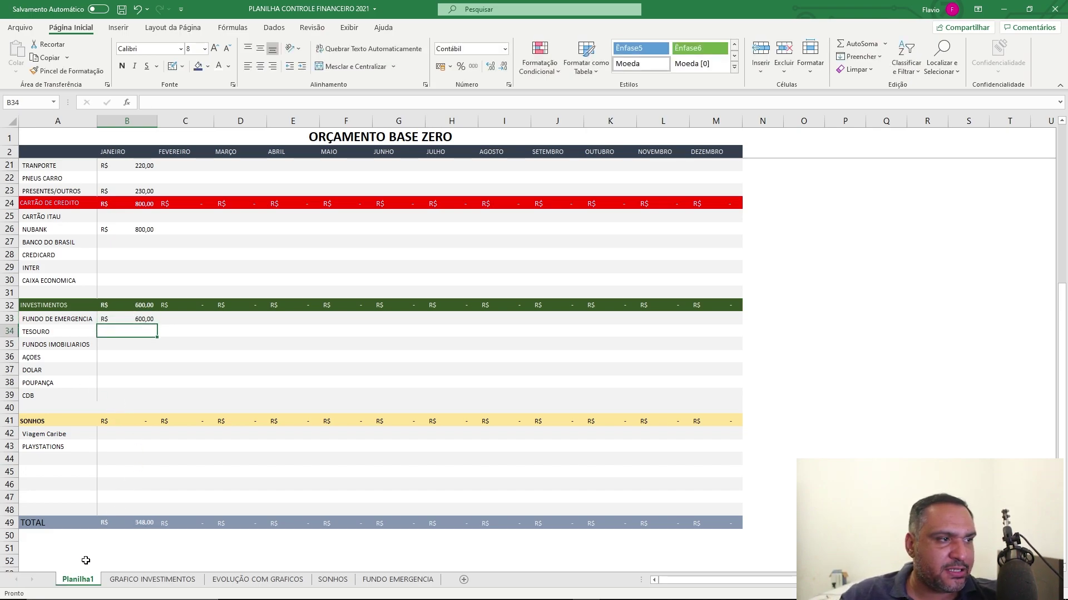
Check the January TOTAL again and inspect the dream name cells in the SONHOS section
click(145, 523)
click(143, 473)
click(76, 446)
click(74, 460)
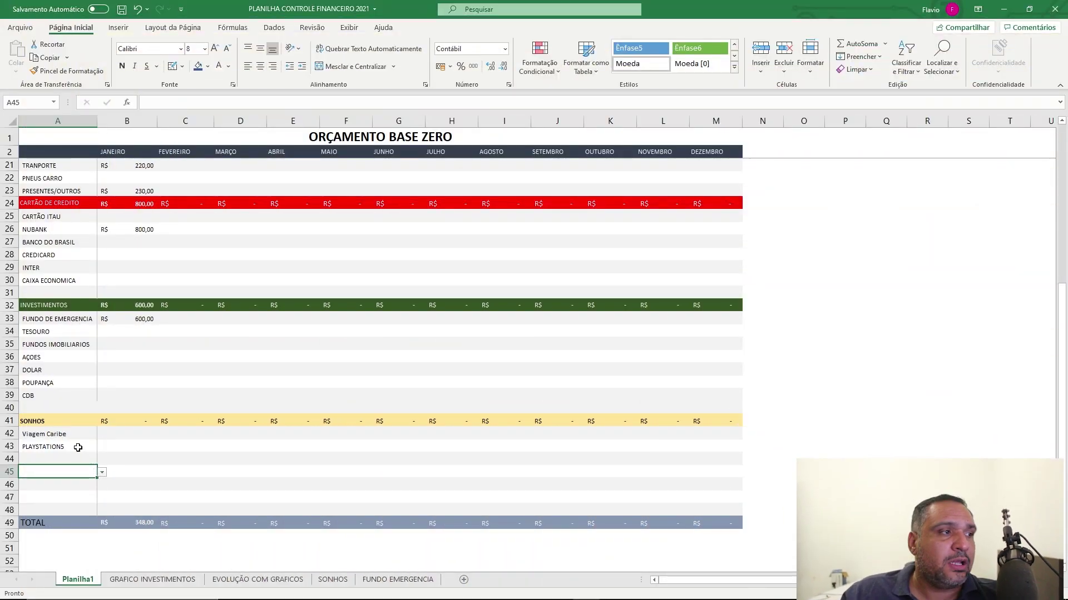
click(81, 448)
Compare the list of dream names on the SONHOS sheet with the entries in Planilha1's SONHOS section
click(332, 580)
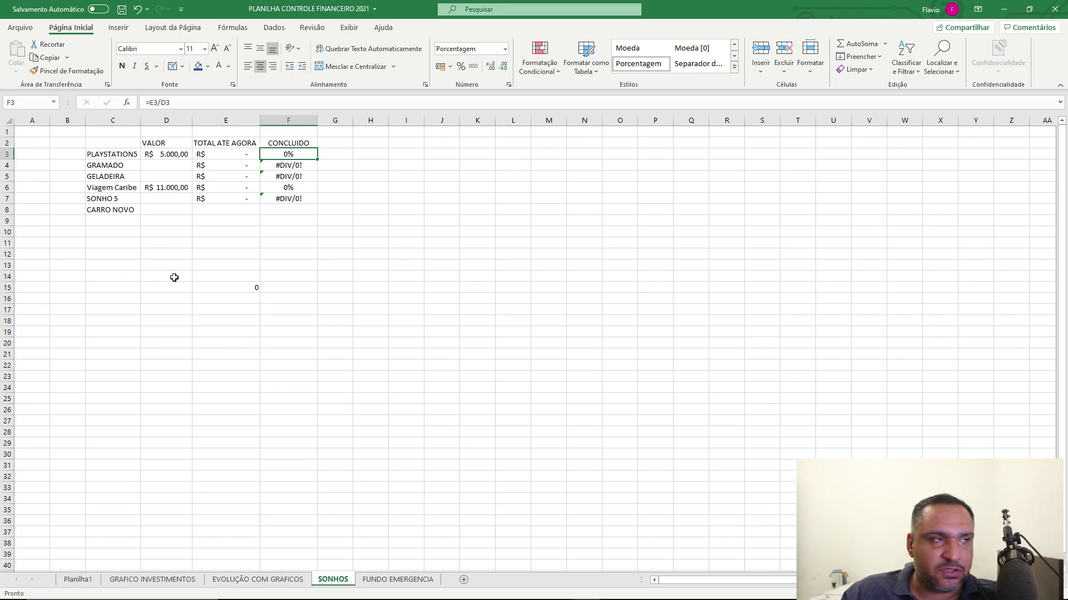
click(131, 201)
drag(111, 155, 104, 199)
click(105, 199)
click(78, 580)
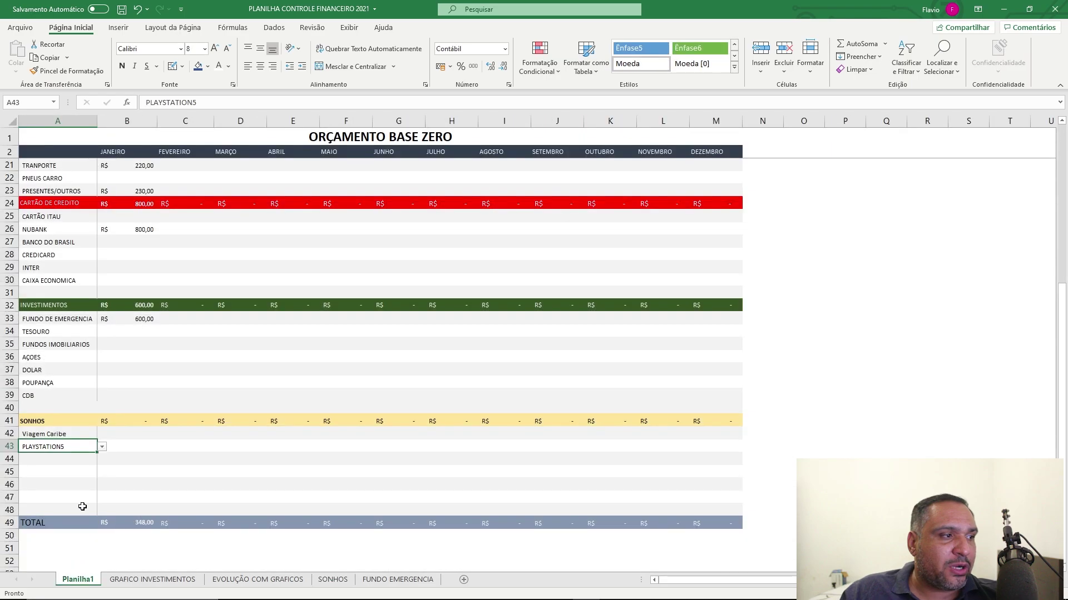
click(74, 459)
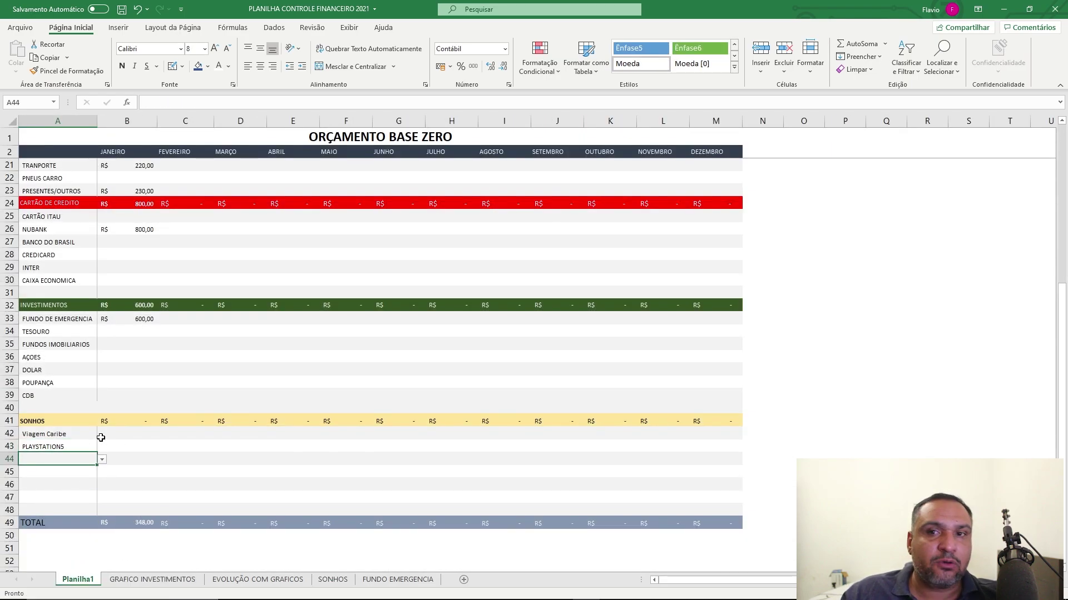
click(68, 450)
click(67, 434)
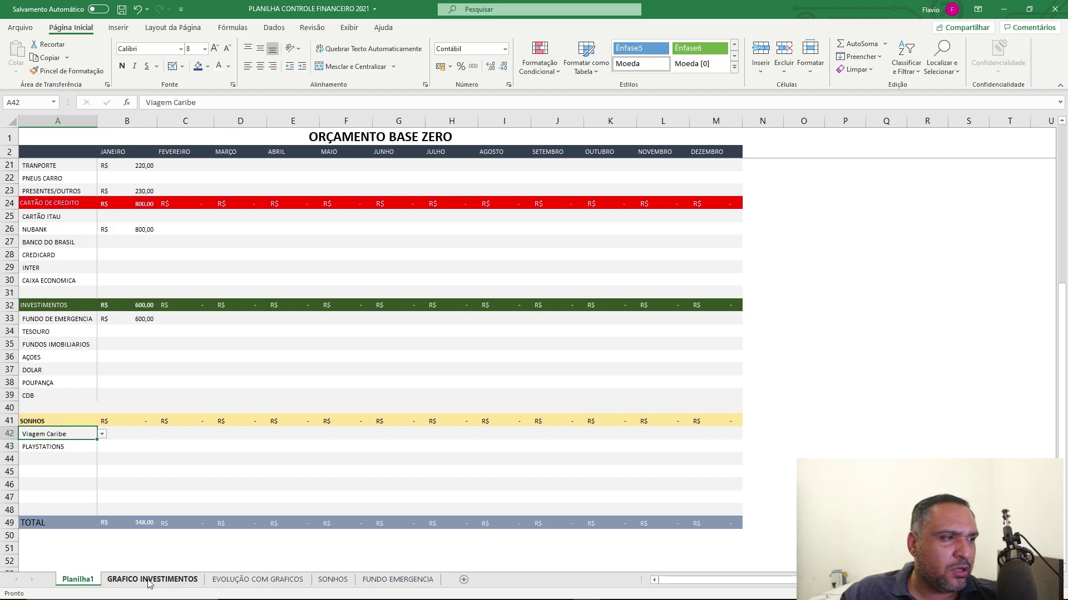
Replace the dream name PLAYSTATION5 on the SONHOS sheet with VIAGEM PARIS
click(333, 580)
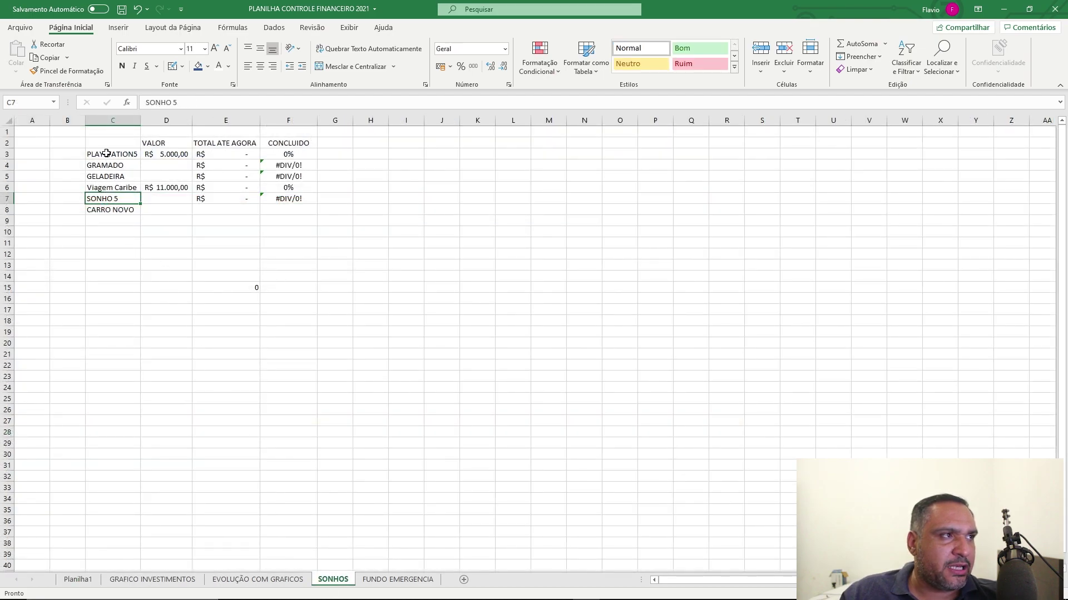
drag(106, 154, 107, 210)
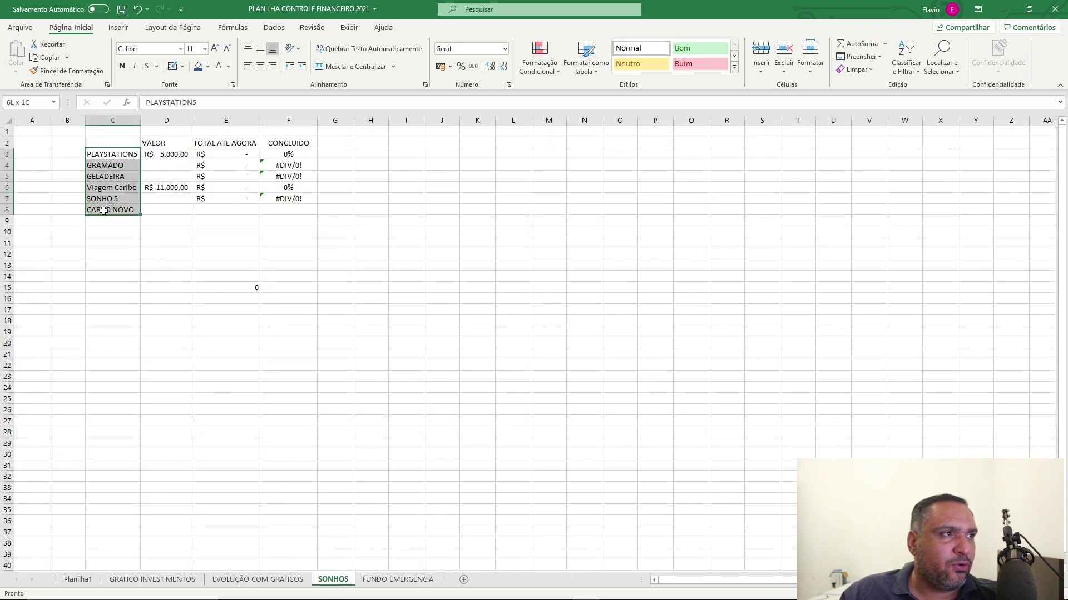
click(116, 158)
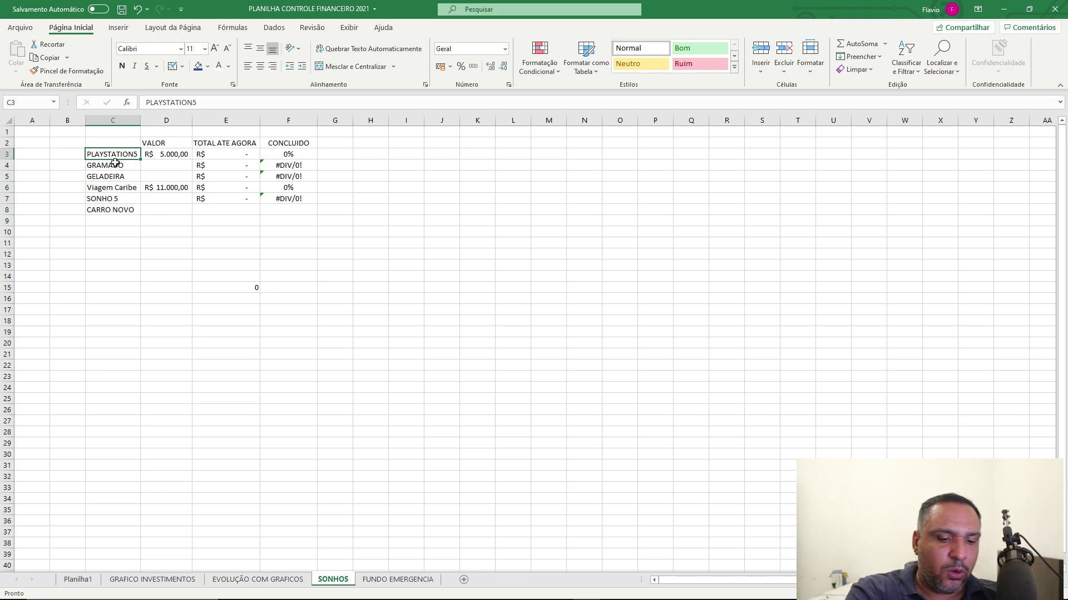
text(C)
key(Delete)
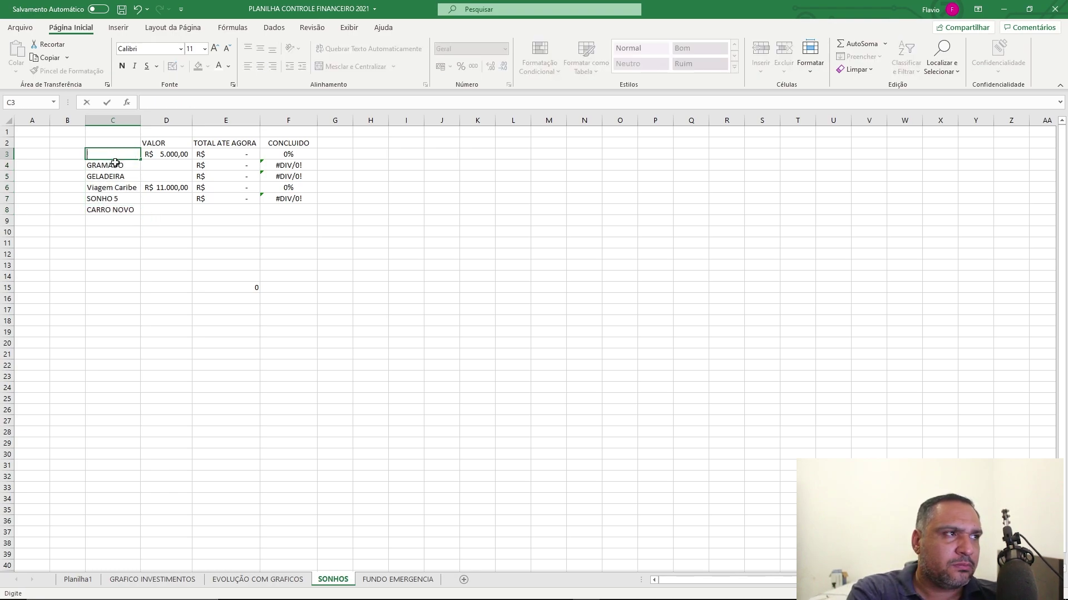
text(VIAGEM PARIS)
key(Return)
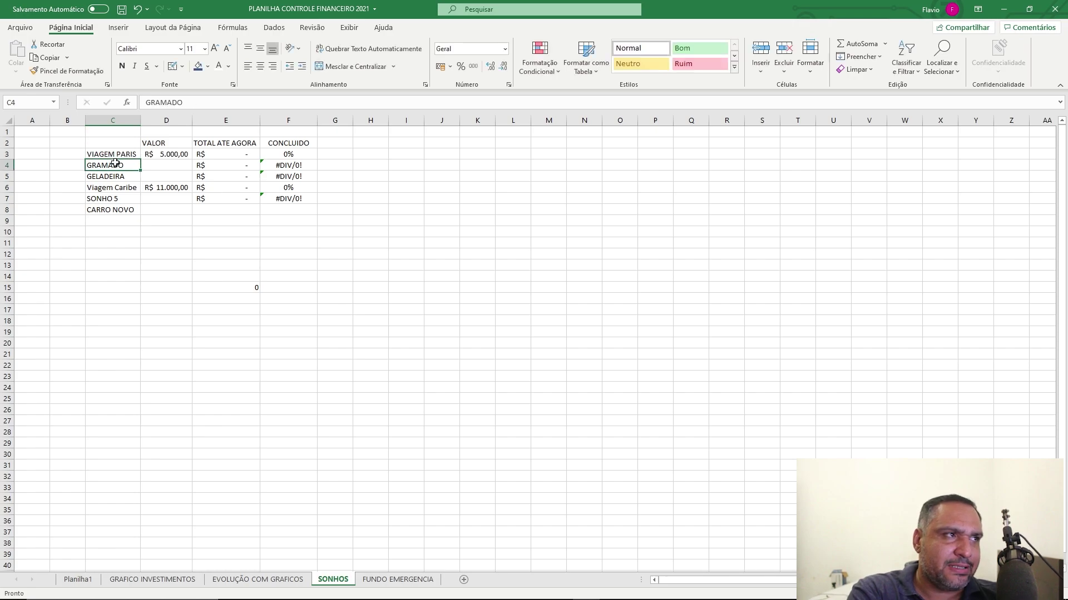
Set the VALOR for VIAGEM PARIS on the SONHOS sheet to 14.000
click(160, 154)
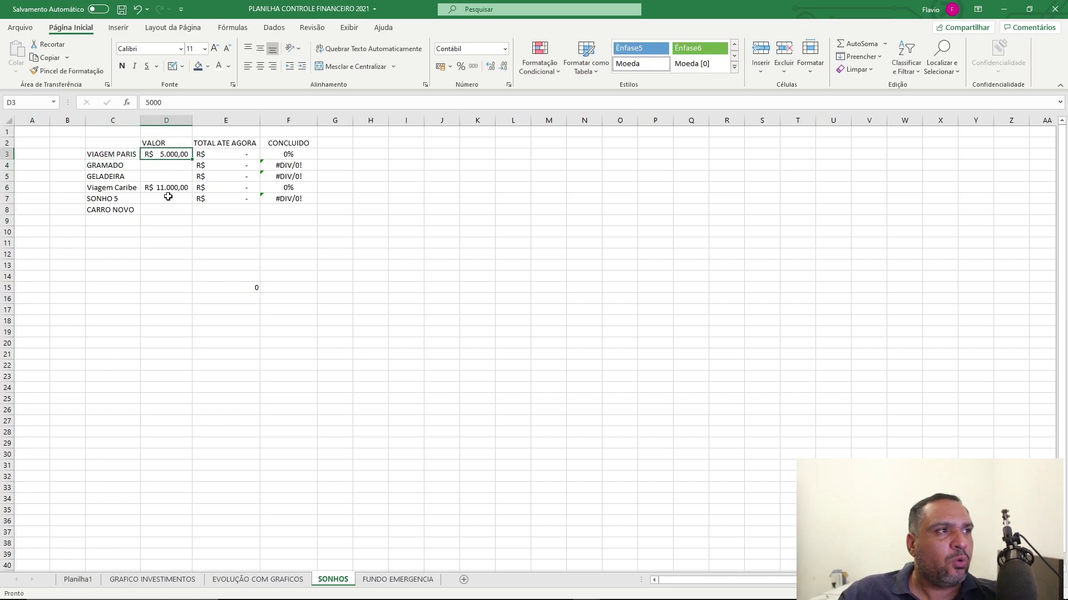
text(1)
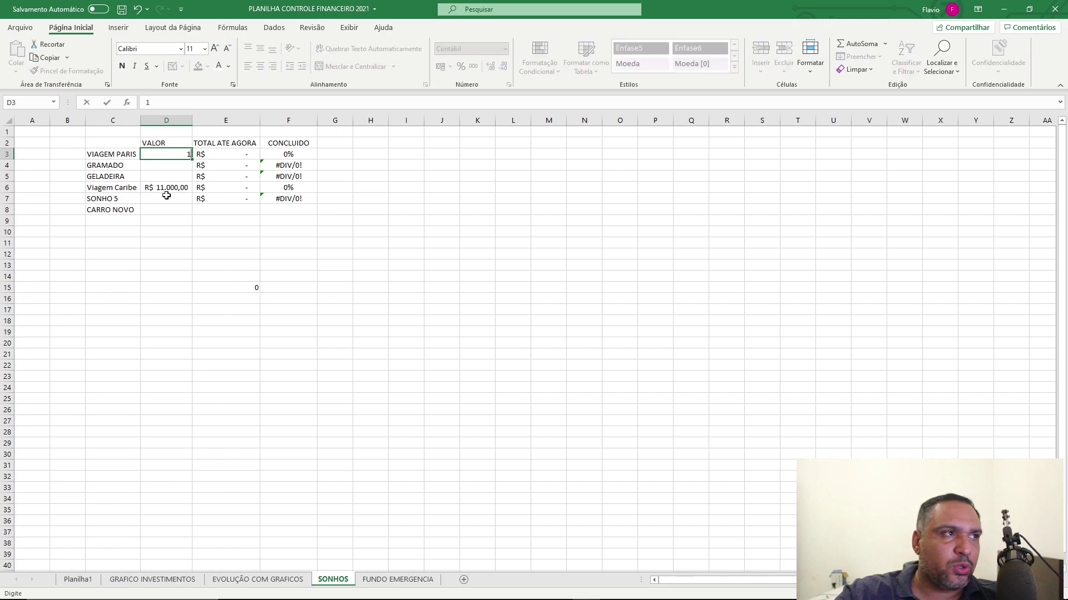
text(4.000)
key(Return)
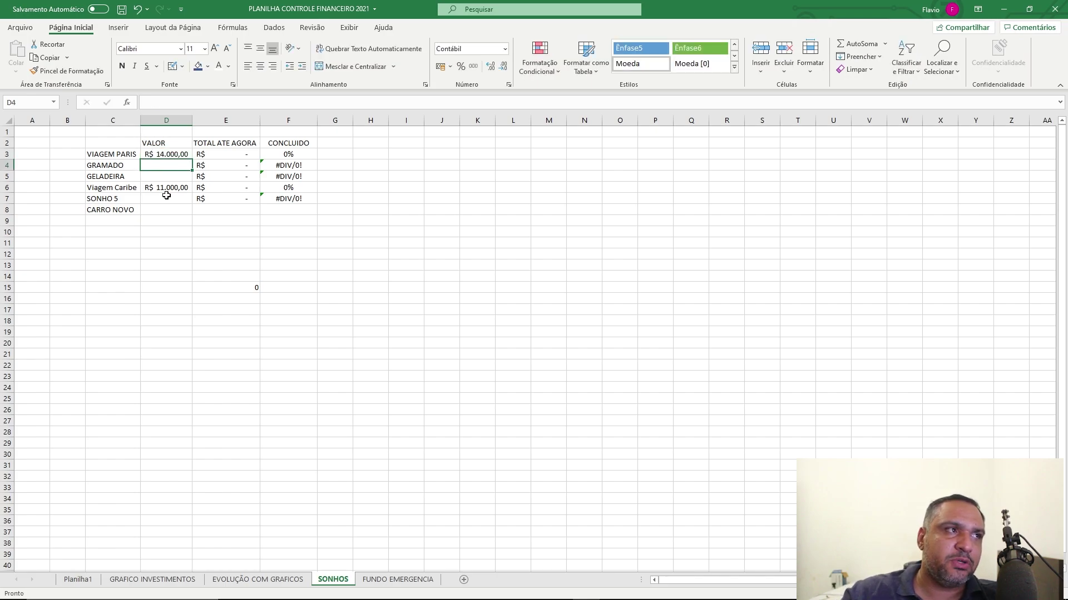
Inspect the TOTAL ATE AGORA formula for VIAGEM PARIS and compare its range with the dream rows on Planilha1
click(174, 154)
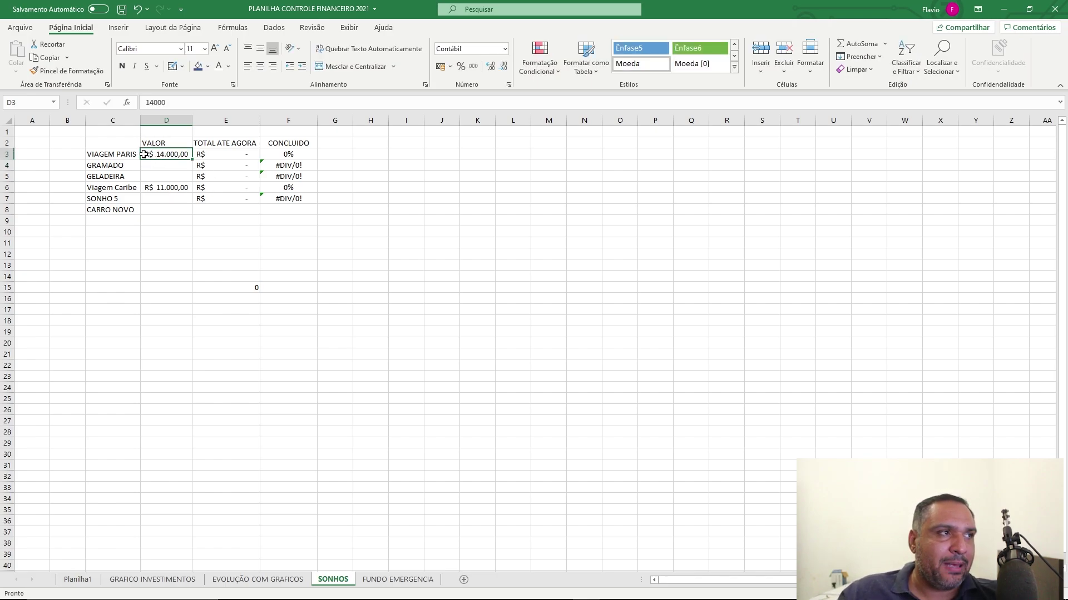
click(134, 154)
click(211, 154)
double_click(214, 155)
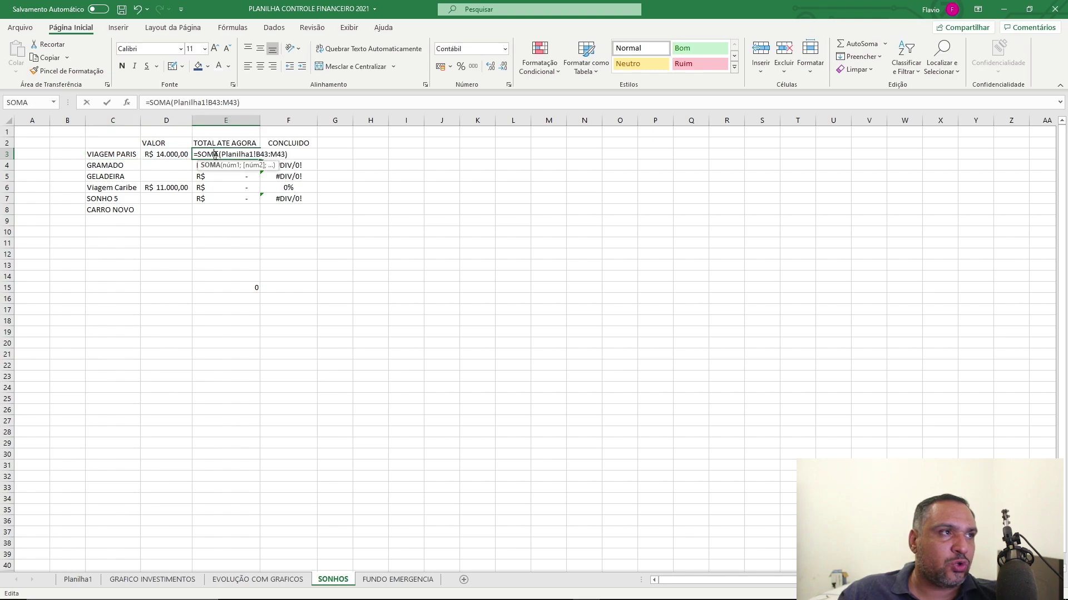
key(Escape)
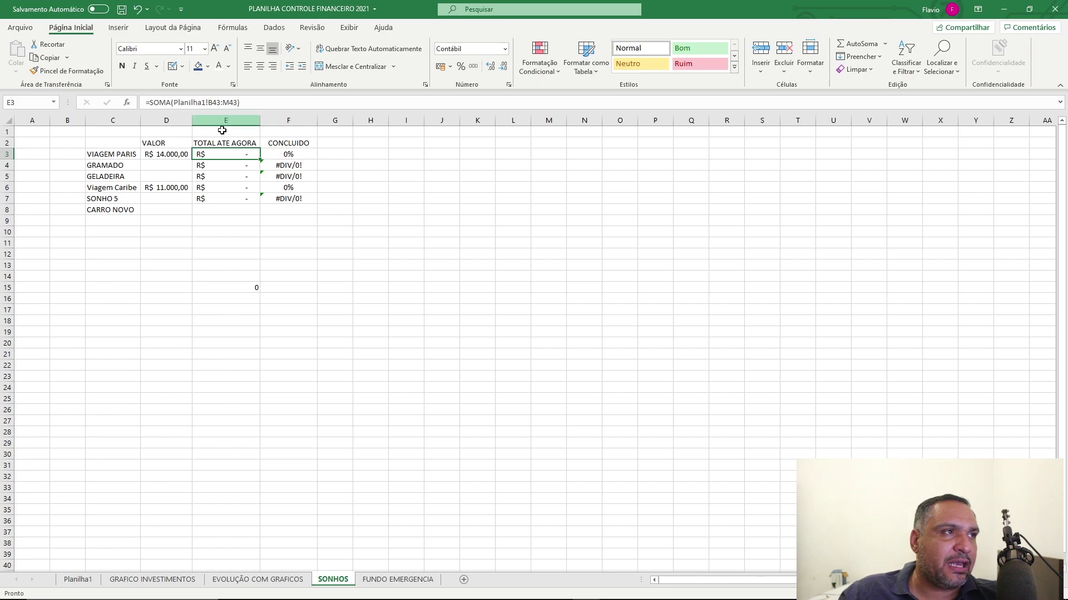
click(87, 580)
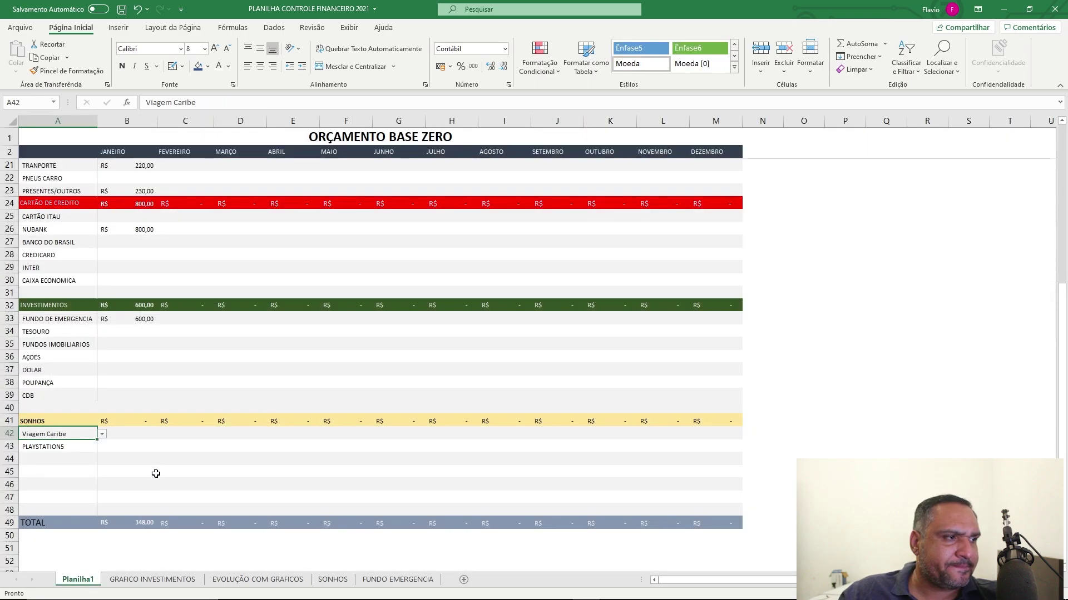
click(125, 447)
click(139, 580)
click(328, 580)
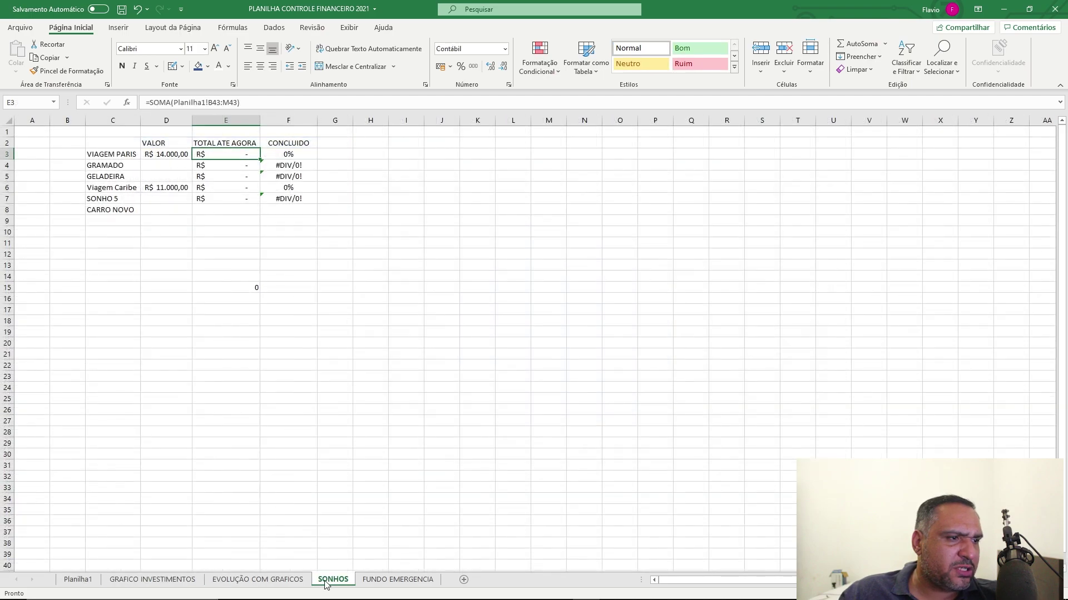
click(162, 155)
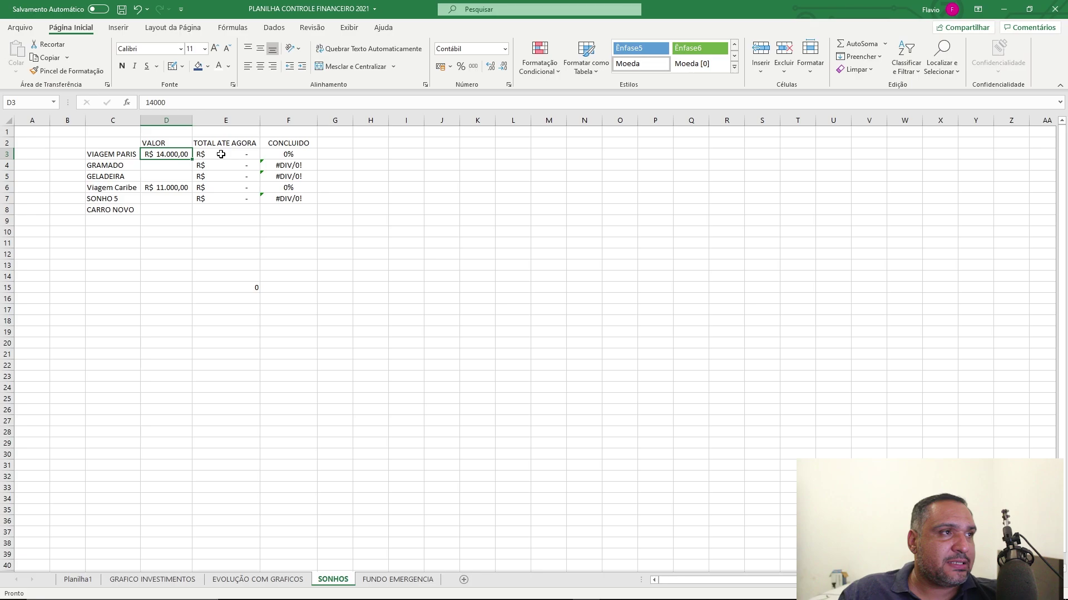
Choose VIAGEM PARIS instead of Viagem Caribe as the first dream in Planilha1's SONHOS section
click(83, 581)
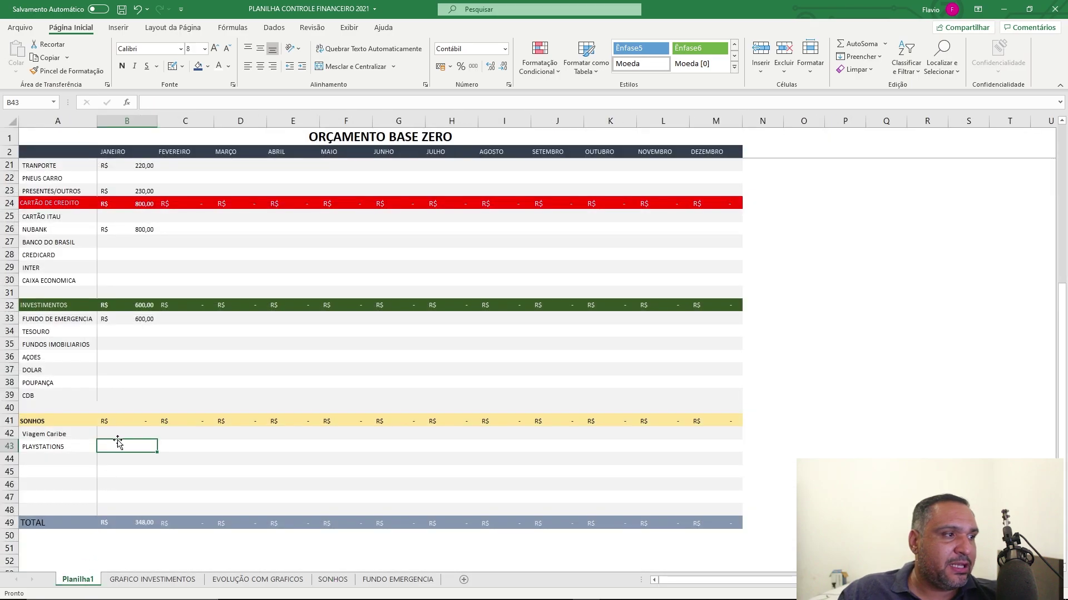
click(74, 434)
click(102, 434)
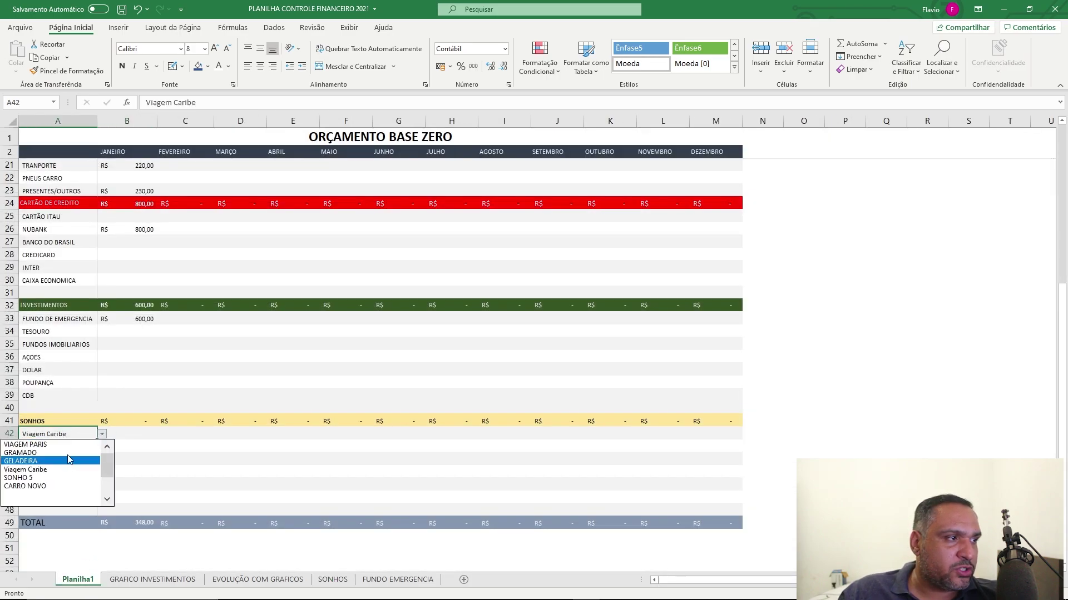
click(65, 448)
click(119, 433)
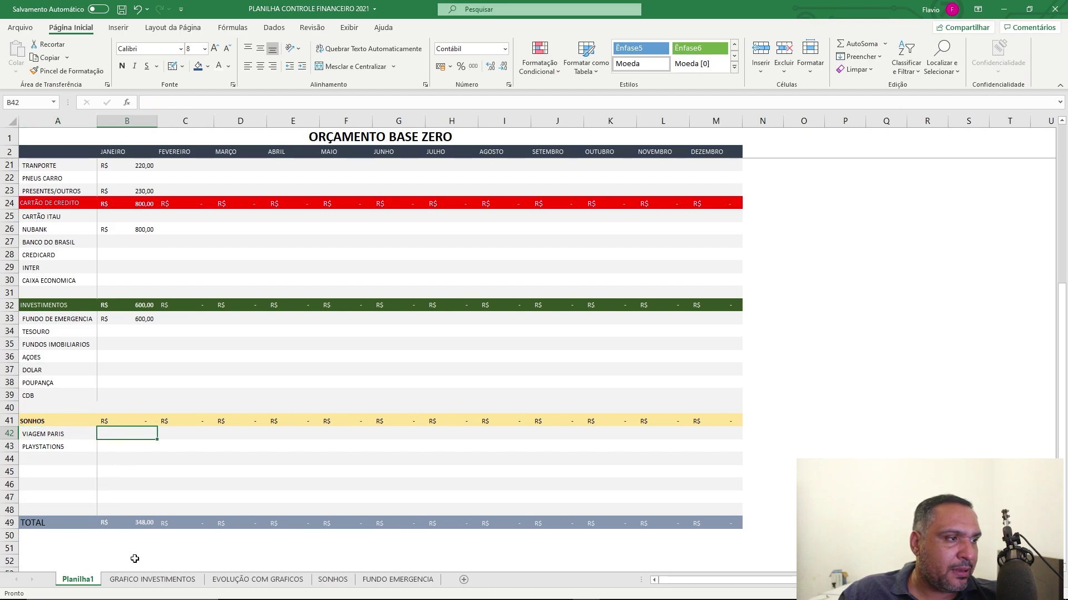
Change the TOTAL ATE AGORA formula for VIAGEM PARIS on the SONHOS sheet to sum Planilha1!B42:M42
click(332, 580)
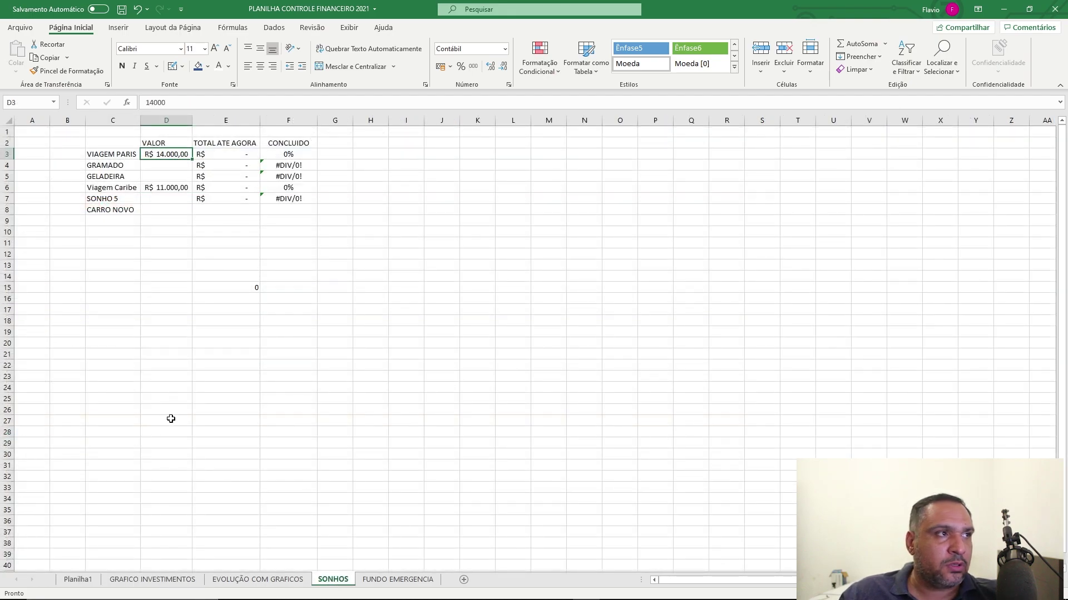
click(78, 580)
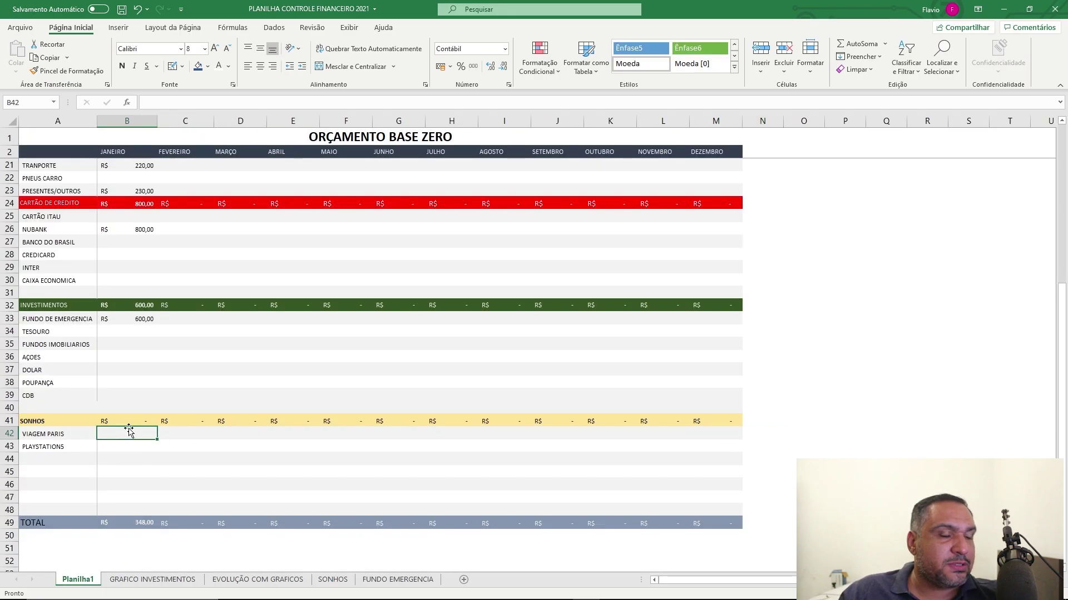
click(333, 580)
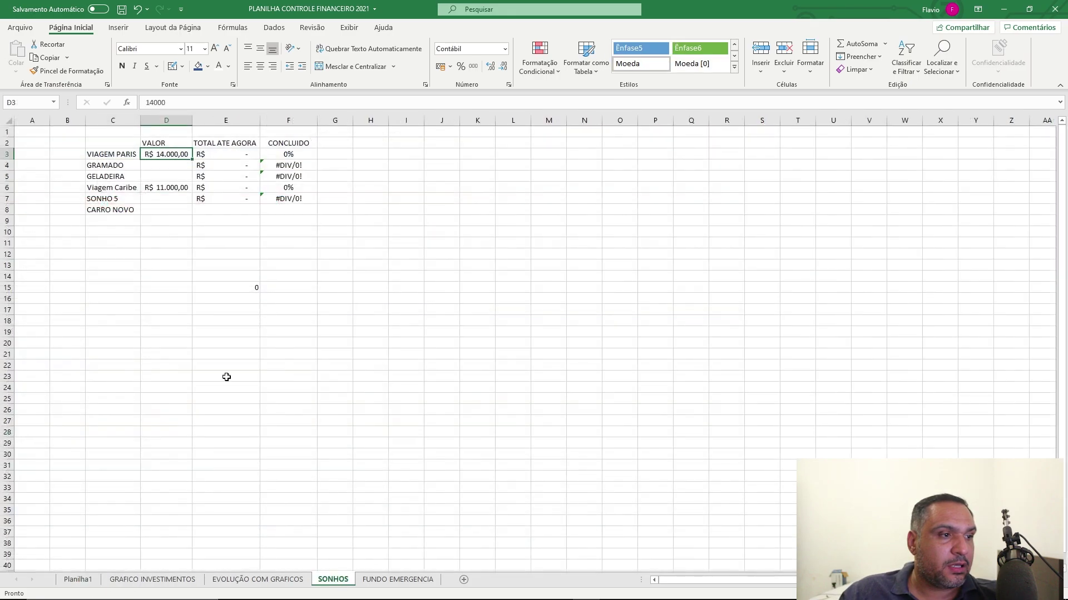
click(218, 156)
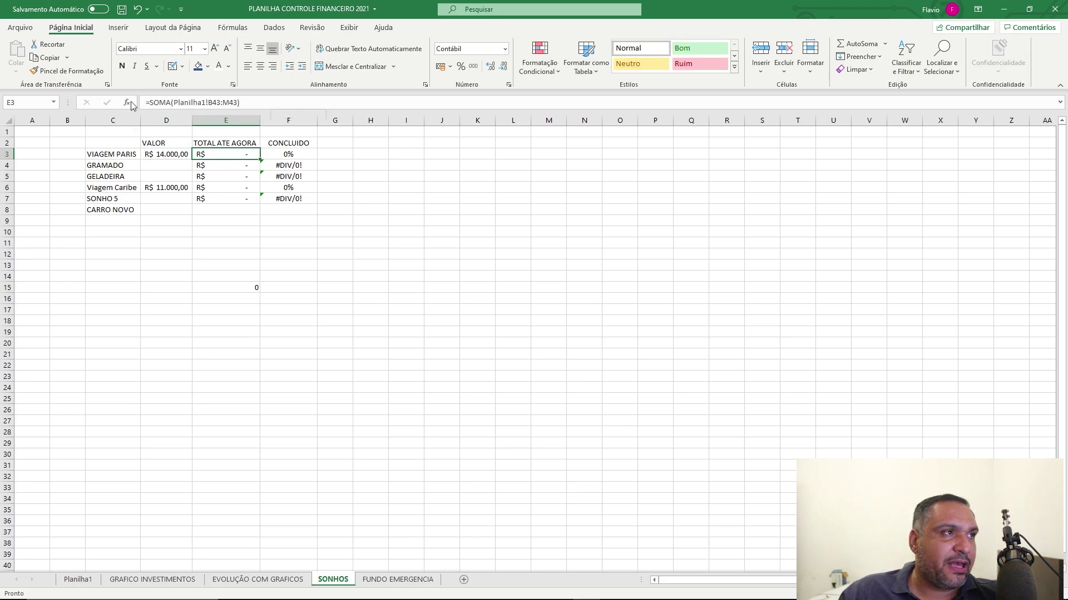
click(225, 103)
drag(236, 102, 173, 102)
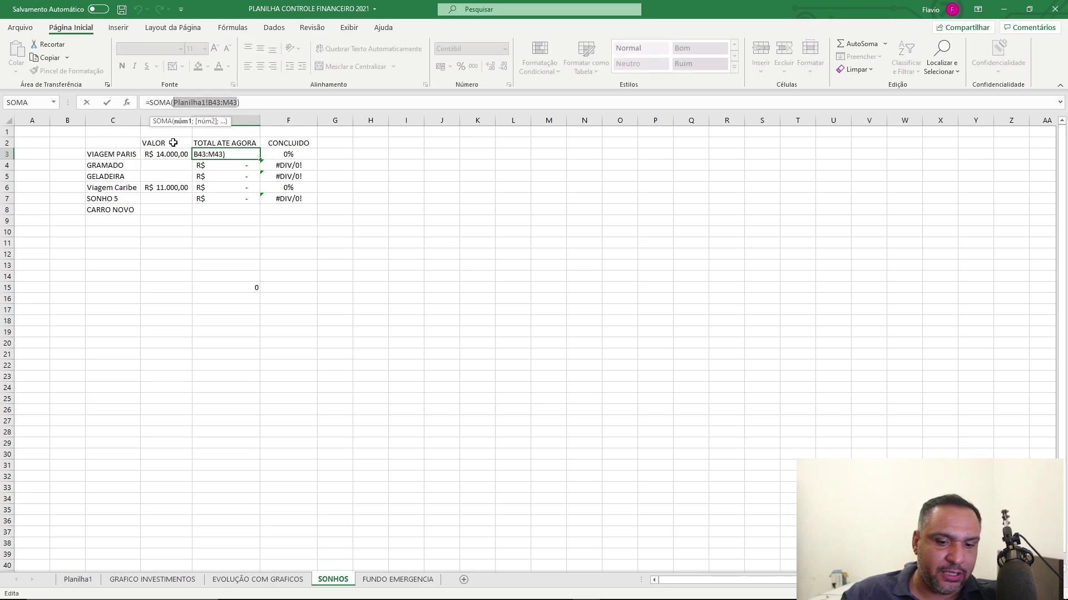
key(BackSpace)
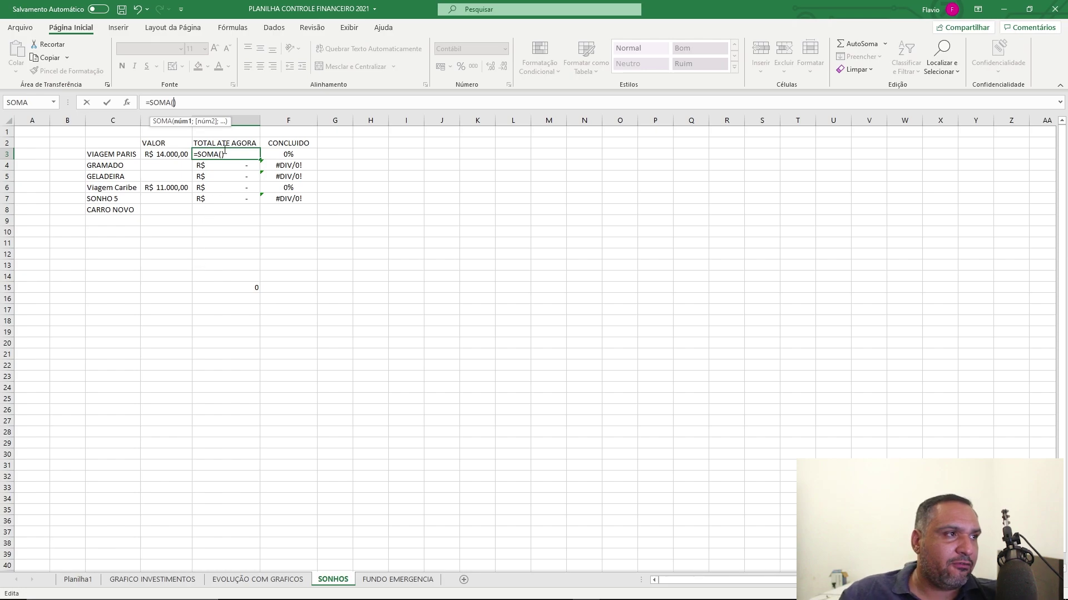
click(78, 579)
drag(112, 435, 711, 433)
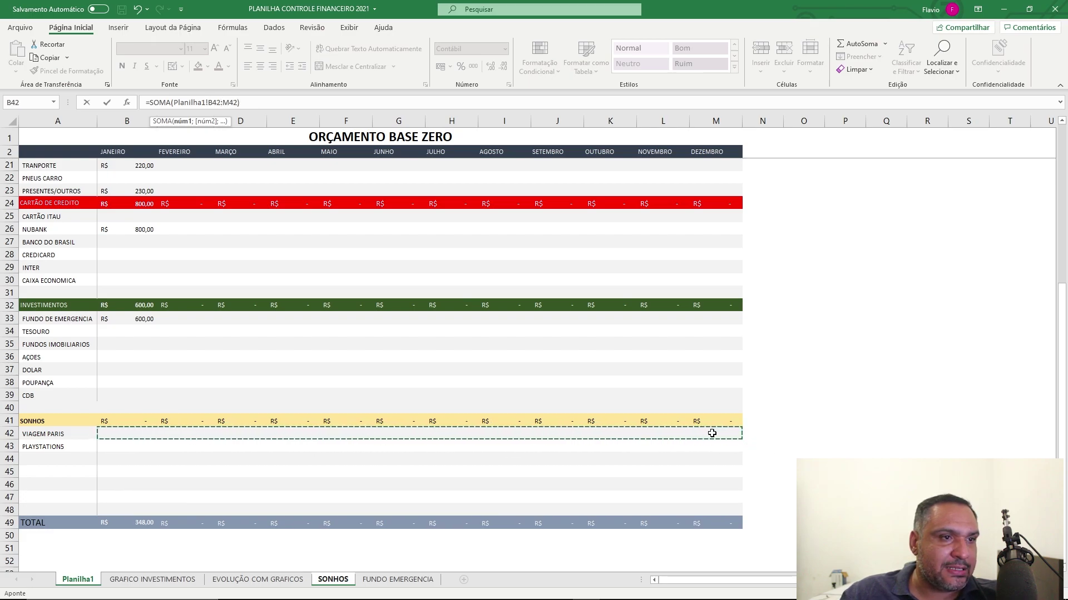
key(Return)
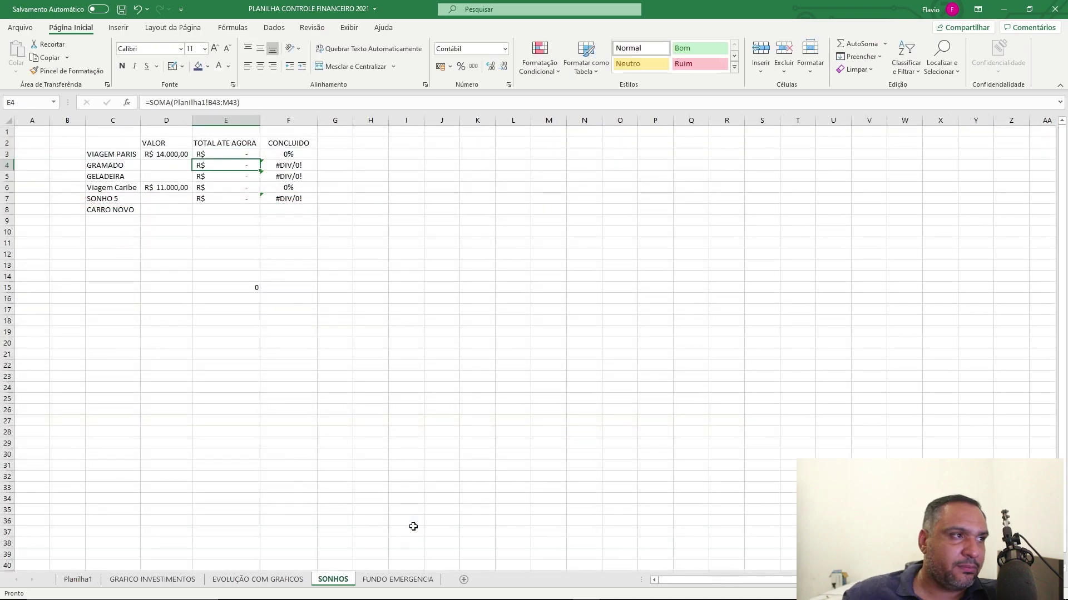
Set the January amount for VIAGEM PARIS on Planilha1 to 348 and check the January TOTAL
click(80, 579)
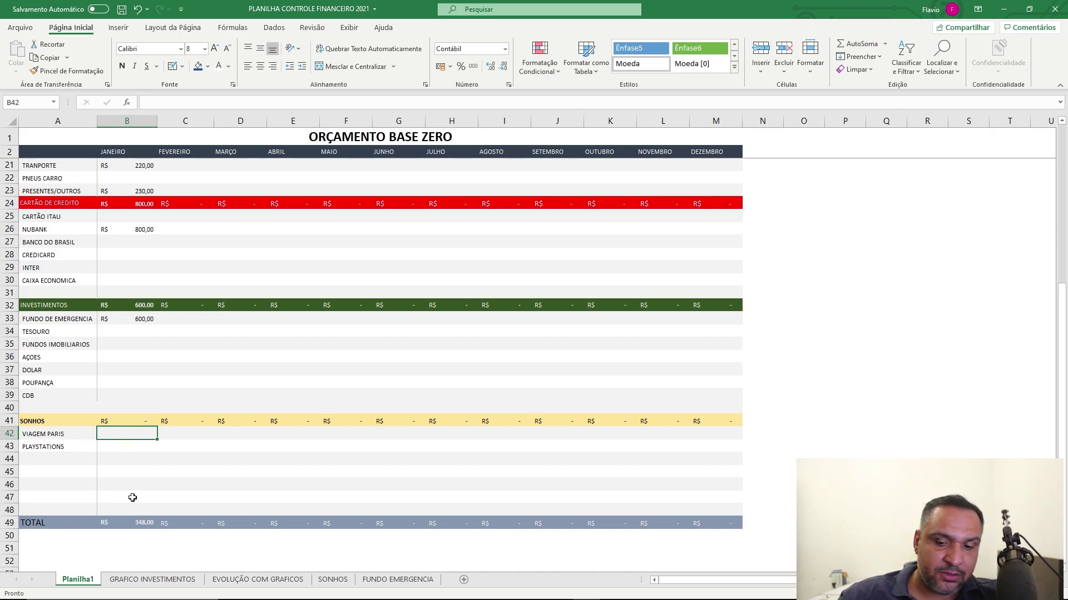
text(34)
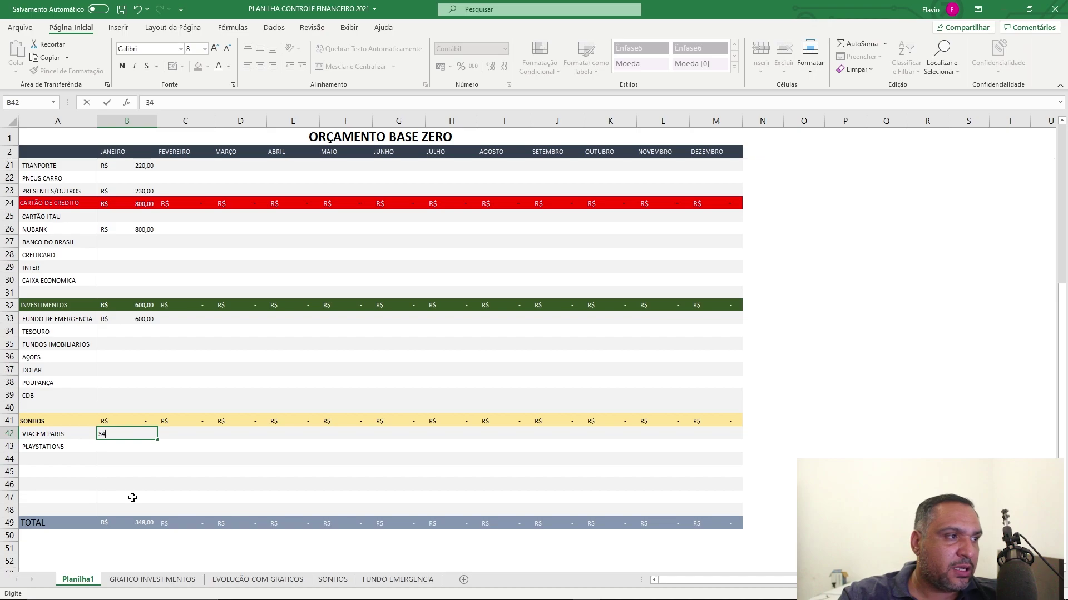
text(8)
key(Return)
click(129, 525)
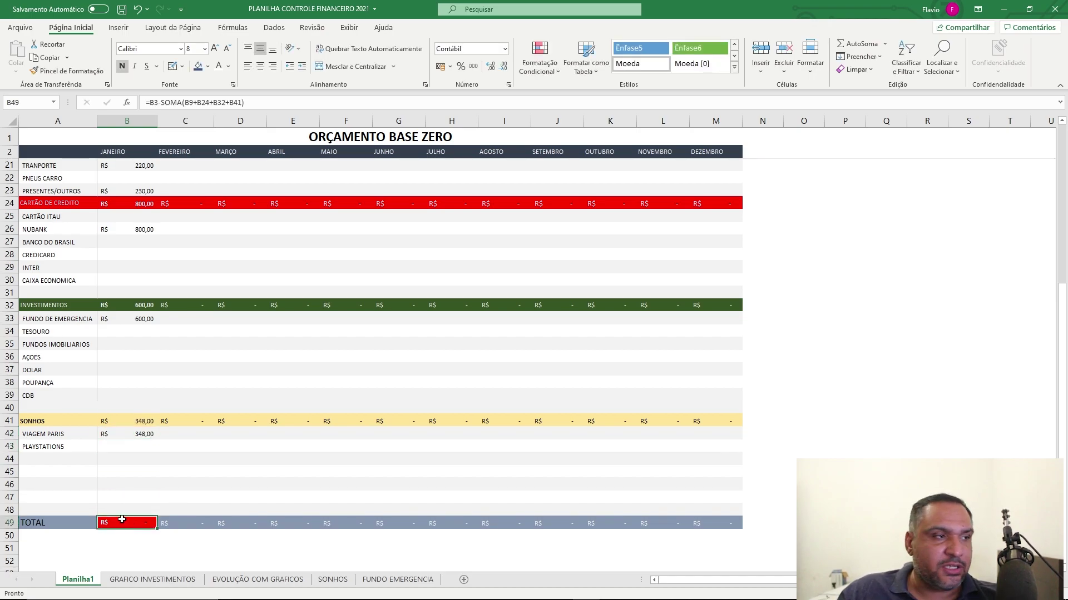
scroll(126, 520, up, 3)
scroll(126, 520, down, 3)
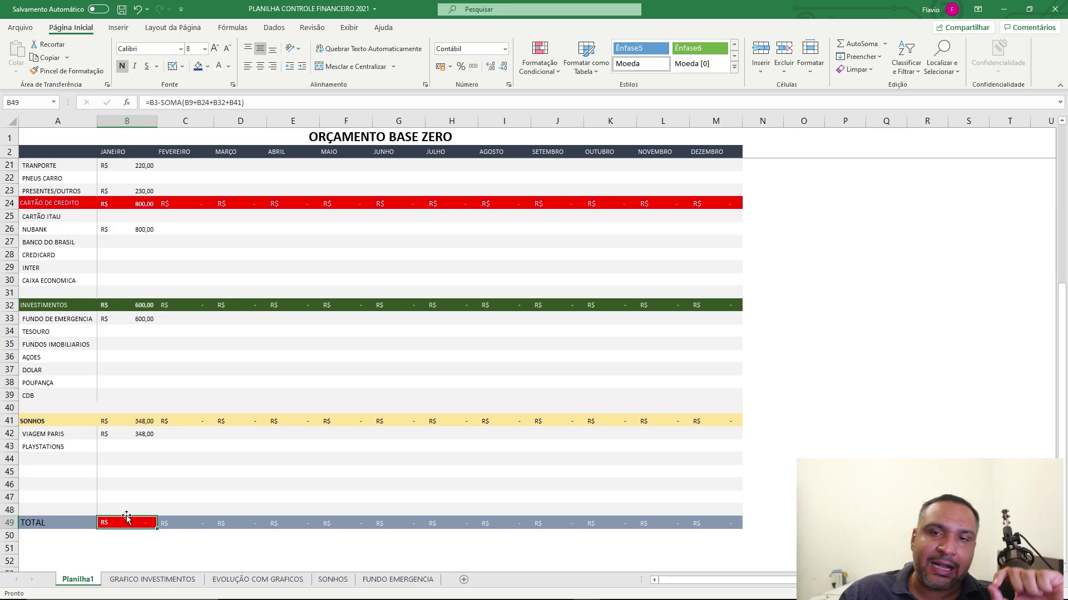
Set the January amount for LAZER in DESPESAS VARIAVEIS to 300 and check the January TOTAL
scroll(126, 513, up, 5)
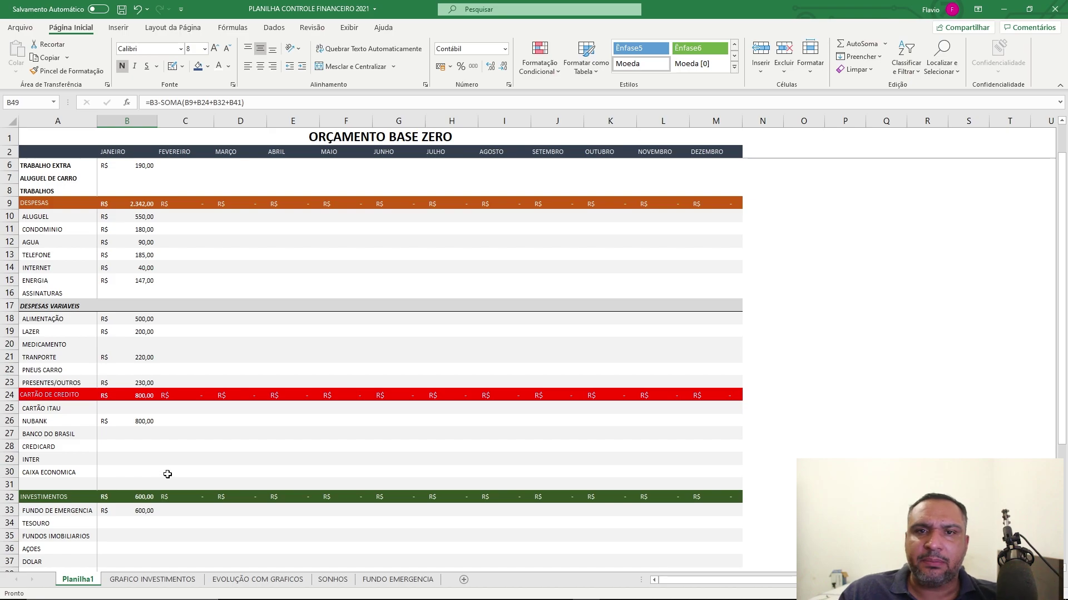
scroll(167, 474, up, 1)
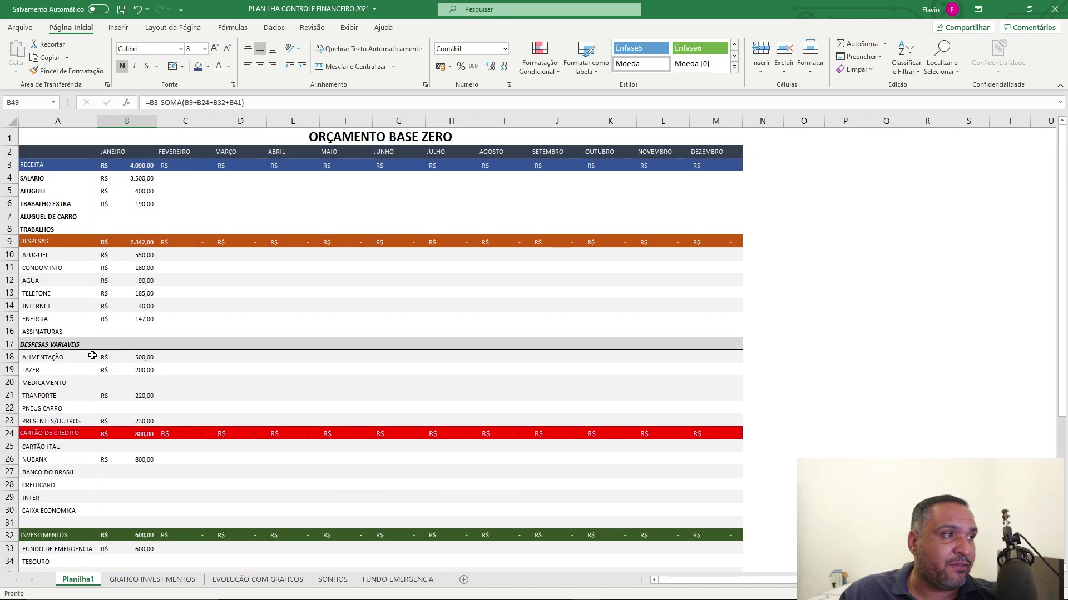
click(145, 372)
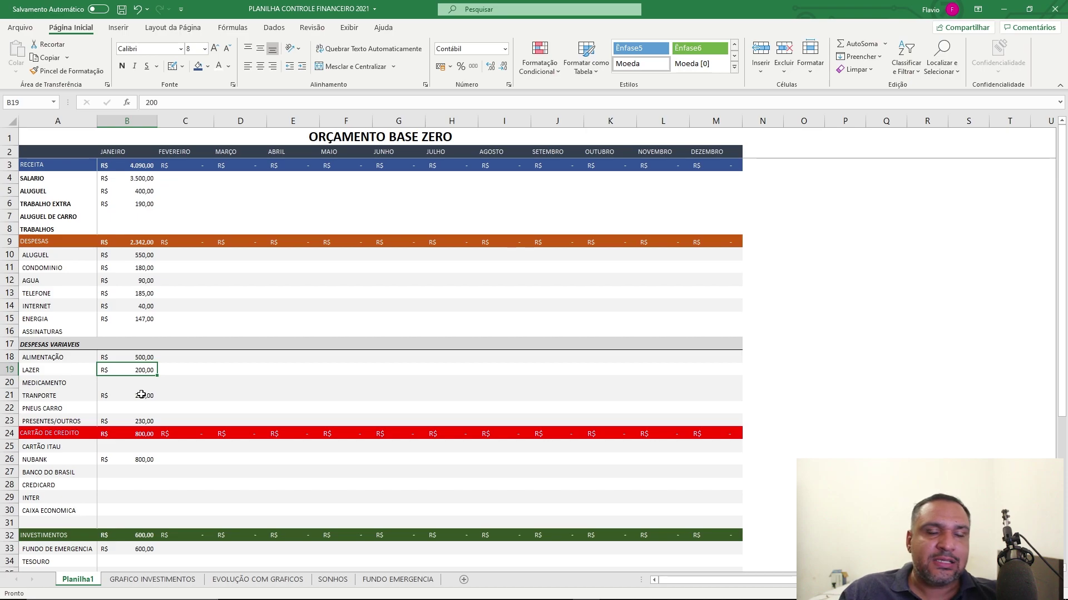
text(300)
key(Return)
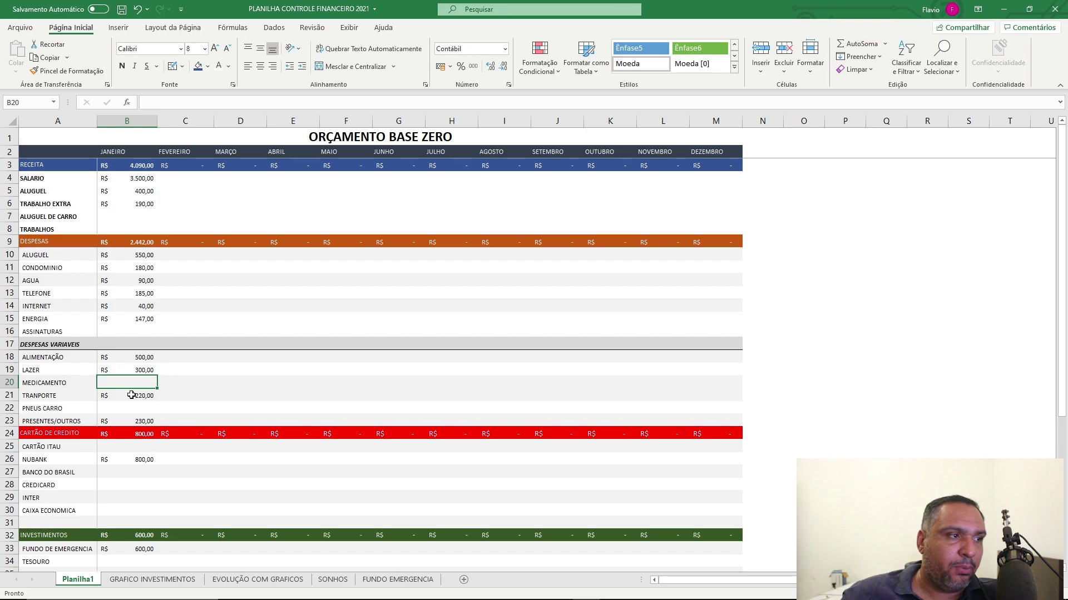
scroll(131, 396, down, 8)
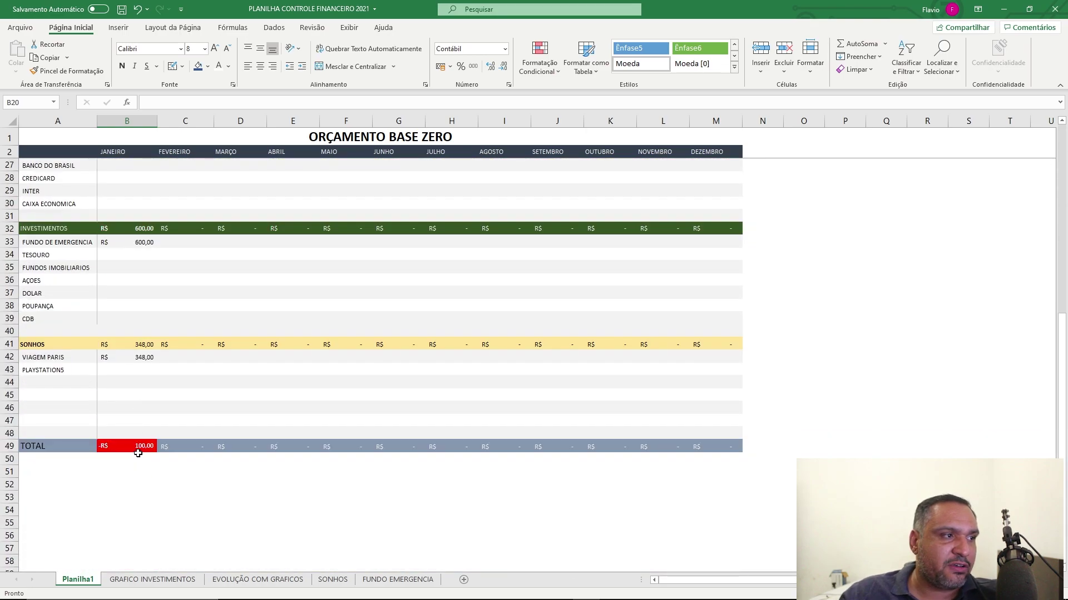
click(138, 452)
Review the January entries and set FUNDO DE EMERGENCIA in the INVESTIMENTOS section to 500
scroll(145, 472, up, 7)
scroll(125, 315, up, 2)
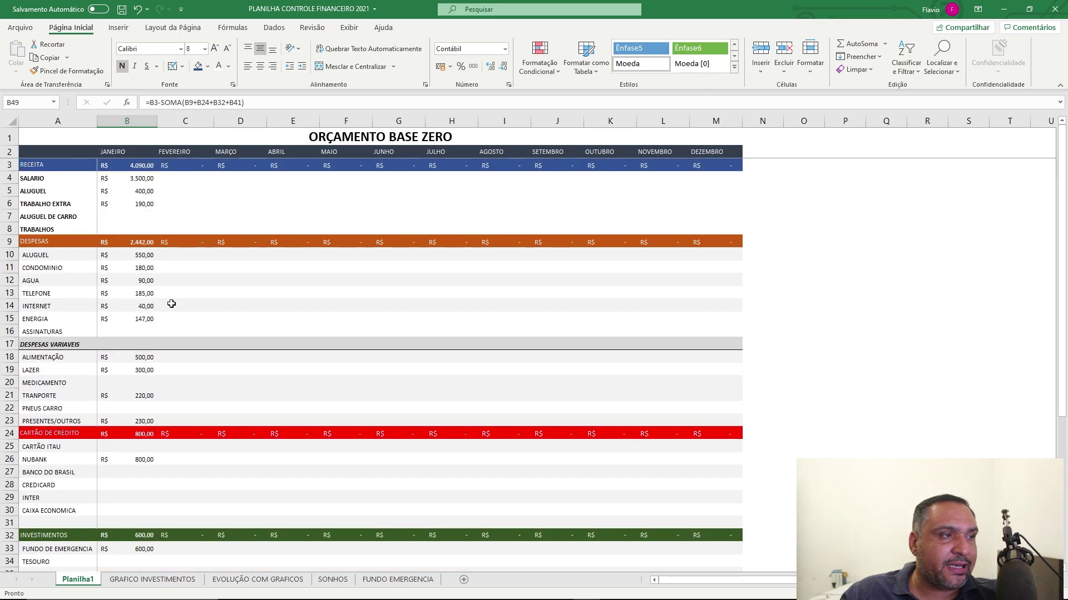
scroll(157, 374, down, 2)
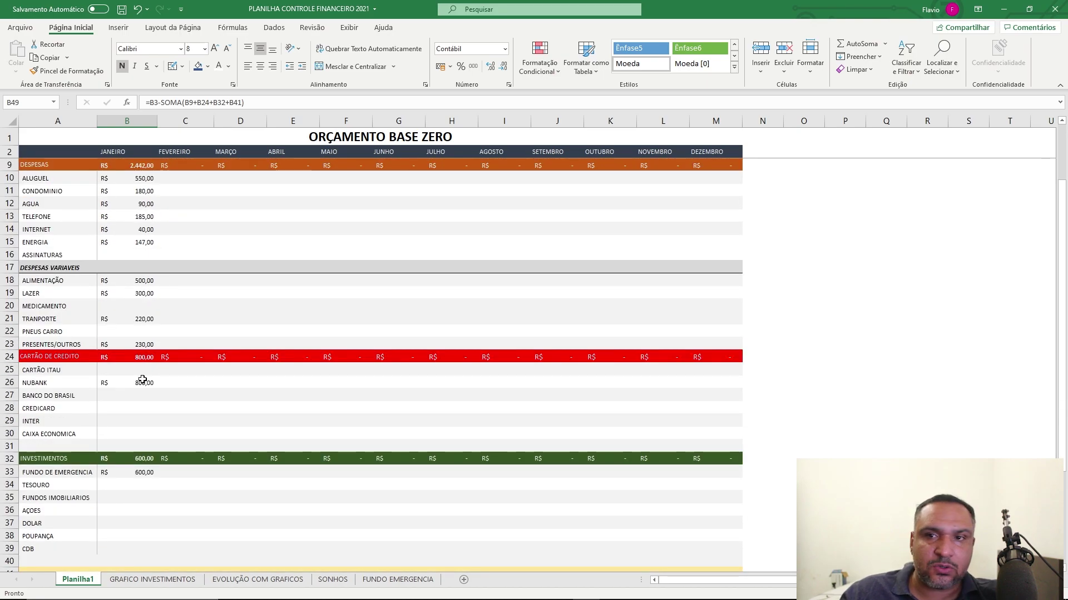
scroll(142, 384, down, 3)
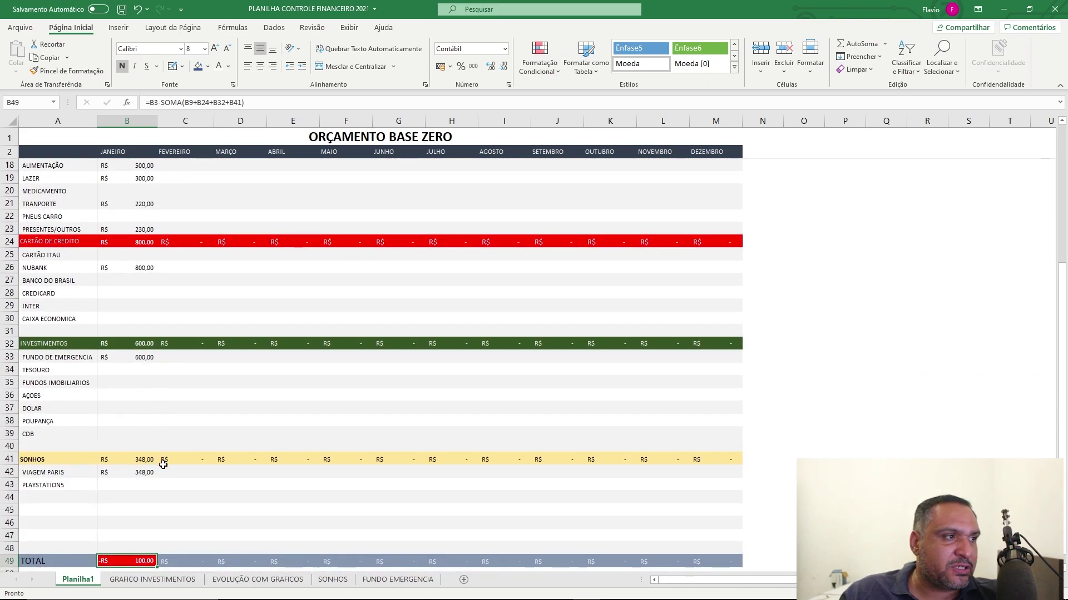
click(148, 474)
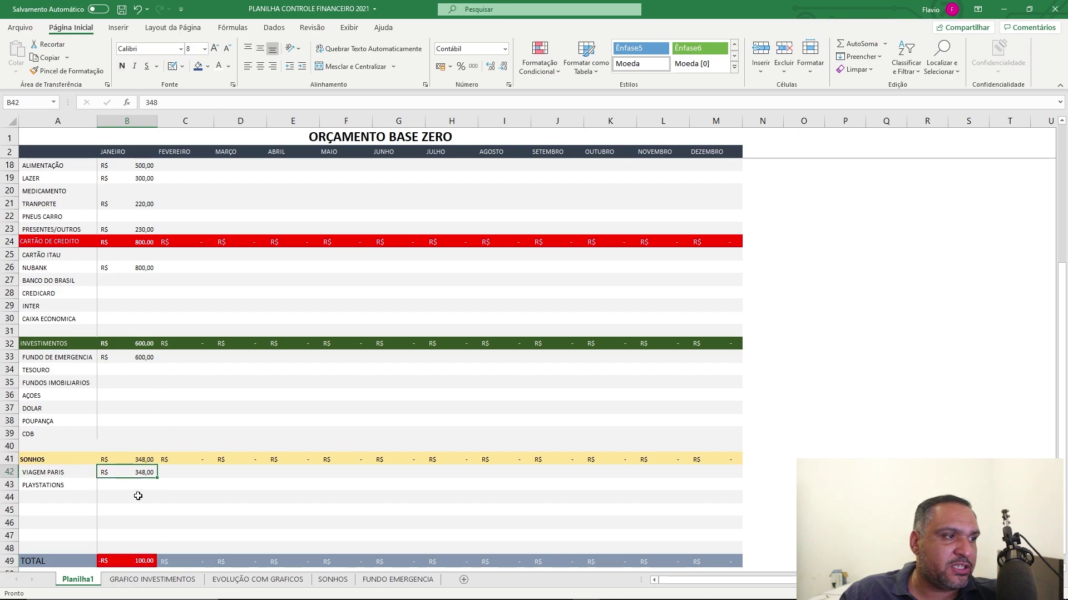
click(141, 356)
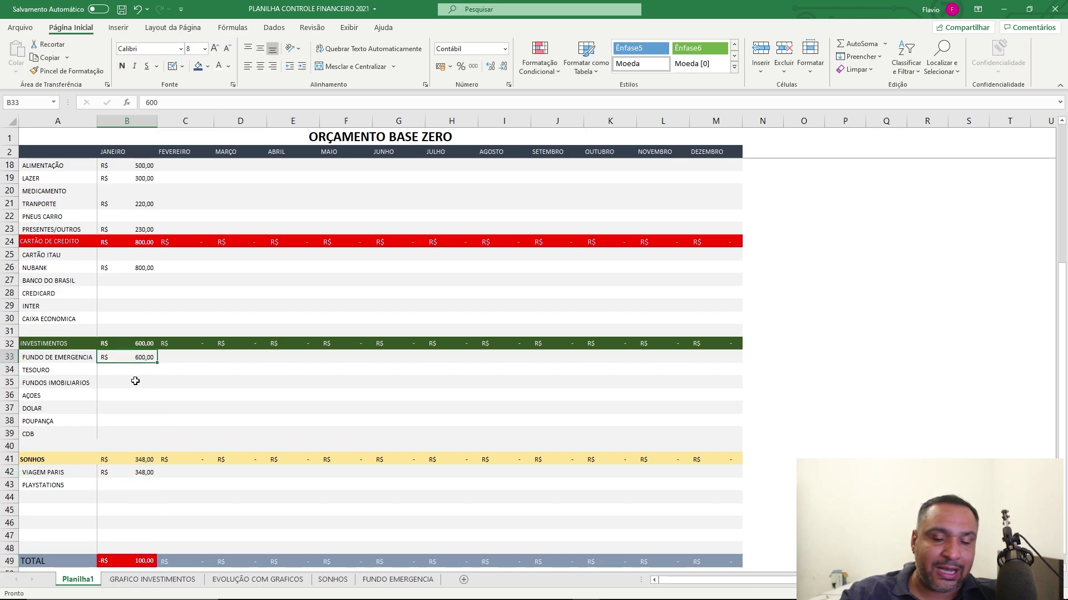
text(500)
key(Return)
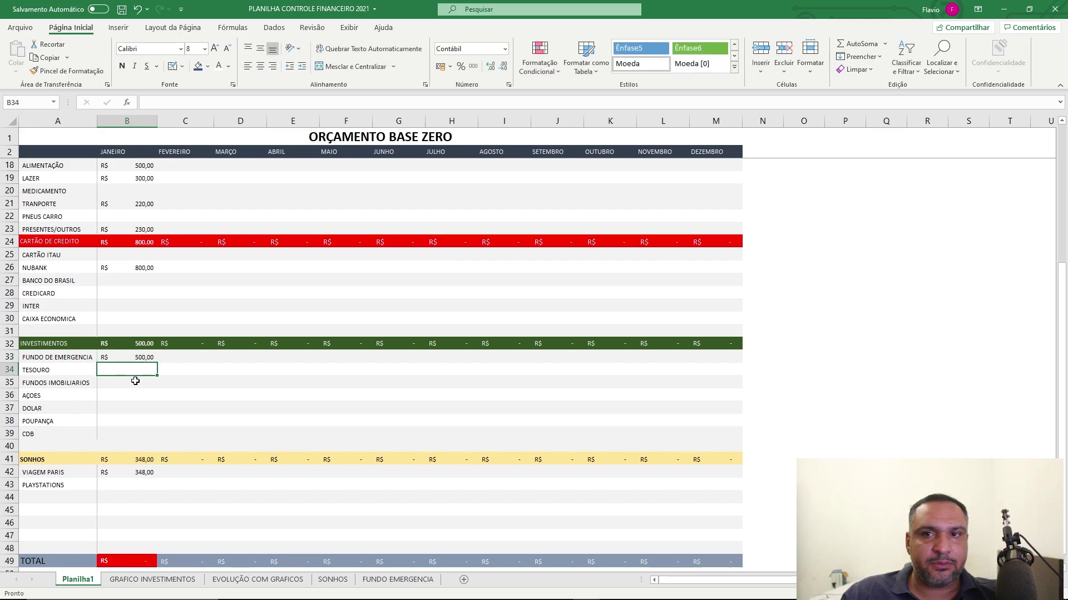
Open the conditional formatting rules manager for the January TOTAL cell and select its existing rule
click(136, 358)
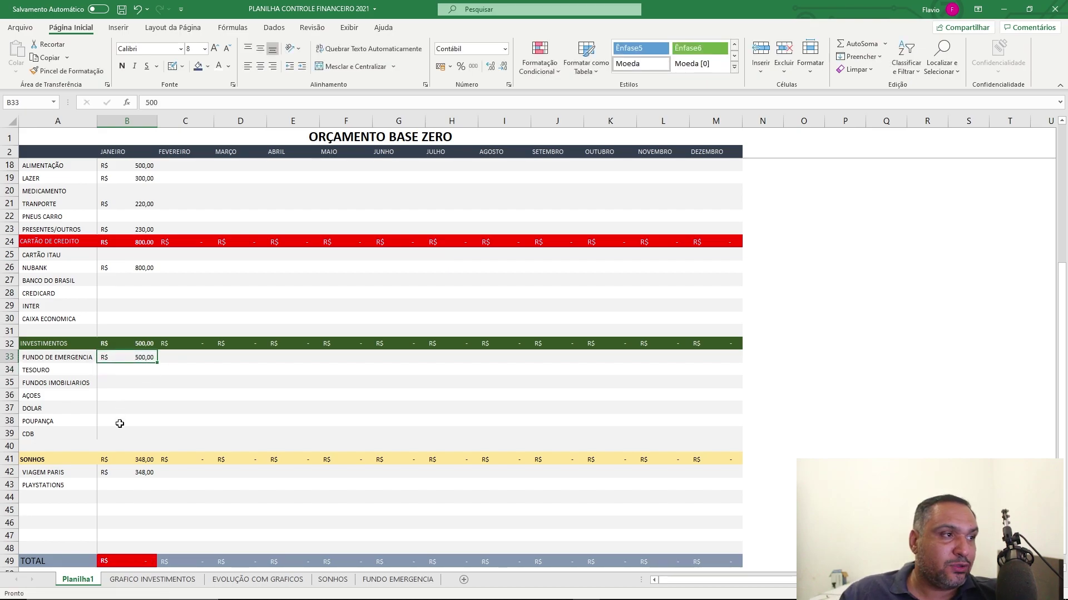
click(123, 561)
scroll(131, 547, down, 2)
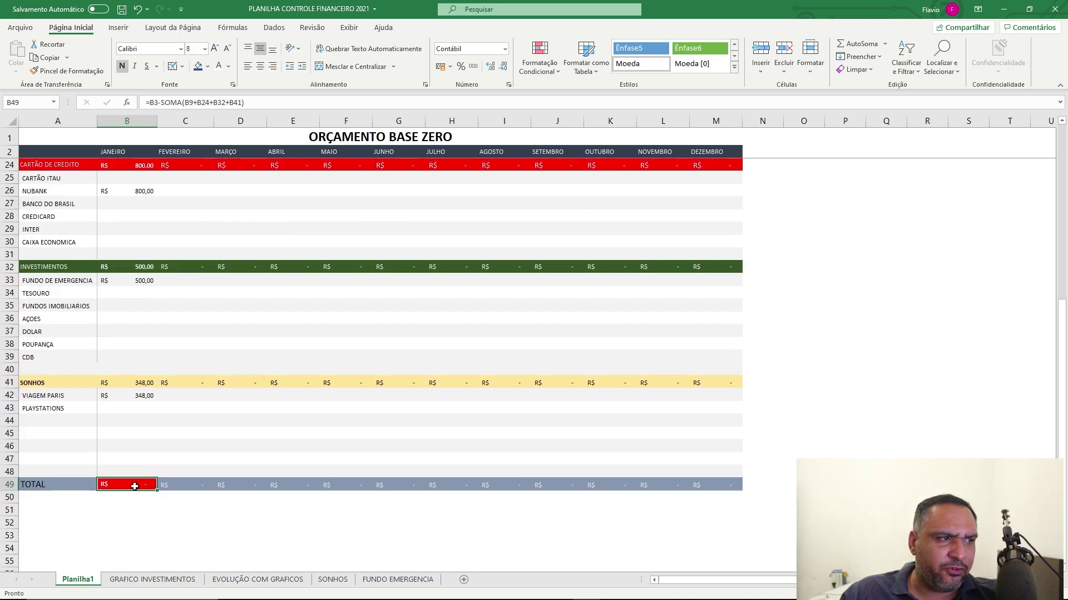
click(543, 68)
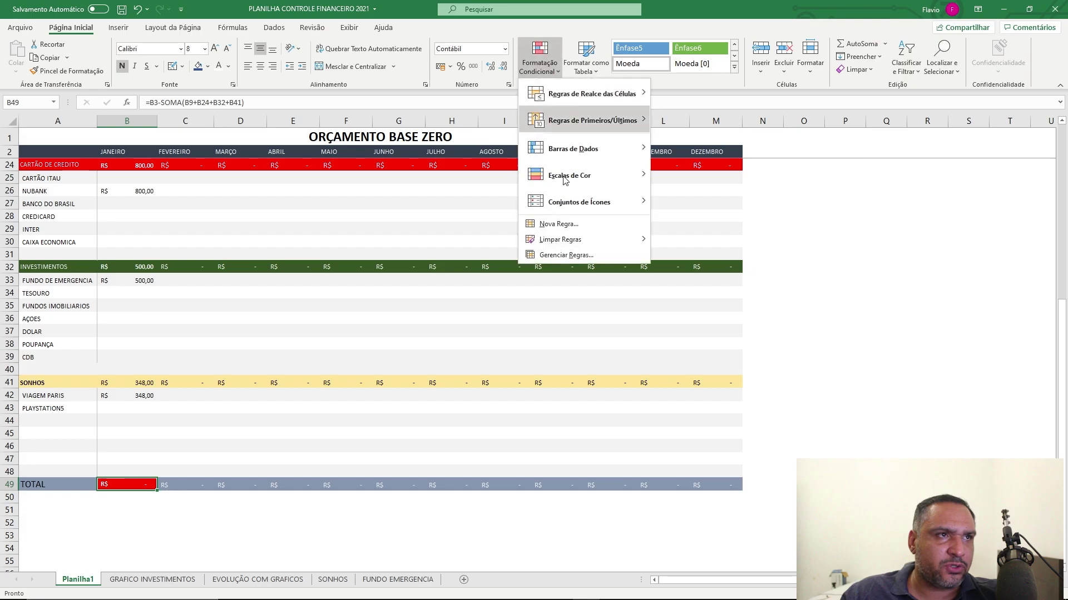
click(579, 256)
click(896, 340)
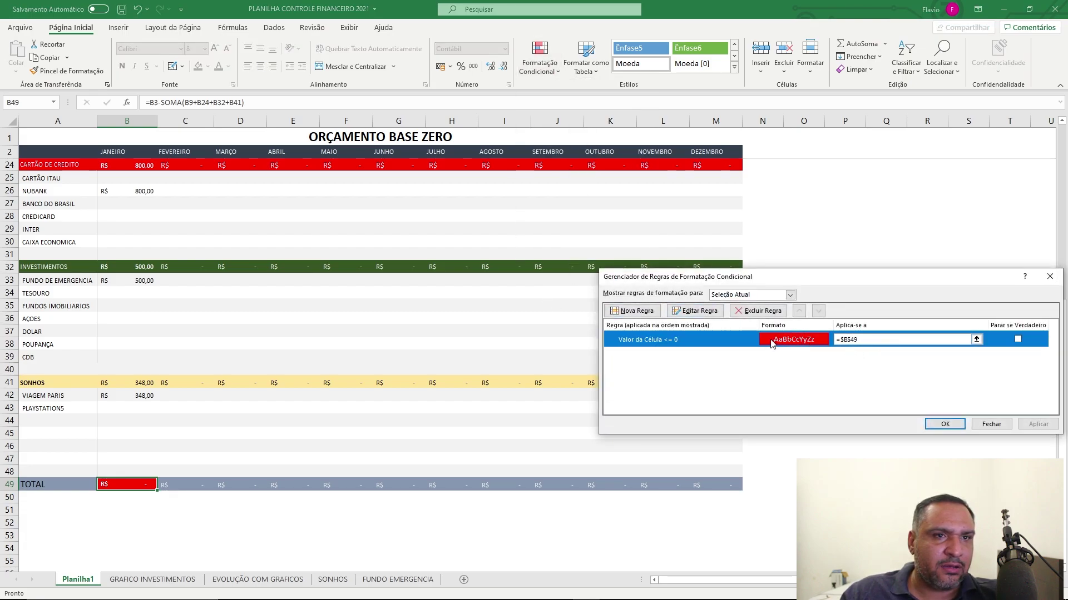
double_click(771, 343)
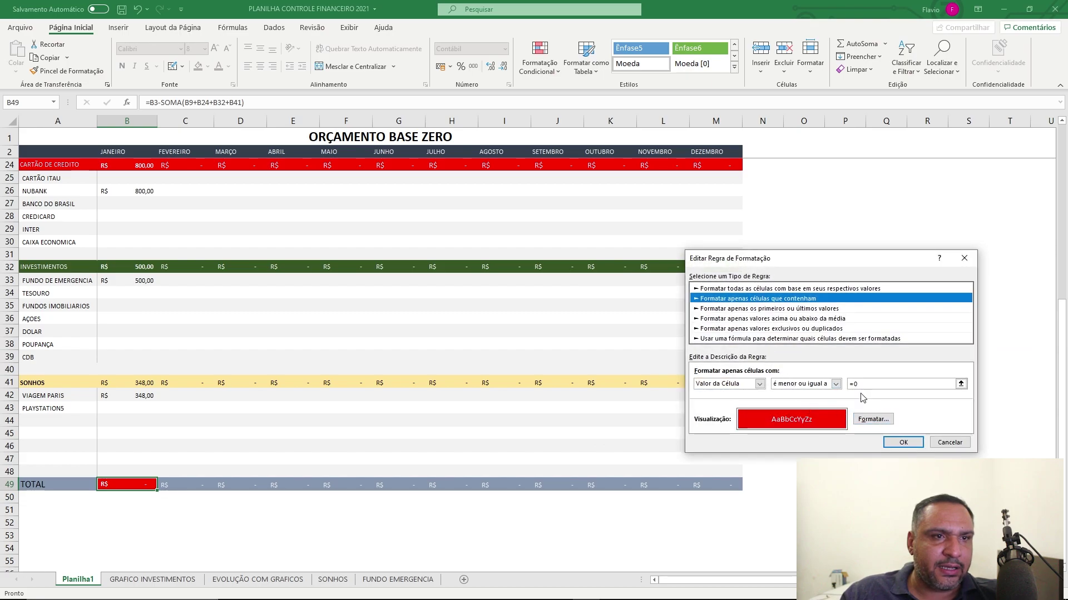
click(872, 419)
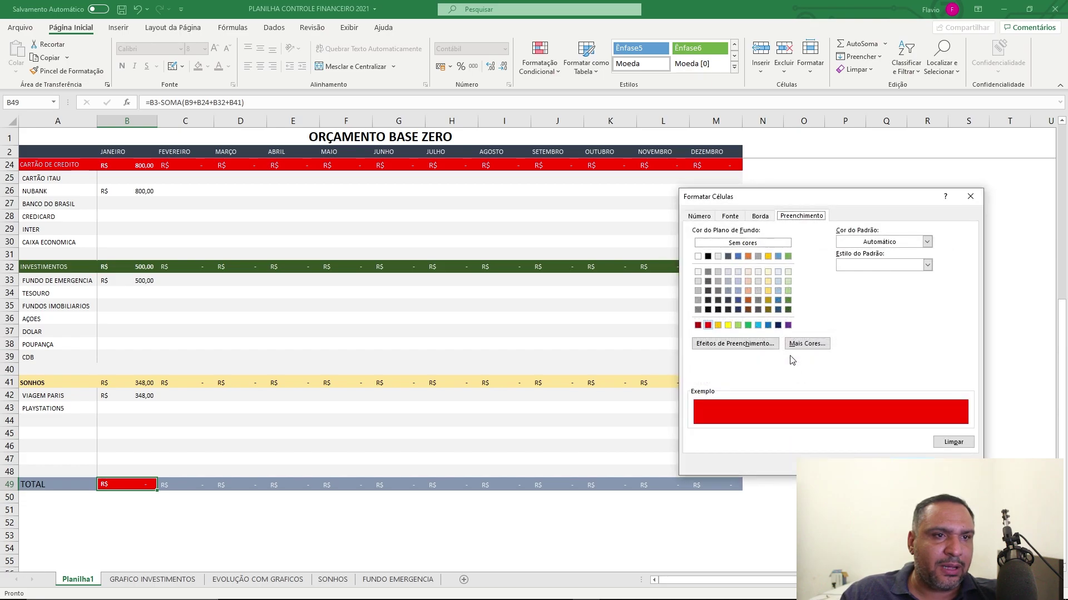
drag(766, 202, 578, 190)
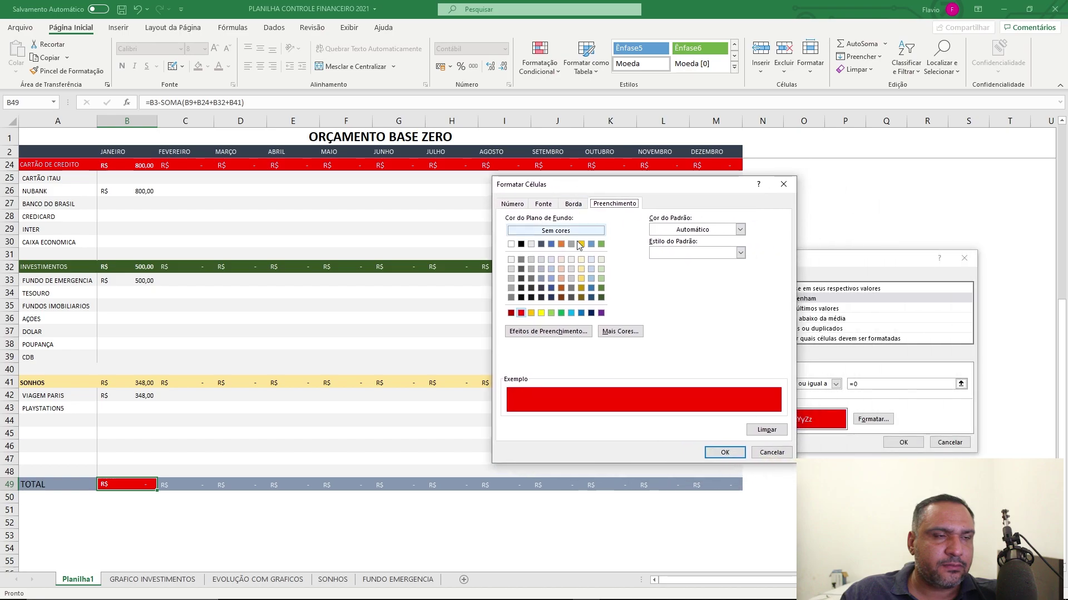
click(783, 184)
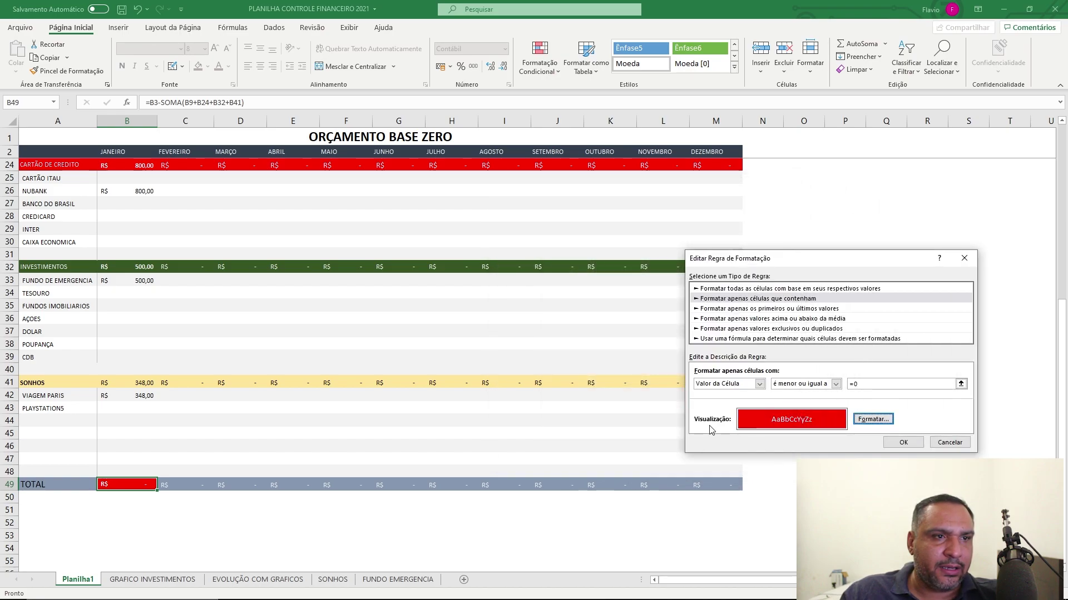
click(949, 442)
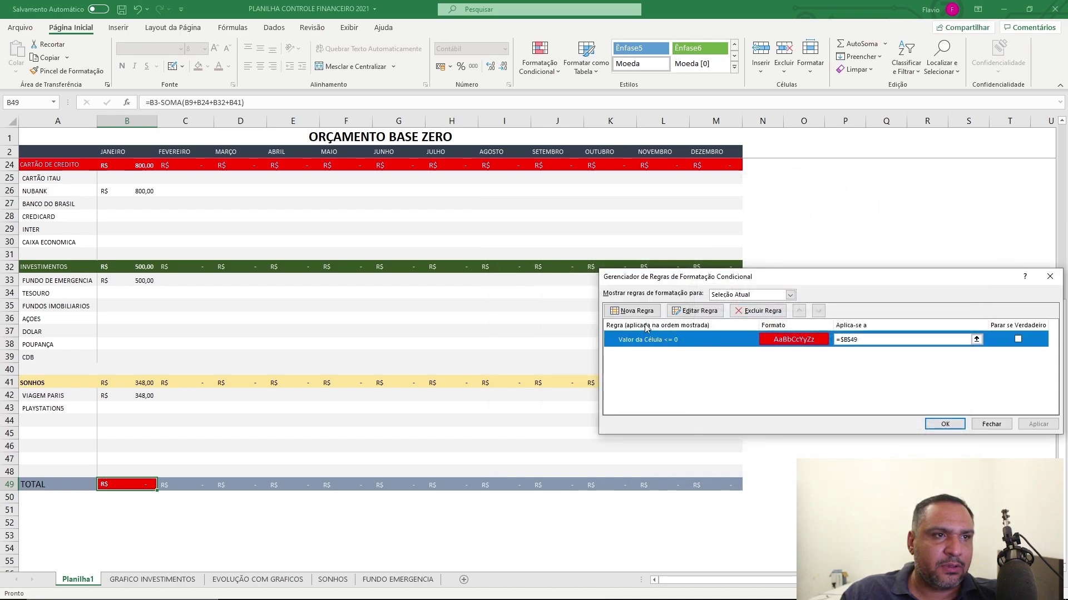
Start a new conditional formatting rule for the January TOTAL that formats only cells whose value is equal to 0
click(645, 311)
click(752, 316)
click(755, 327)
click(761, 317)
click(765, 307)
click(767, 296)
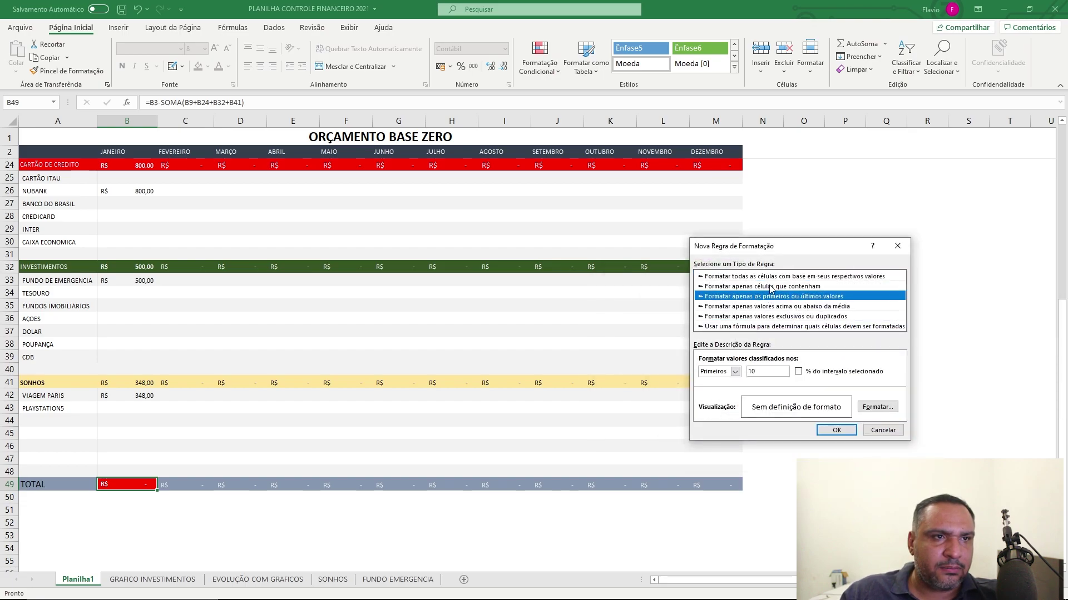
click(771, 287)
click(810, 371)
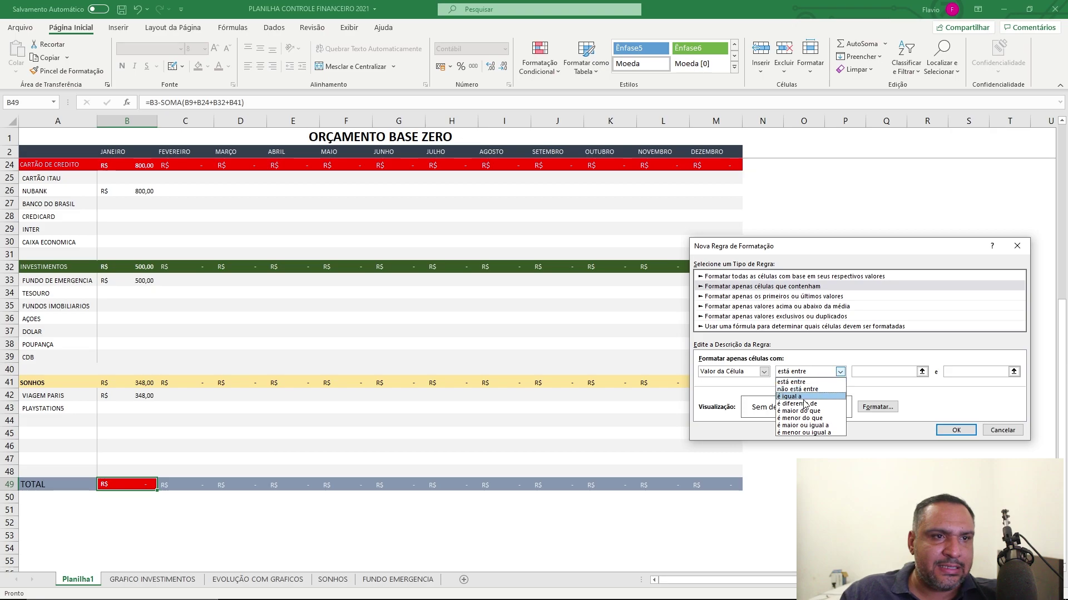
click(809, 388)
click(811, 376)
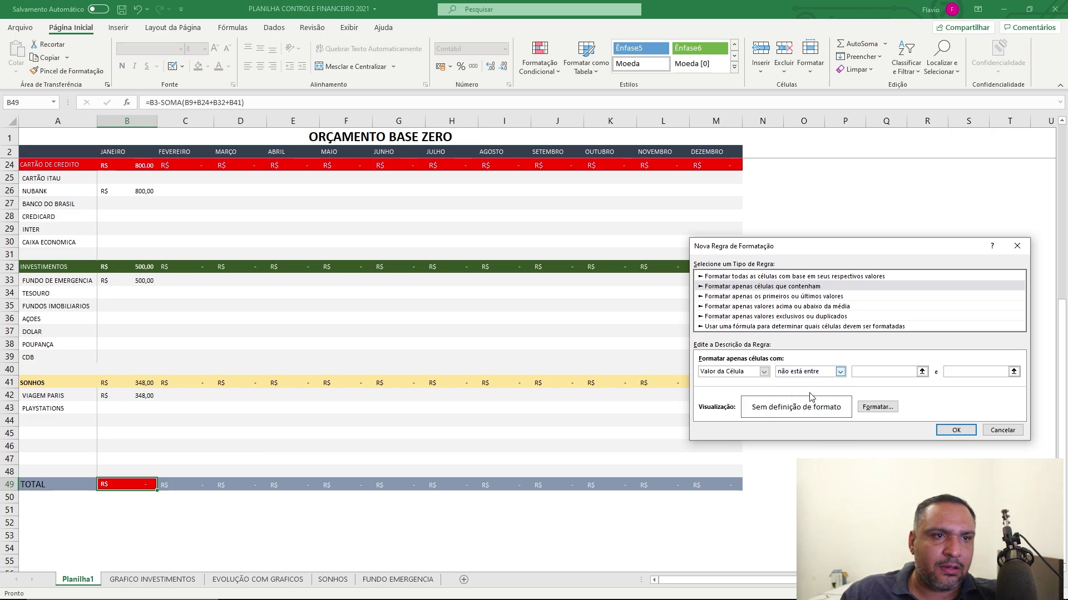
click(808, 396)
click(852, 372)
text(0)
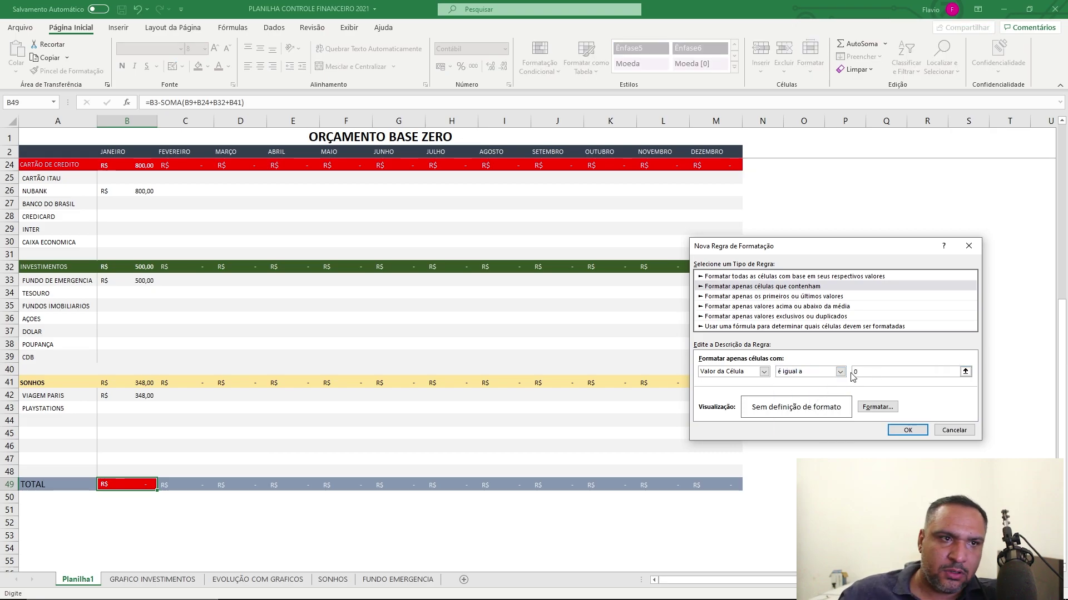
Give the new equal-to-0 rule a green background fill and add it to the January TOTAL's rules
click(876, 407)
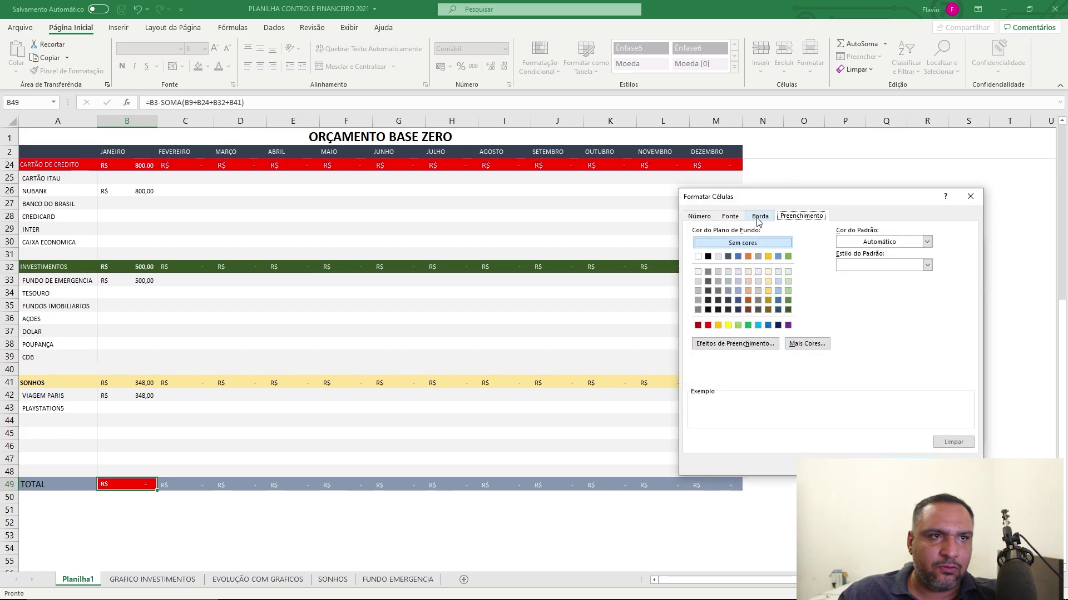
click(787, 256)
click(910, 463)
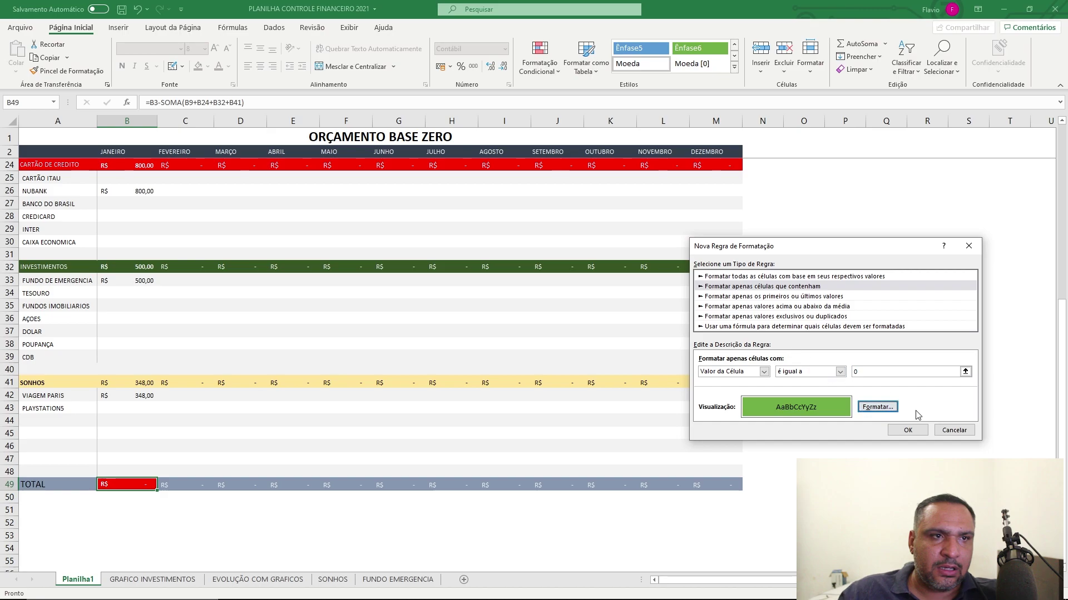
click(908, 432)
Change the red rule's condition to "é maior do que" 0 and apply the rules to the January TOTAL
double_click(691, 358)
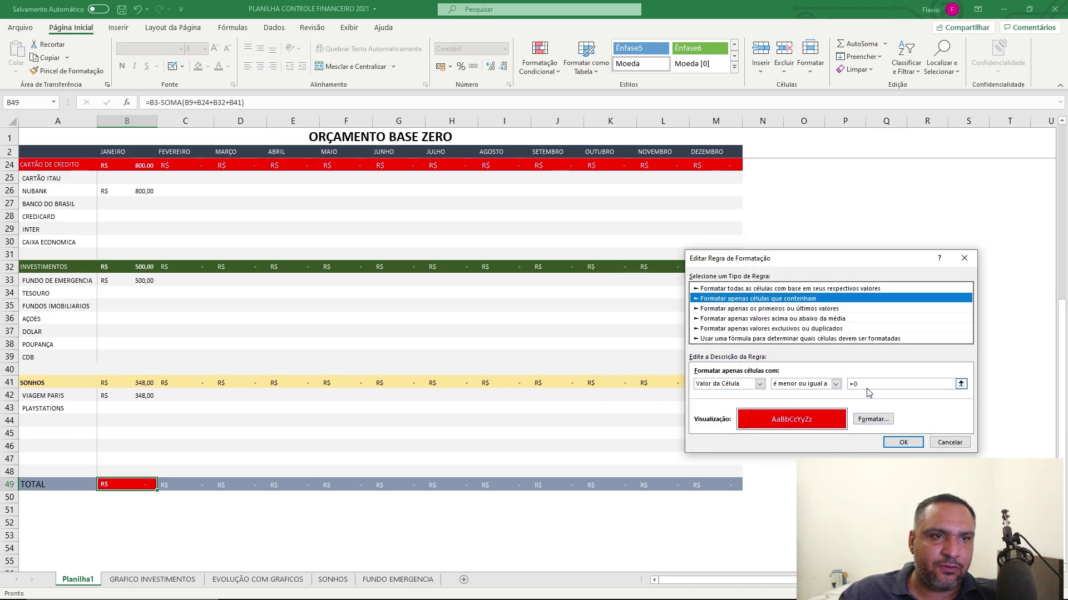
click(835, 384)
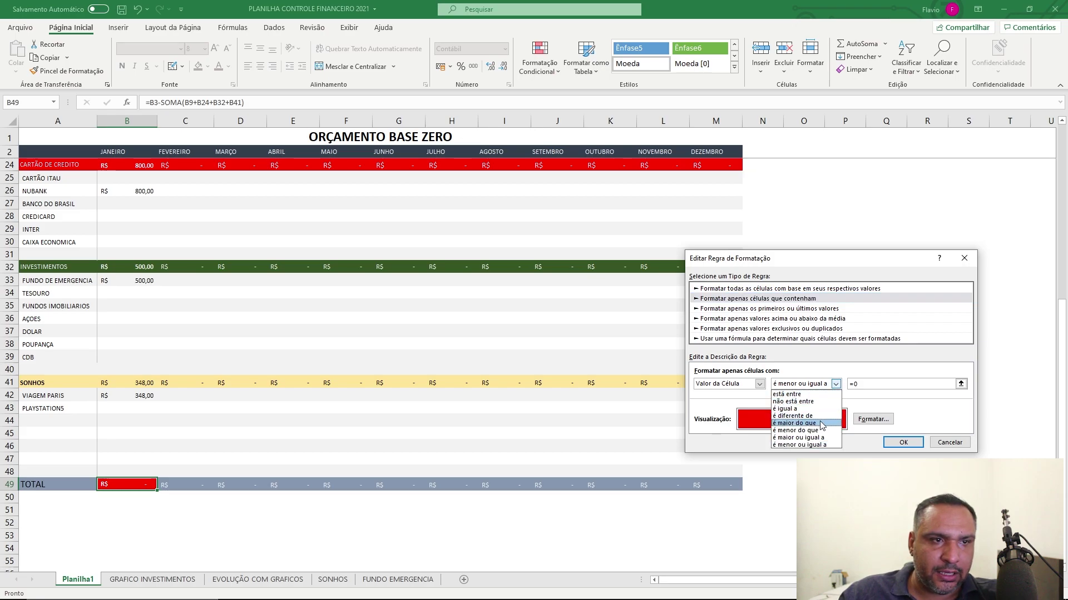
click(827, 424)
click(903, 442)
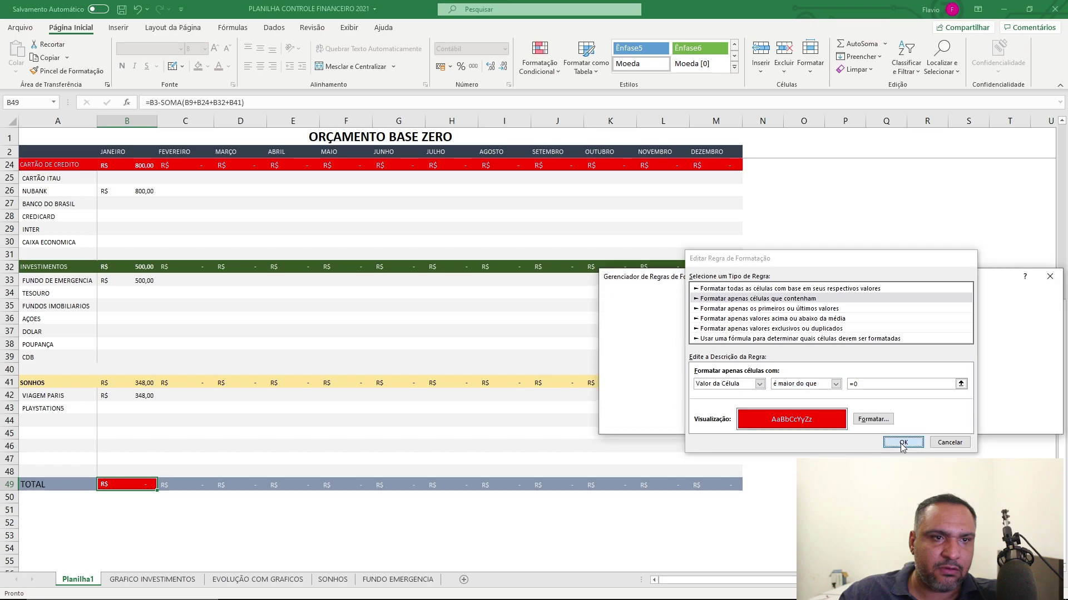
click(1038, 424)
click(944, 424)
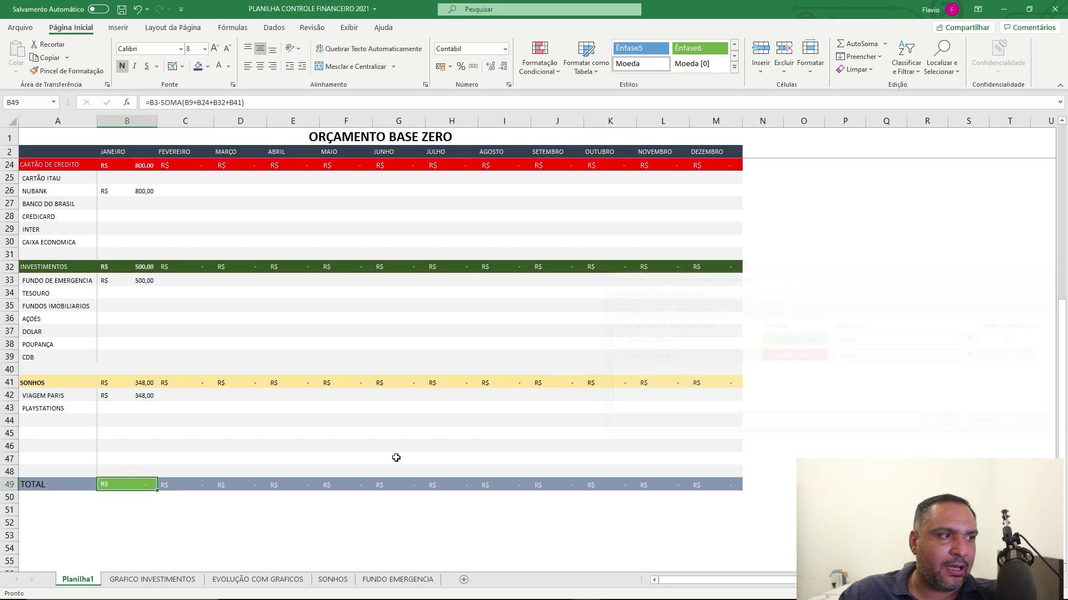
Fill the January TOTAL's formula and conditional formatting across the TOTAL row through DEZEMBRO
drag(292, 535, 243, 532)
click(147, 487)
drag(156, 490, 735, 487)
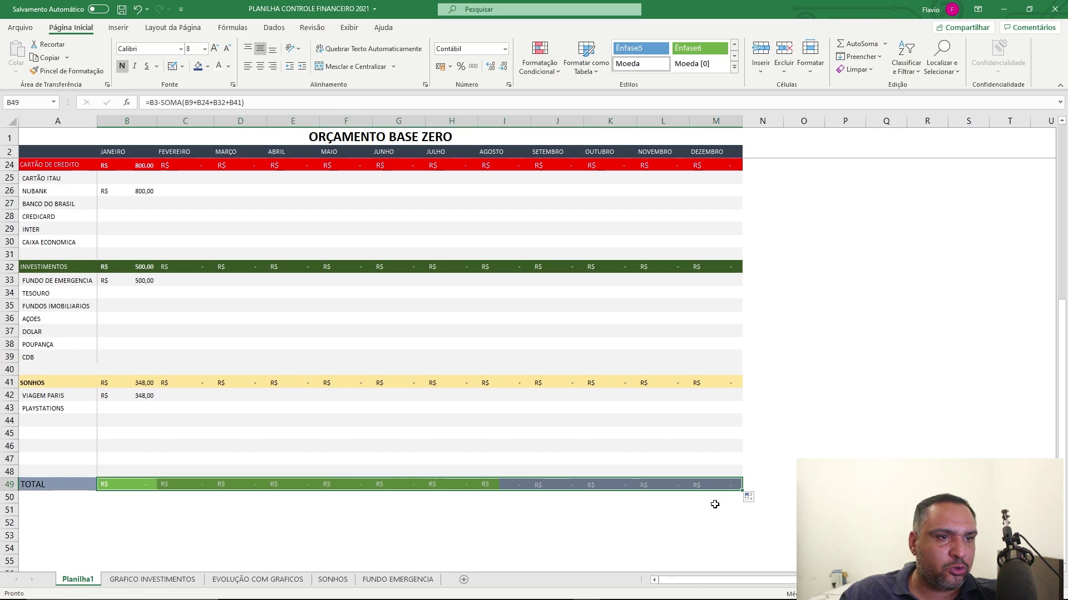
drag(604, 509, 556, 509)
click(139, 488)
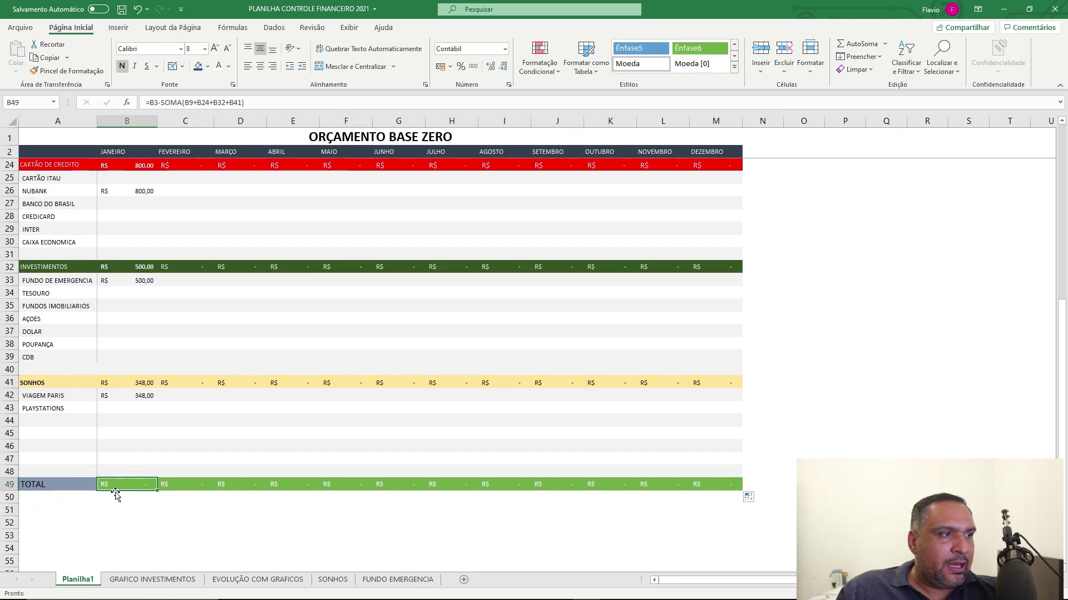
Review January's income, expense, investment and dream entries together with the TOTAL row
scroll(104, 441, up, 7)
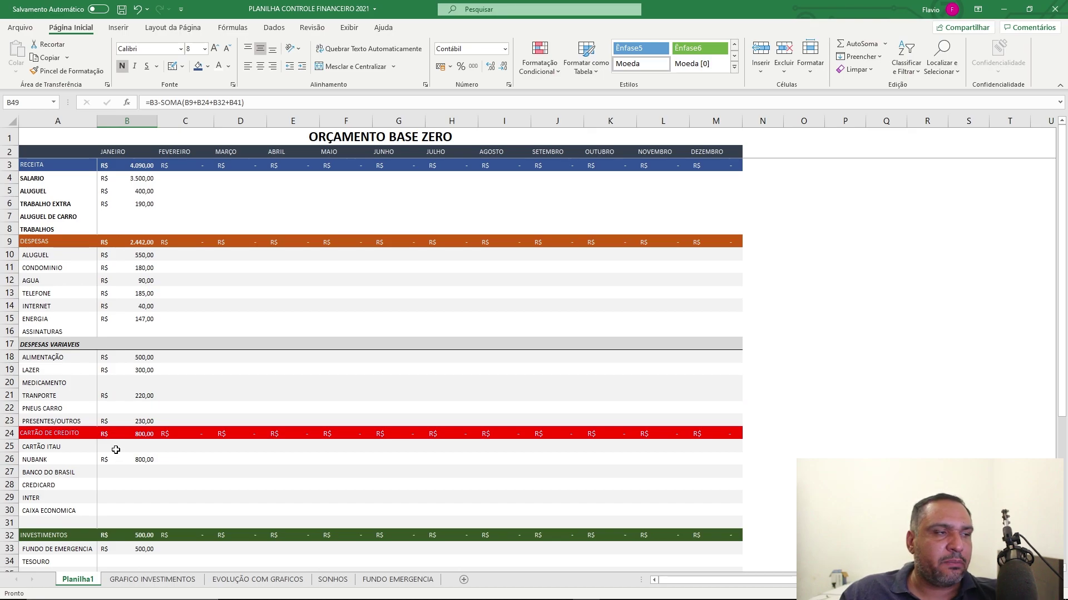
scroll(116, 450, down, 5)
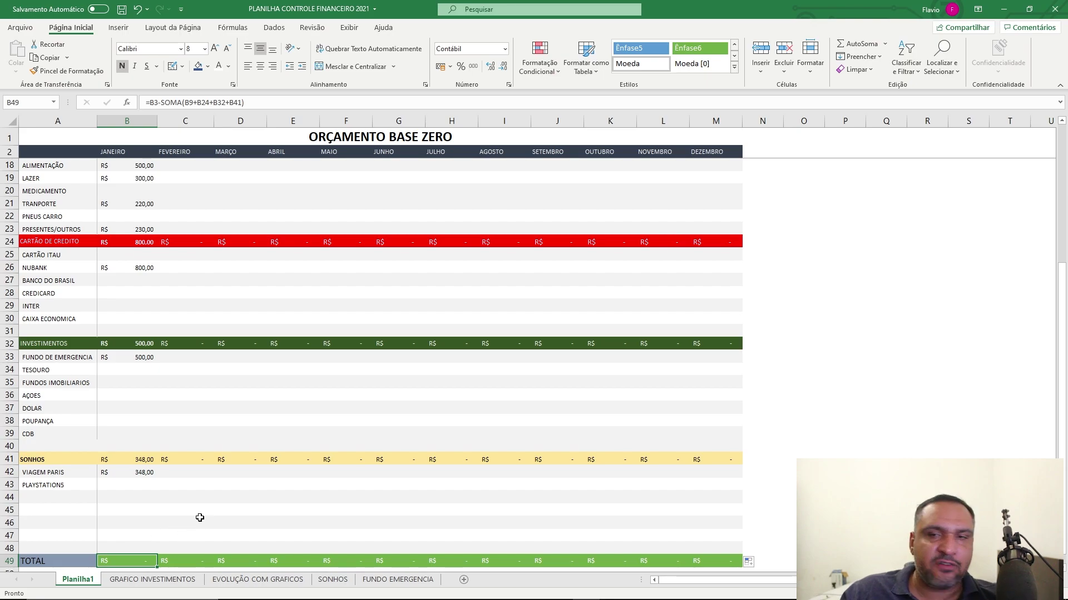
scroll(134, 487, down, 2)
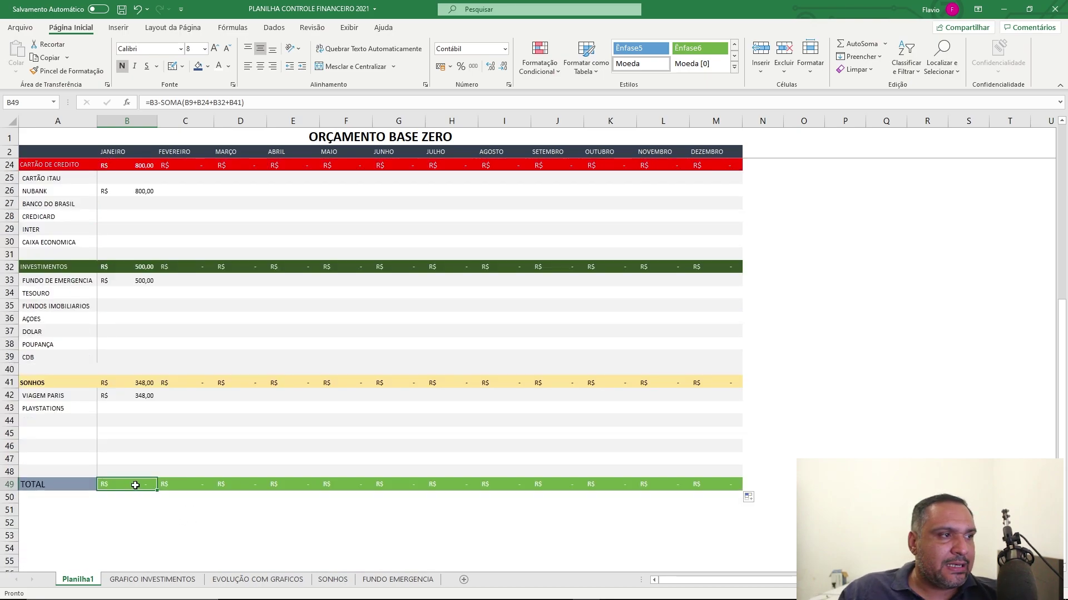
click(136, 408)
click(131, 481)
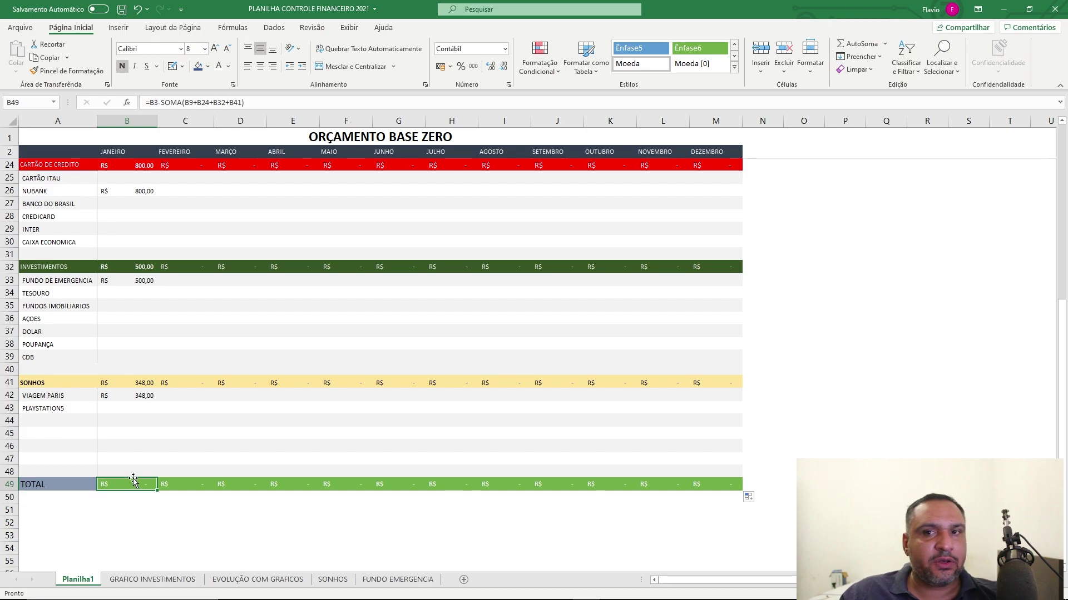
scroll(133, 477, up, 7)
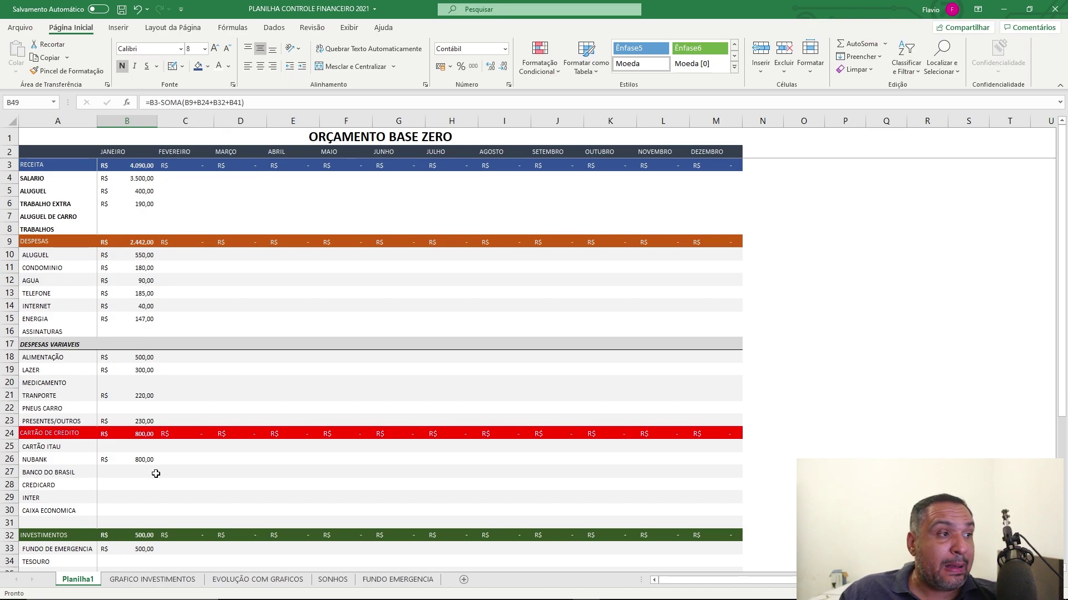
click(145, 281)
click(145, 254)
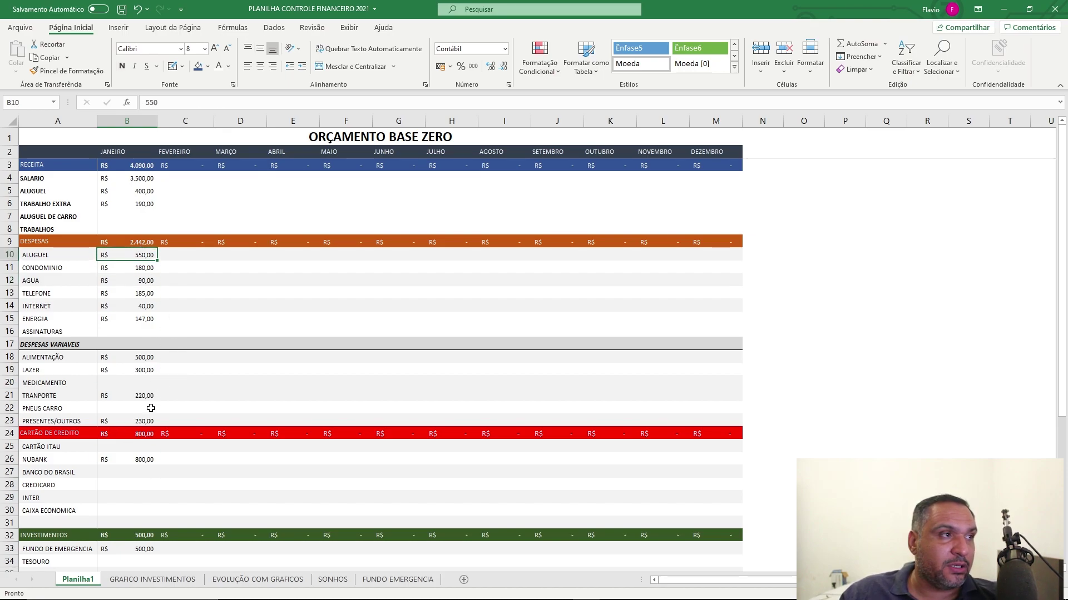
scroll(152, 404, down, 5)
click(149, 513)
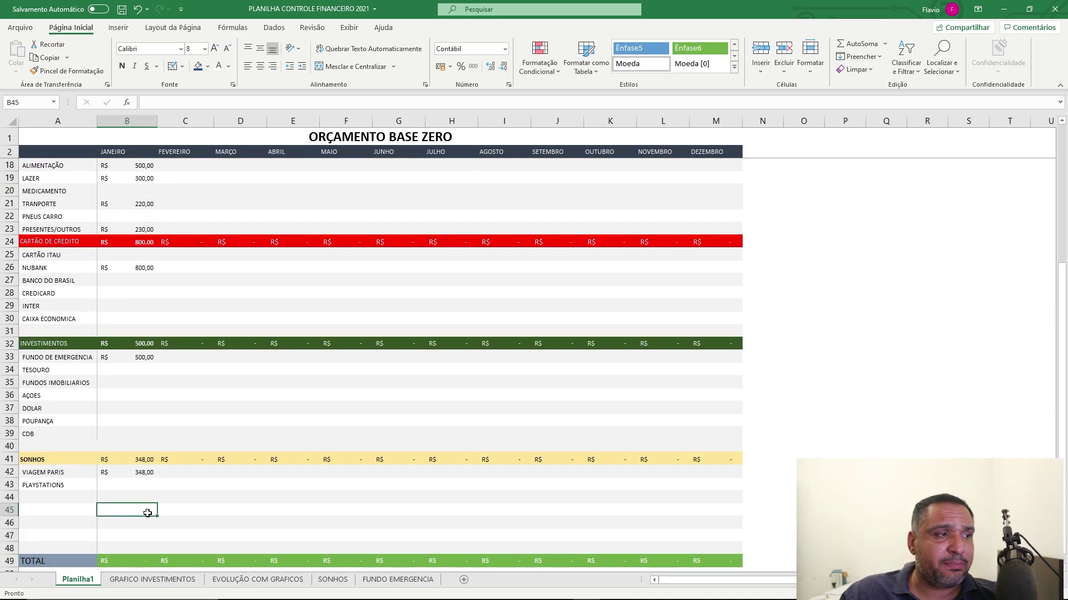
scroll(114, 500, up, 5)
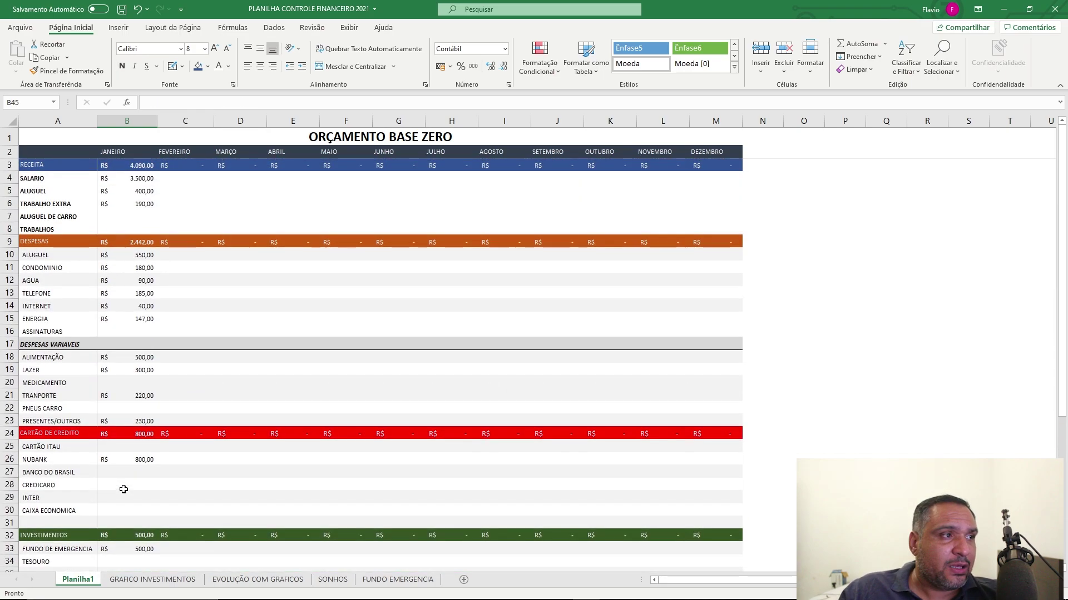
Set the January amount for LAZER to 400 and check the January TOTAL
click(134, 375)
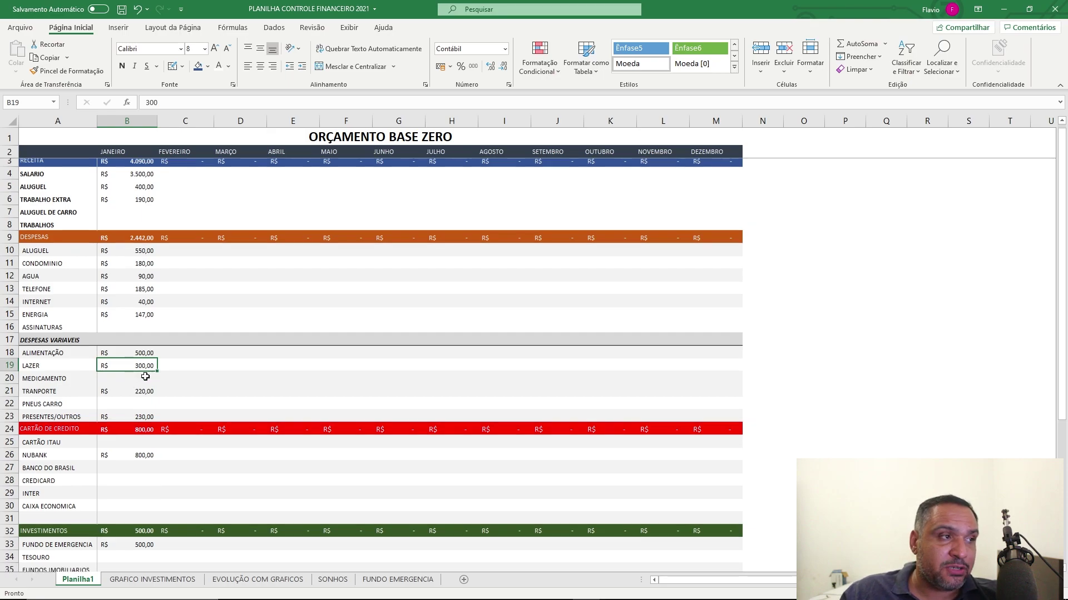
text(4)
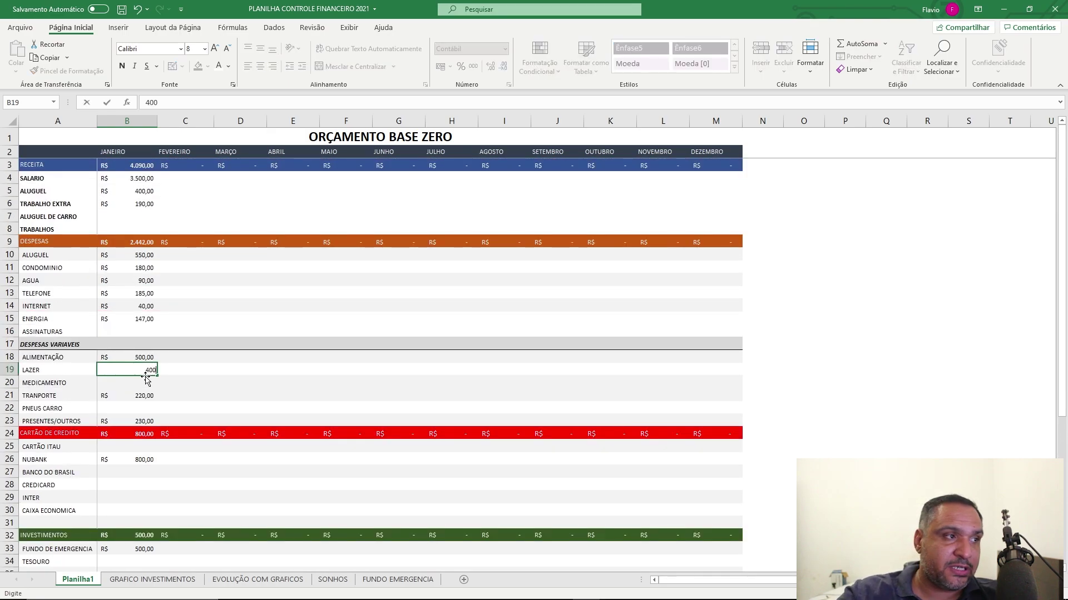
key(Return)
scroll(147, 376, down, 7)
click(143, 484)
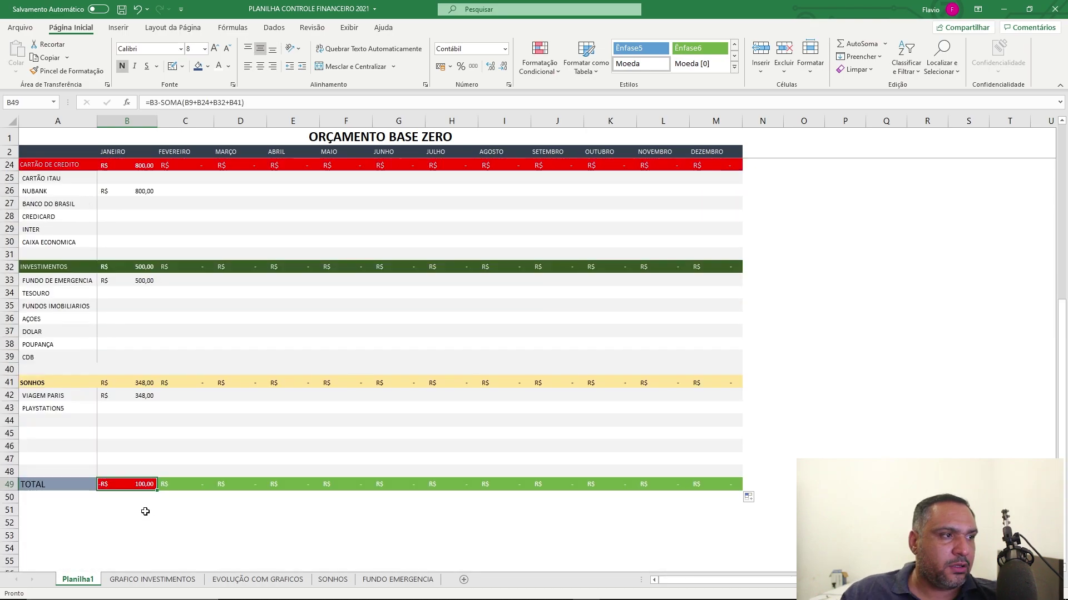
Set the January amount for VIAGEM PARIS in the SONHOS section to 248 and check the January TOTAL
scroll(140, 400, up, 3)
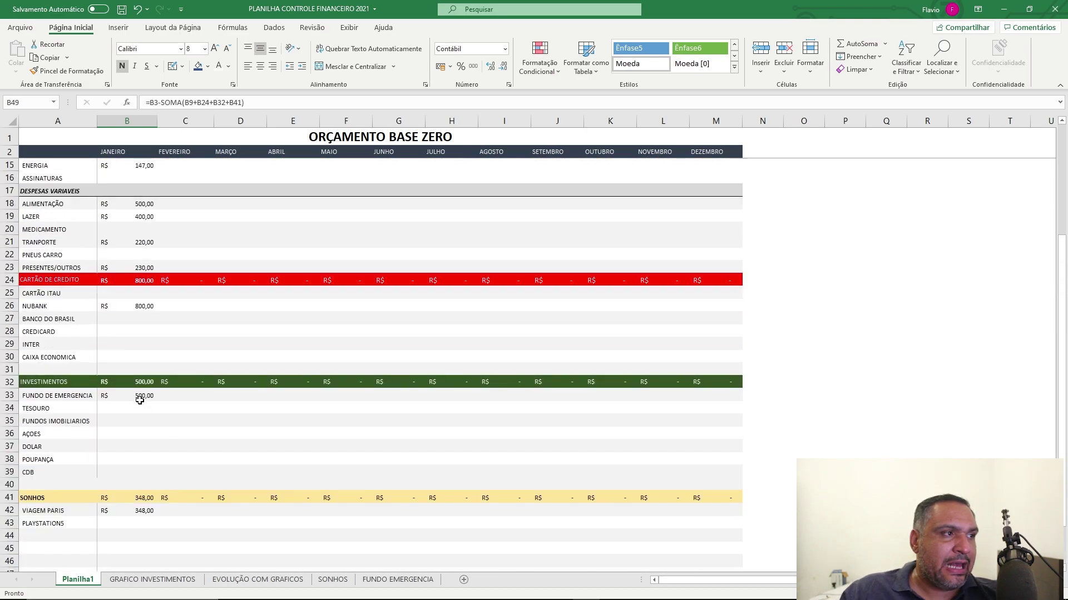
click(132, 510)
text(248)
key(Return)
scroll(156, 504, down, 4)
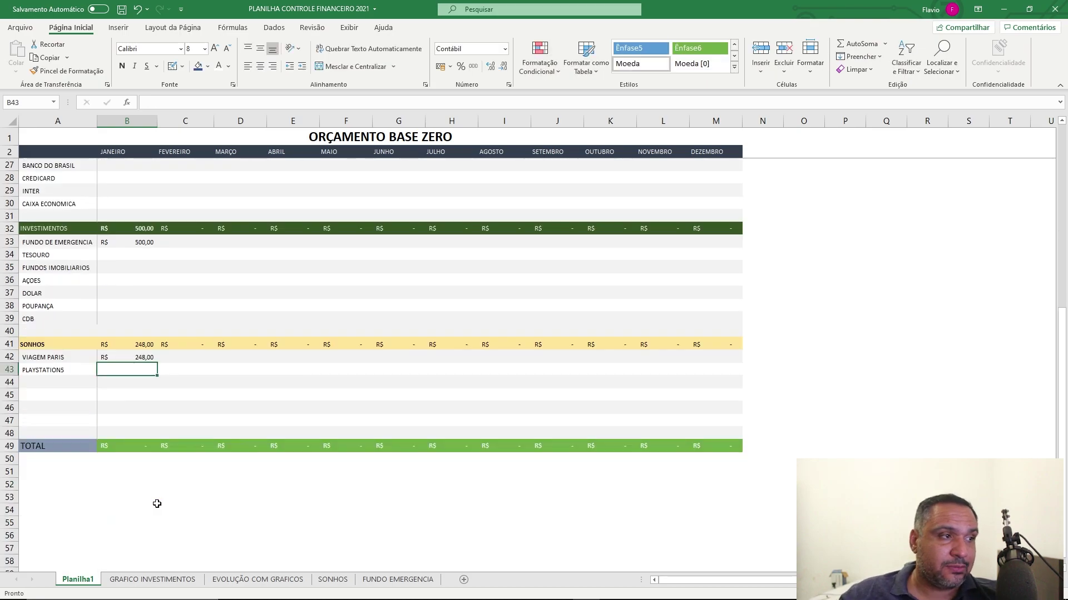
click(153, 446)
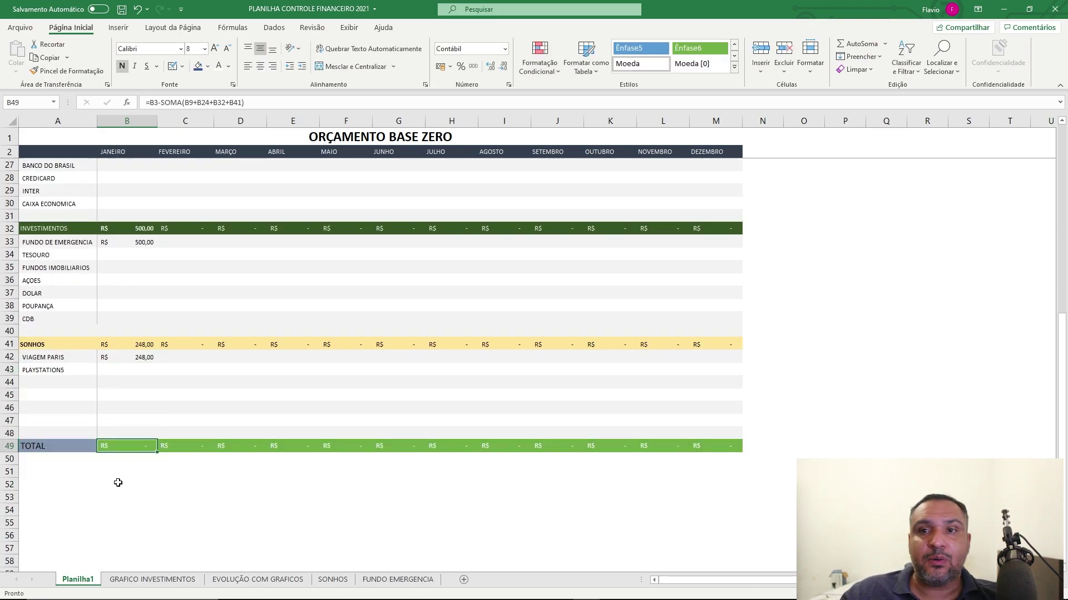
Review January's income, expense, credit card and investment entries in the ORÇAMENTO BASE ZERO sheet
scroll(118, 483, up, 8)
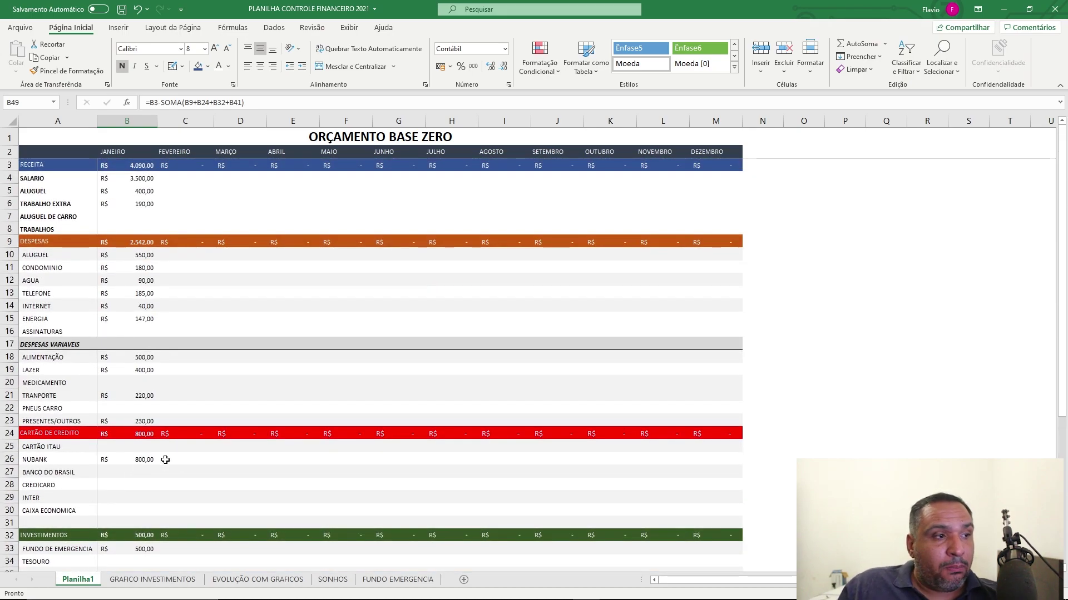
scroll(143, 513, down, 3)
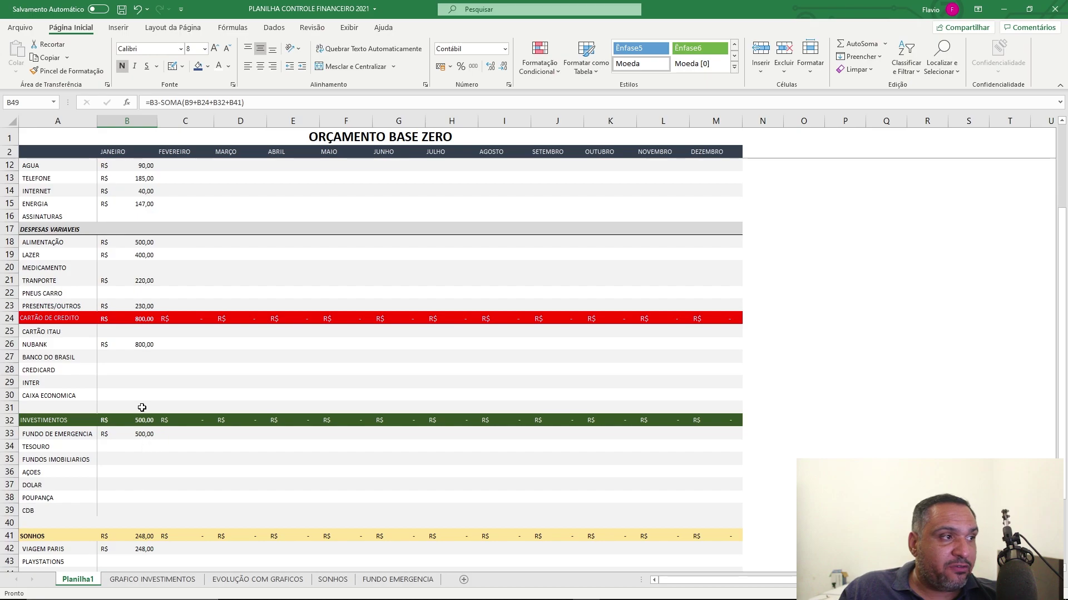
click(139, 433)
scroll(136, 464, down, 1)
drag(131, 400, 138, 467)
click(132, 412)
click(132, 421)
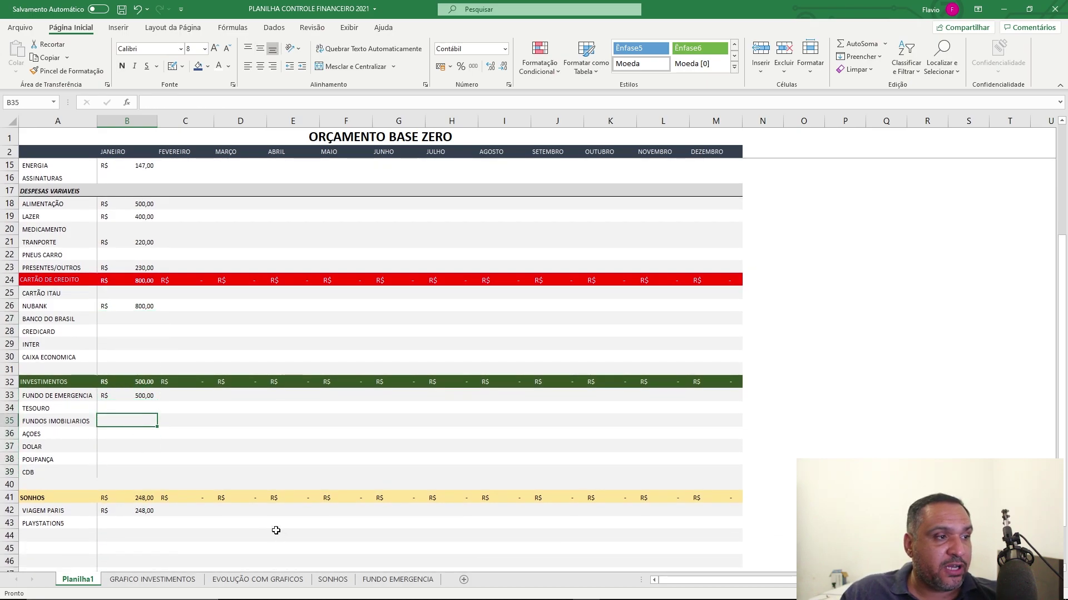
scroll(278, 534, down, 2)
Look through the chart and SONHOS sheets, and inspect FUNDO DE EMERGENCIA's invested value and percentage in GRAFICO INVESTIMENTOS
click(257, 579)
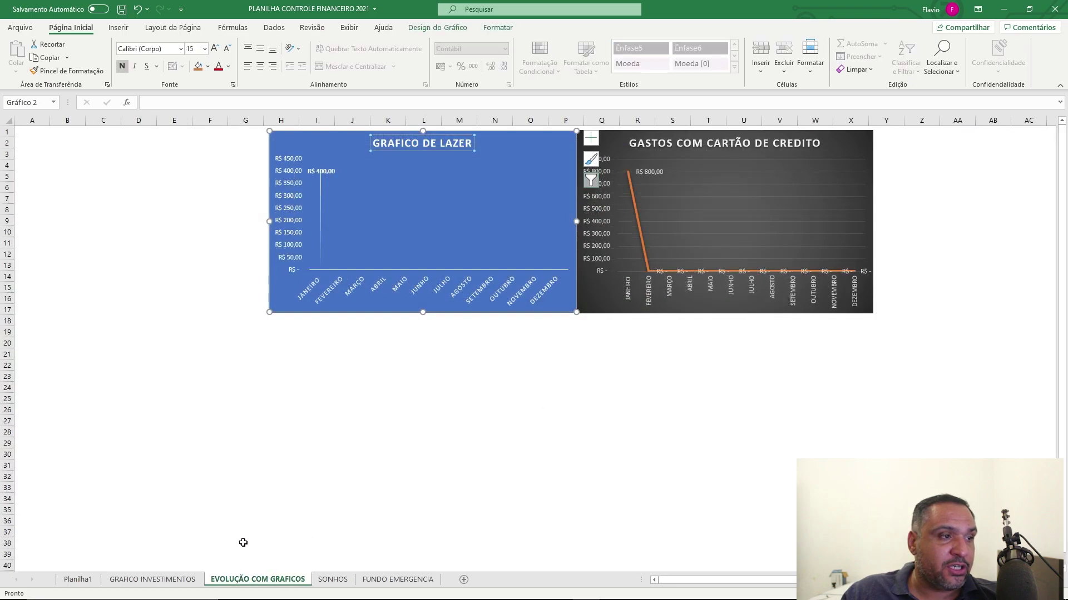
click(398, 580)
click(334, 579)
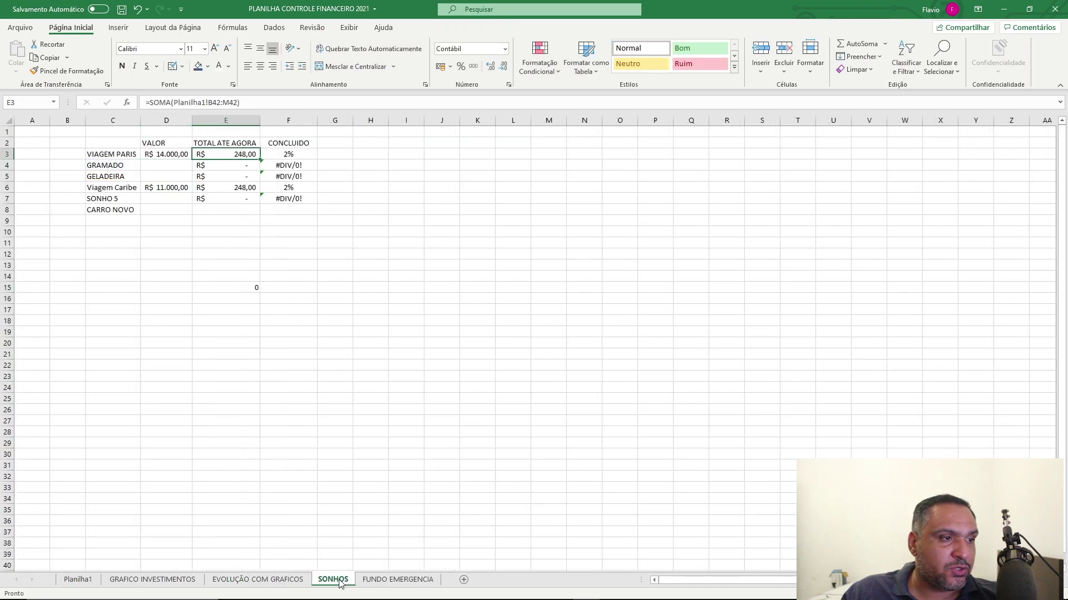
click(152, 579)
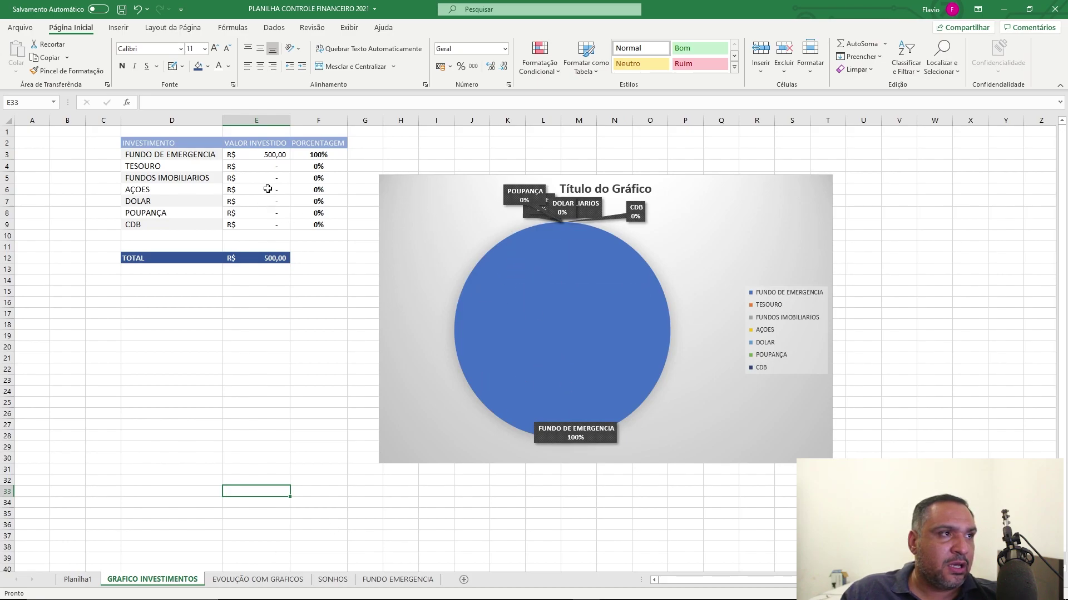
click(270, 156)
key(Right)
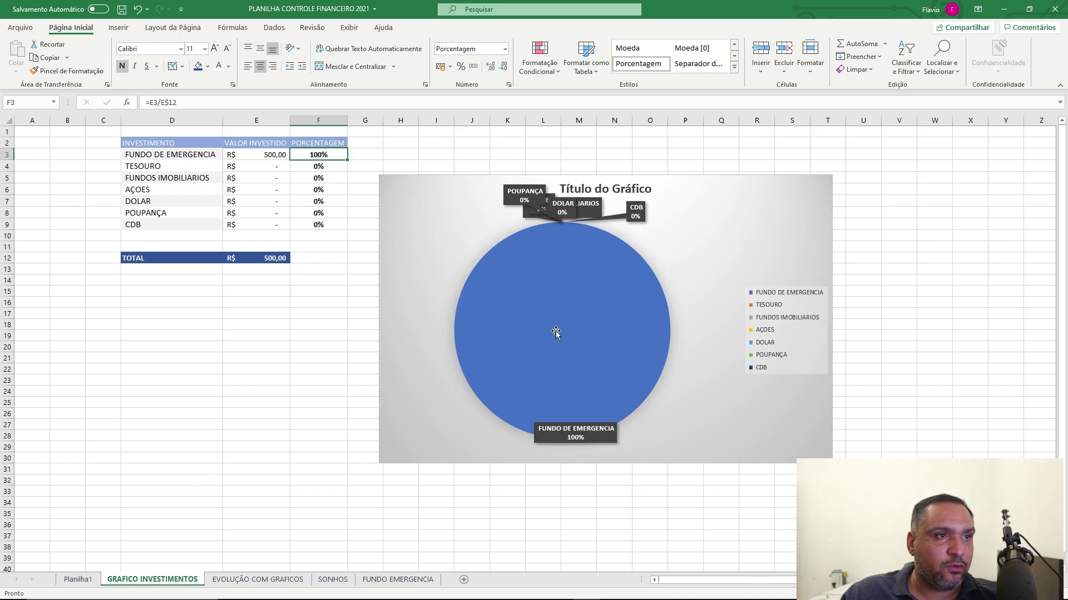
On Planilha1, enter January investment amounts of 600 for TESOURO and 900 for FUNDOS IMOBILIARIOS
click(85, 581)
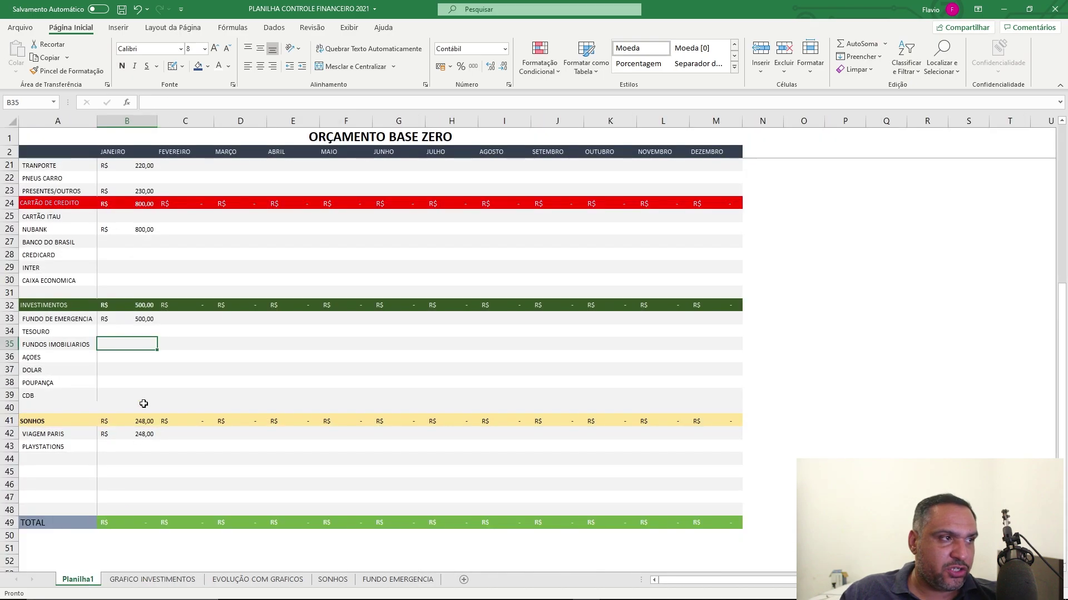
click(139, 332)
text(60)
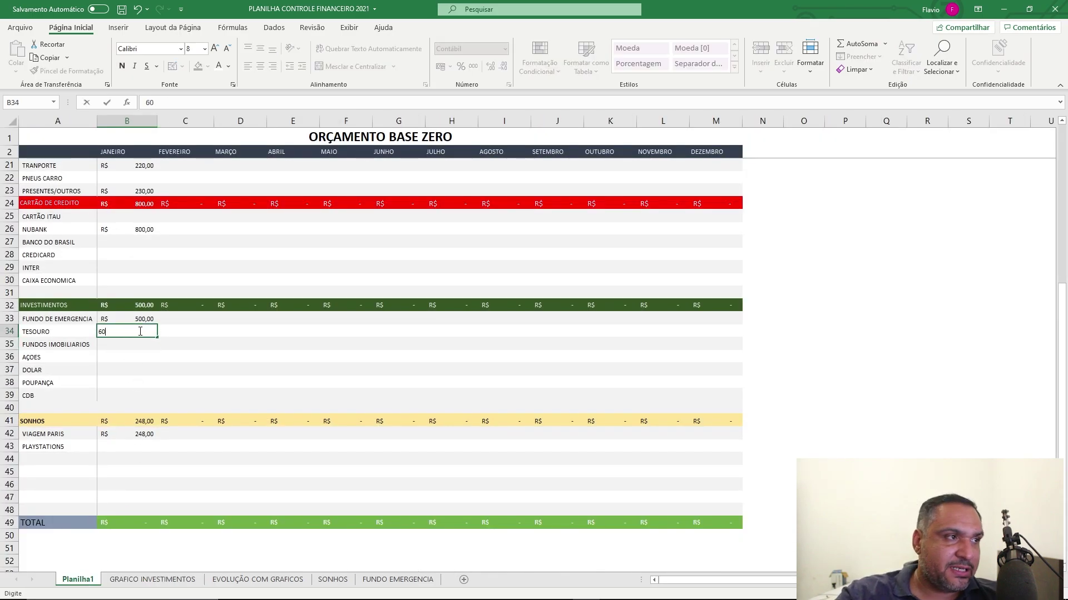
text(0)
key(Return)
text(900)
key(Return)
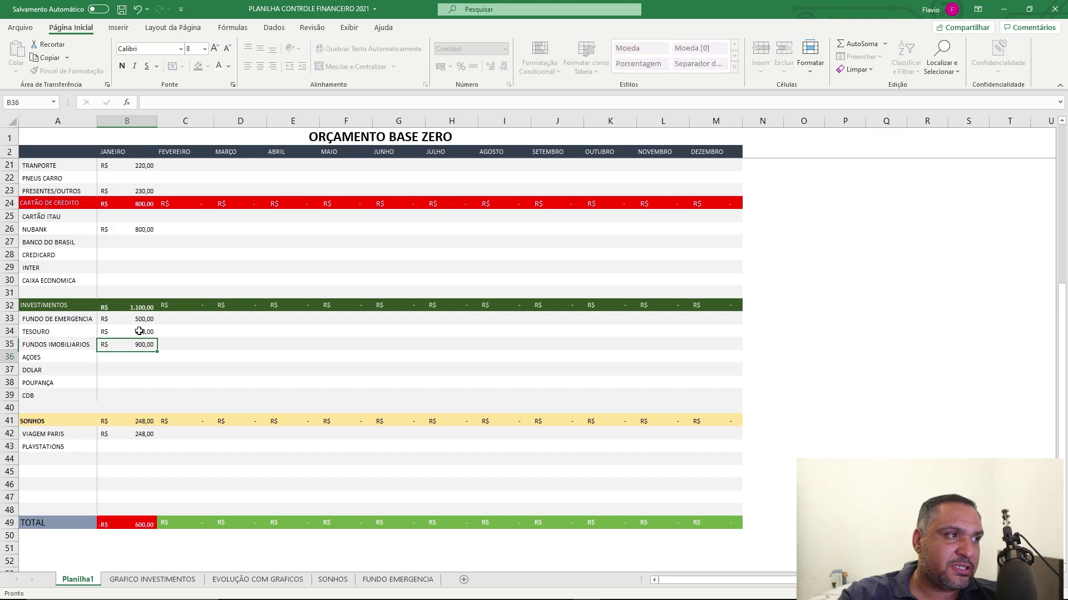
Enter January investment amounts of 900 for AÇOES, 900 for DOLAR, 100 for POUPANÇA and 500 for CDB
text(900)
key(Return)
text(900)
key(Return)
text(100)
key(Return)
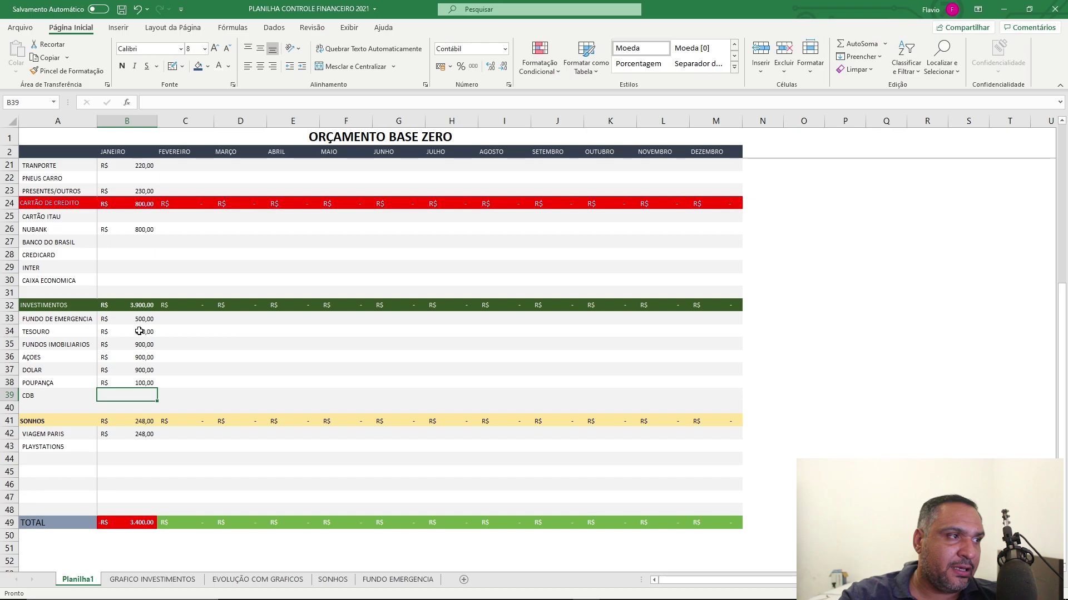
text(500)
key(Return)
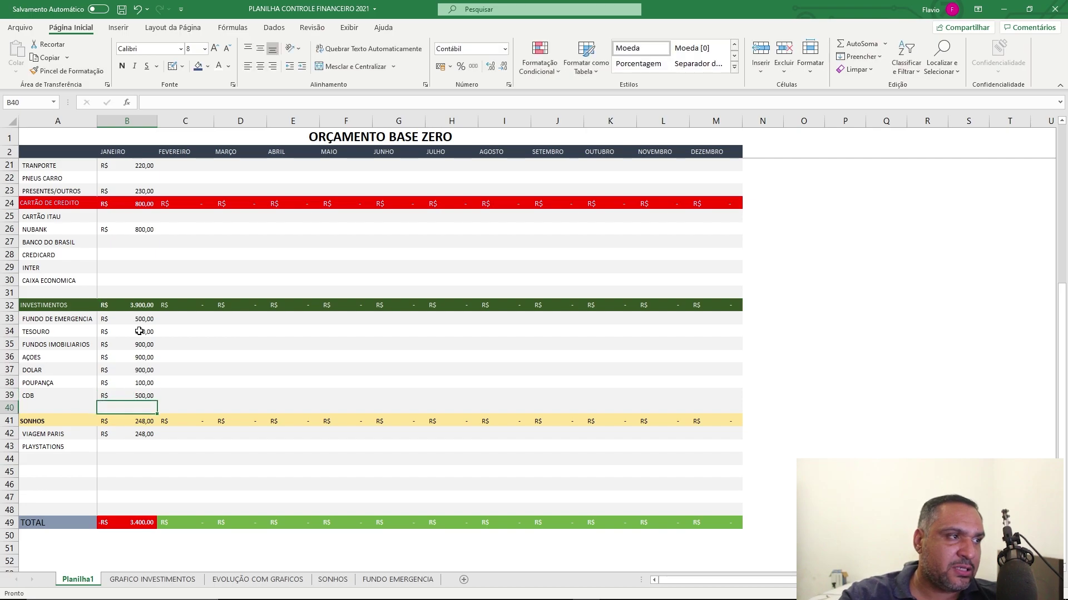
Examine the invested values, percentages and pie chart in the GRAFICO INVESTIMENTOS sheet
click(145, 580)
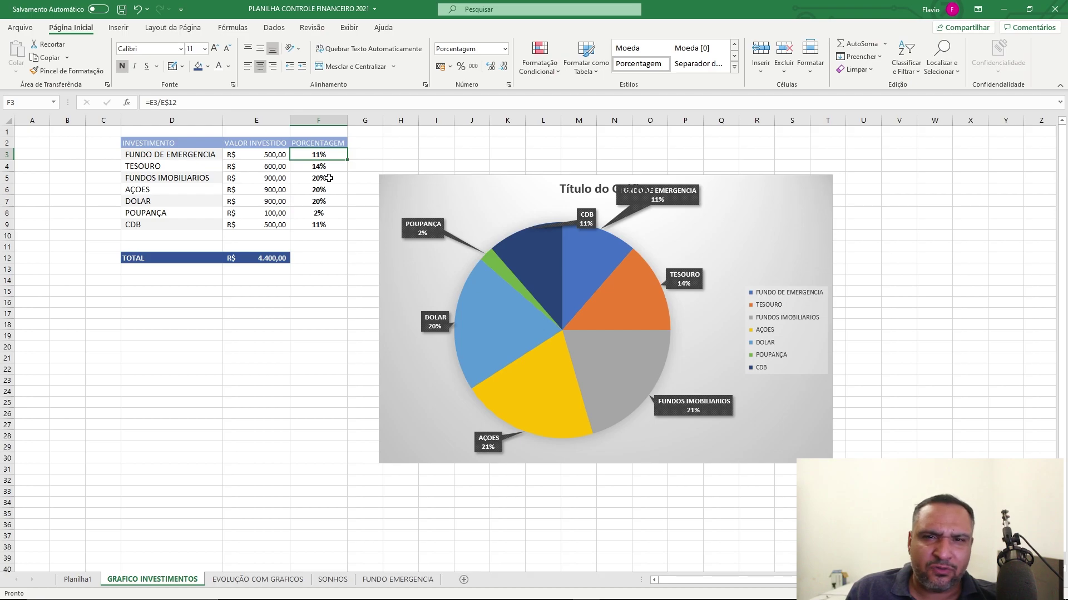
click(273, 213)
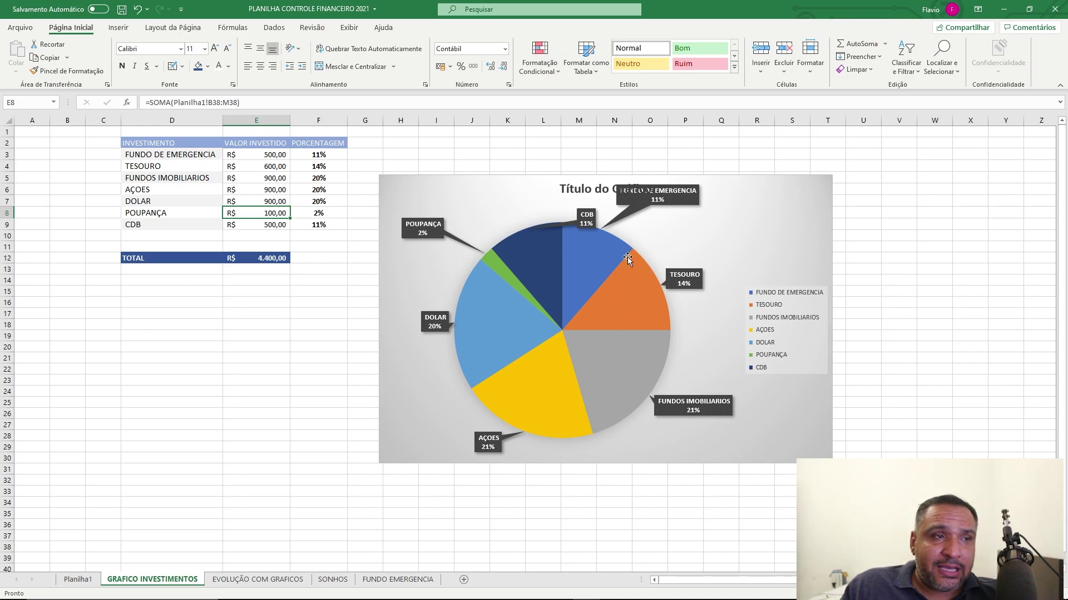
mouse_move(516, 356)
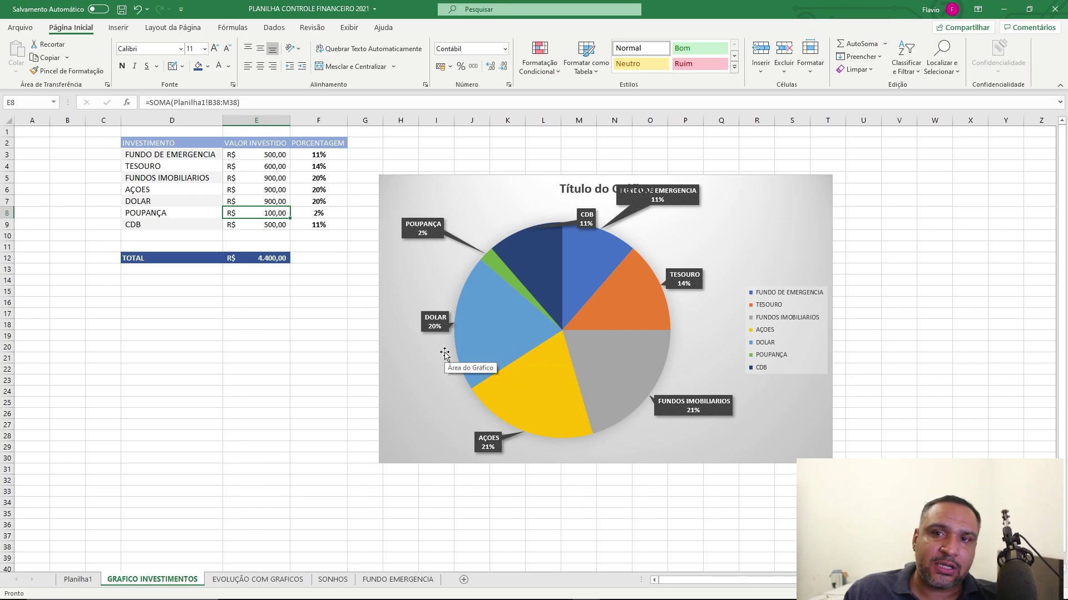
click(211, 155)
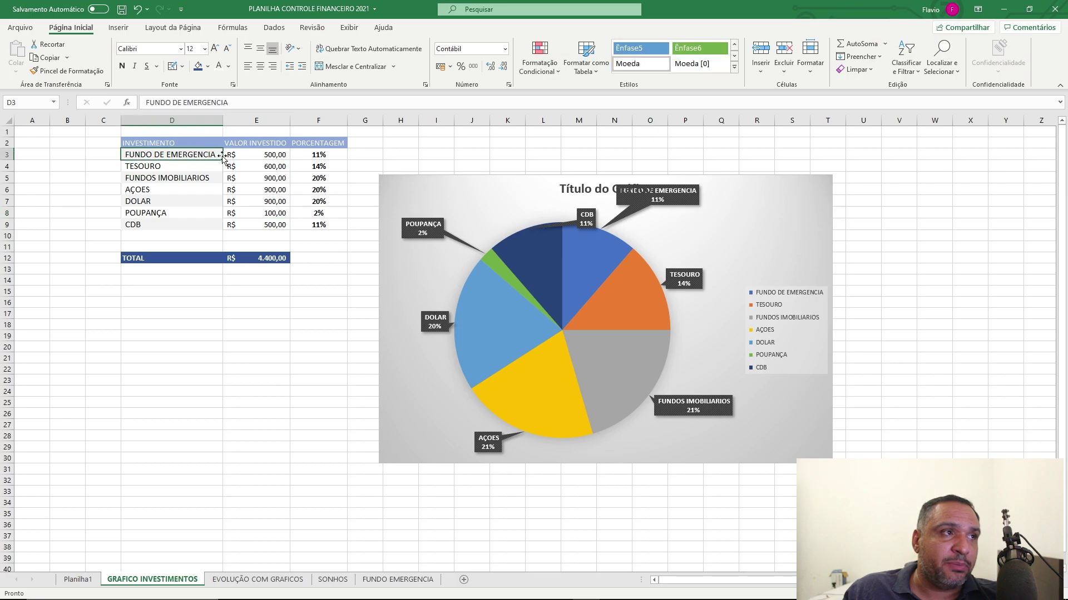
click(269, 155)
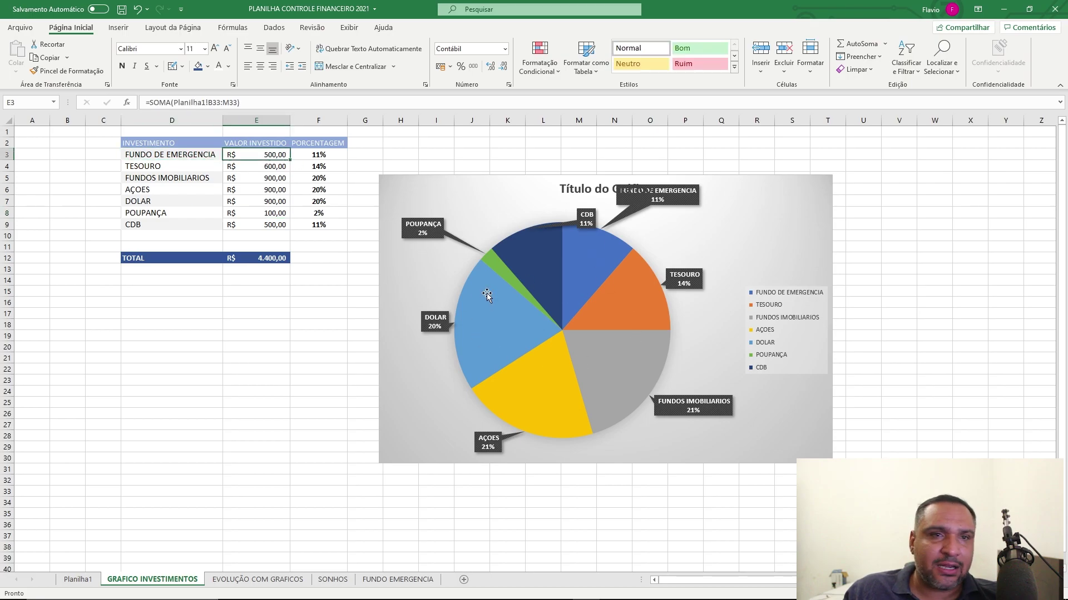
Shrink the investment pie chart's data range to run from TESOURO to CDB, excluding FUNDO DE EMERGENCIA
double_click(727, 231)
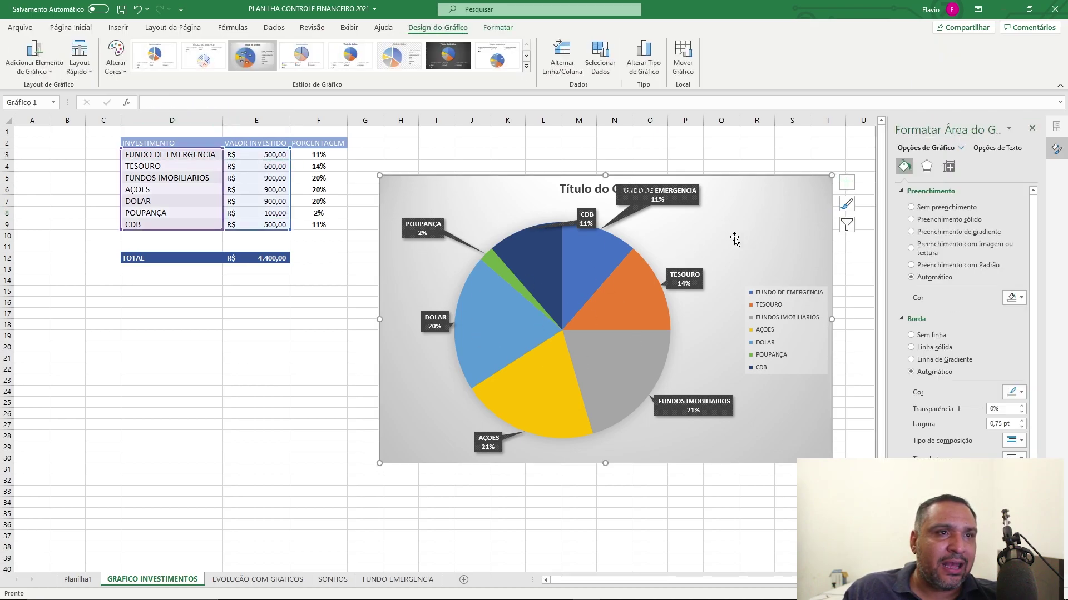
right_click(733, 247)
click(727, 261)
click(622, 272)
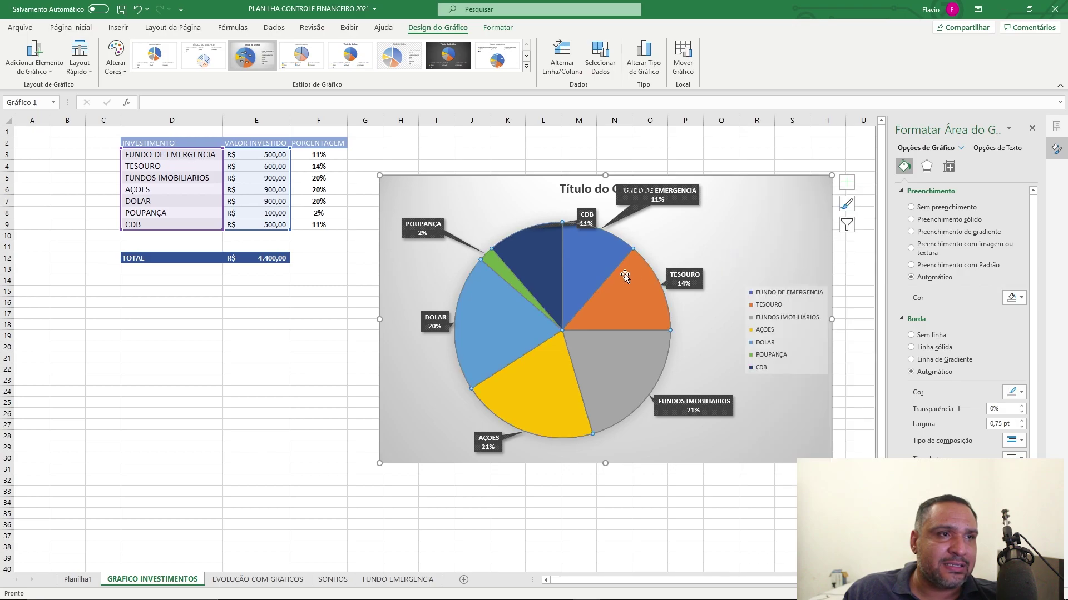
click(732, 252)
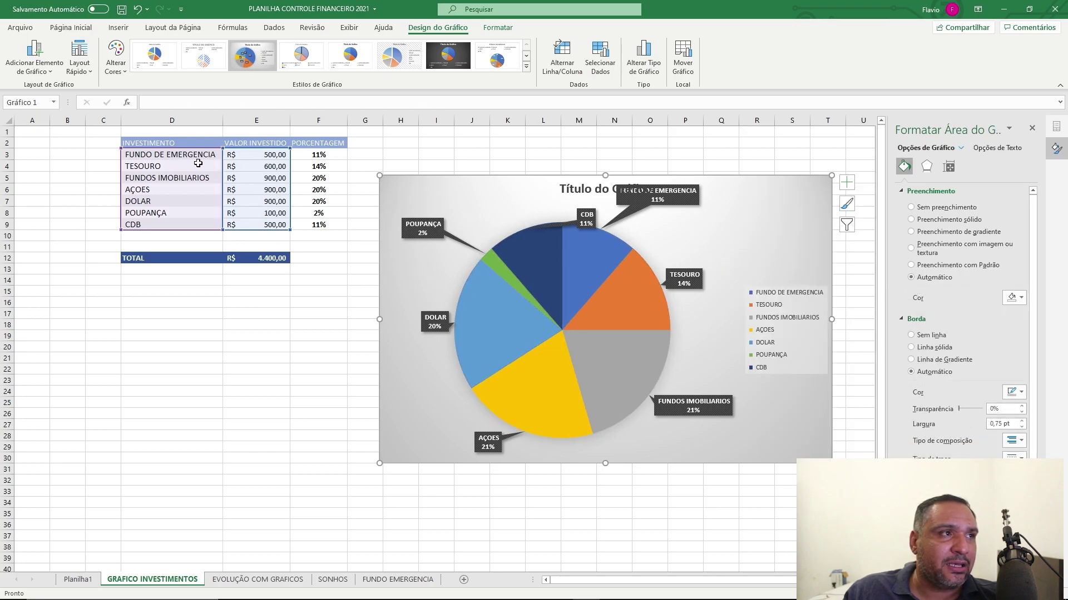
drag(221, 149, 218, 157)
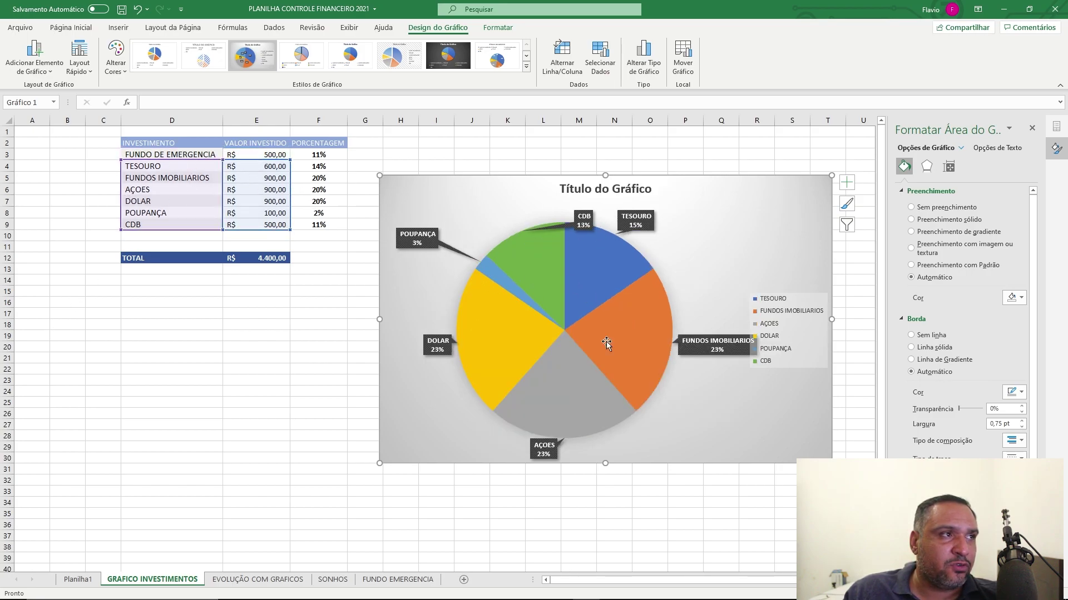
click(286, 388)
click(708, 248)
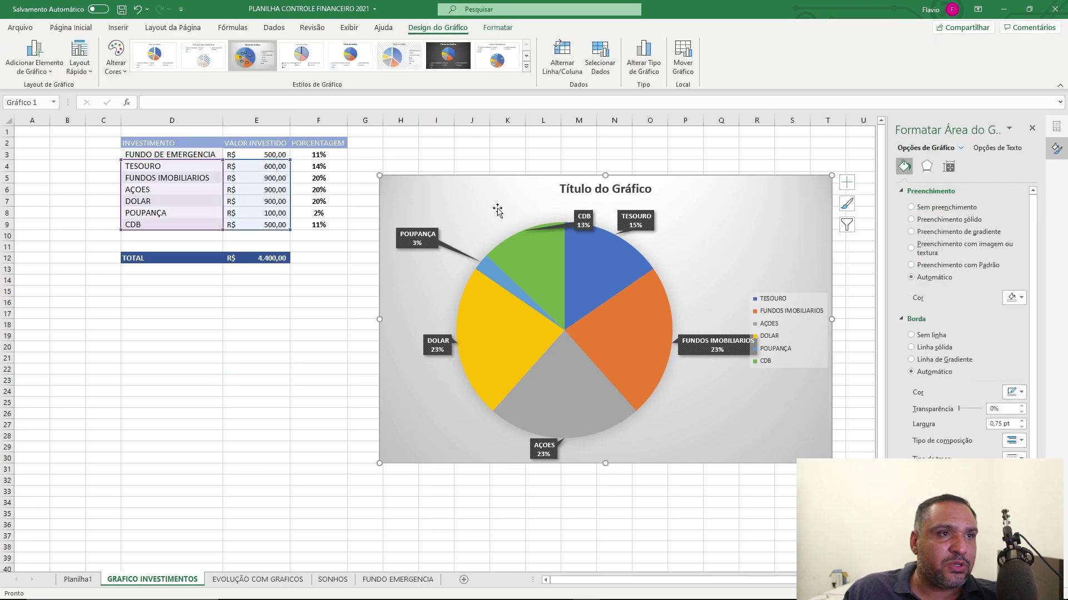
mouse_move(222, 160)
mouse_down()
mouse_move(222, 150)
mouse_move(222, 163)
mouse_up()
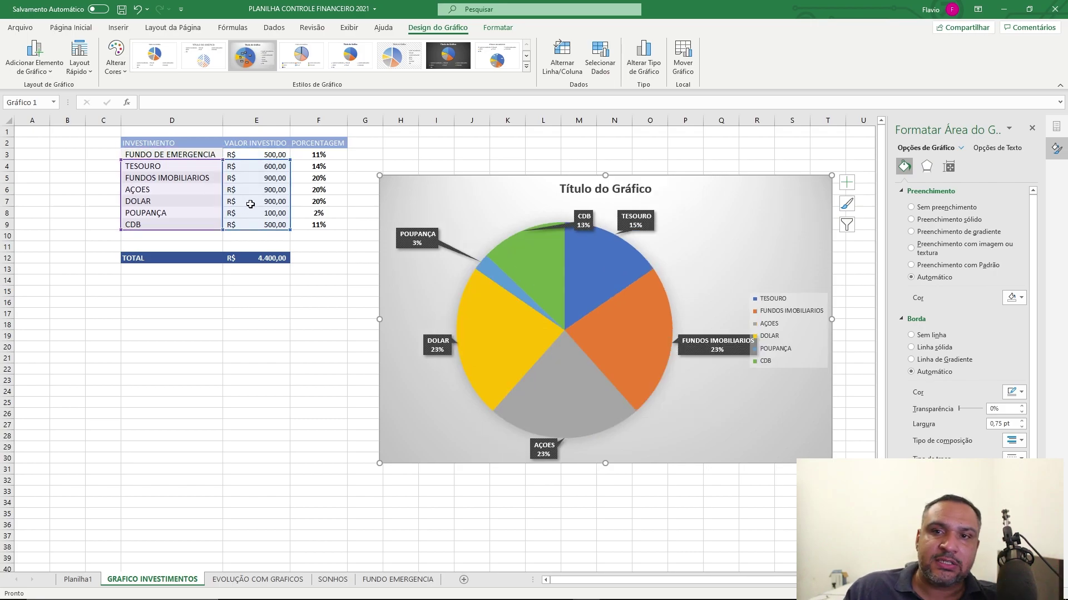
click(273, 306)
click(195, 166)
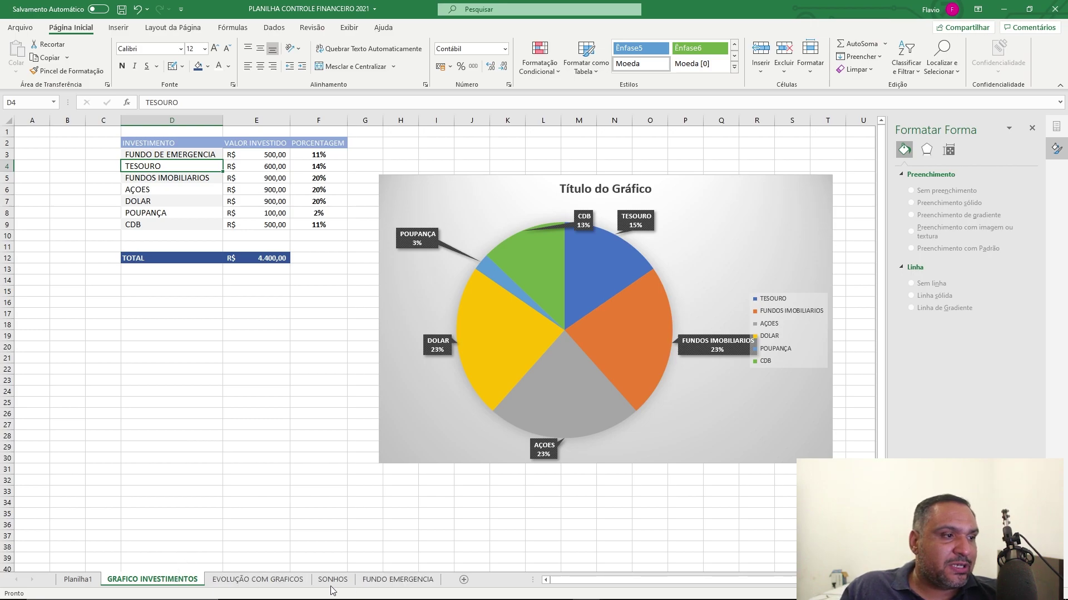
Examine the GRAFICO DE LAZER and GASTOS COM CARTÃO DE CREDITO charts in the EVOLUÇÃO COM GRAFICOS sheet
click(276, 580)
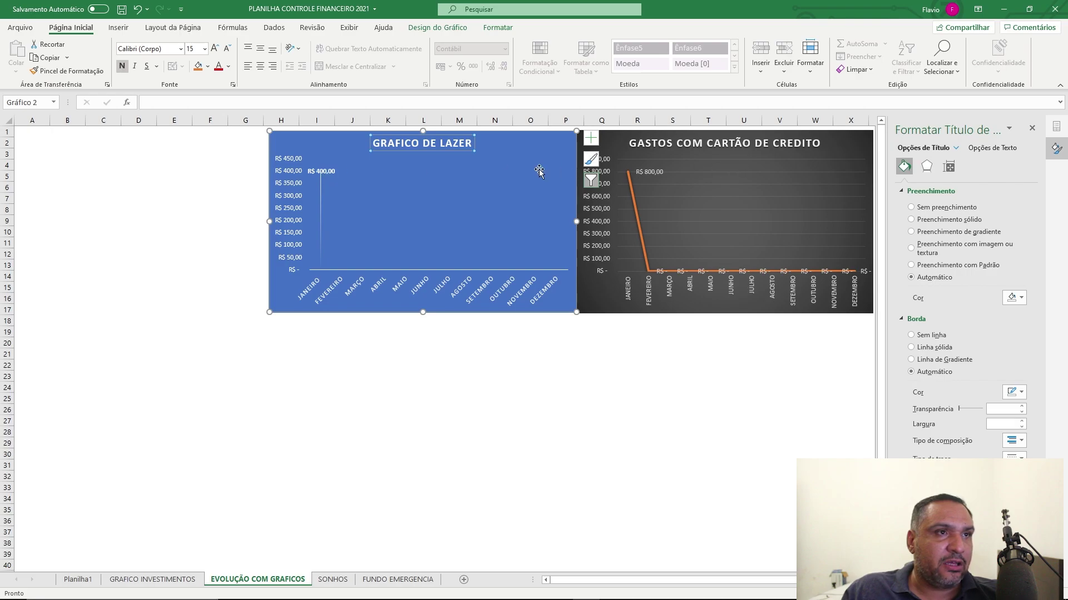
click(401, 417)
click(676, 150)
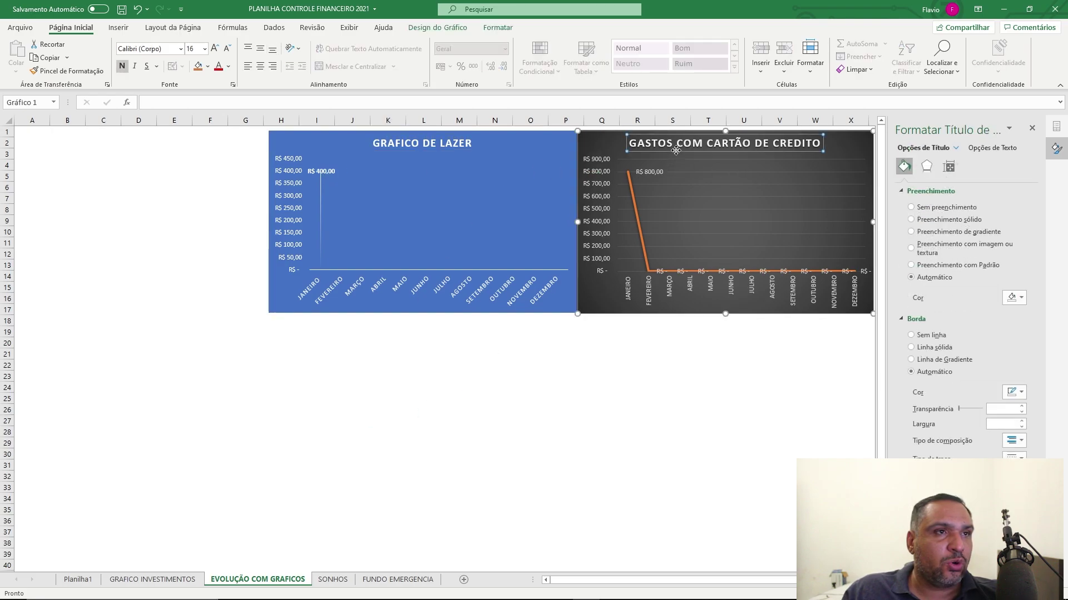
click(602, 149)
click(321, 151)
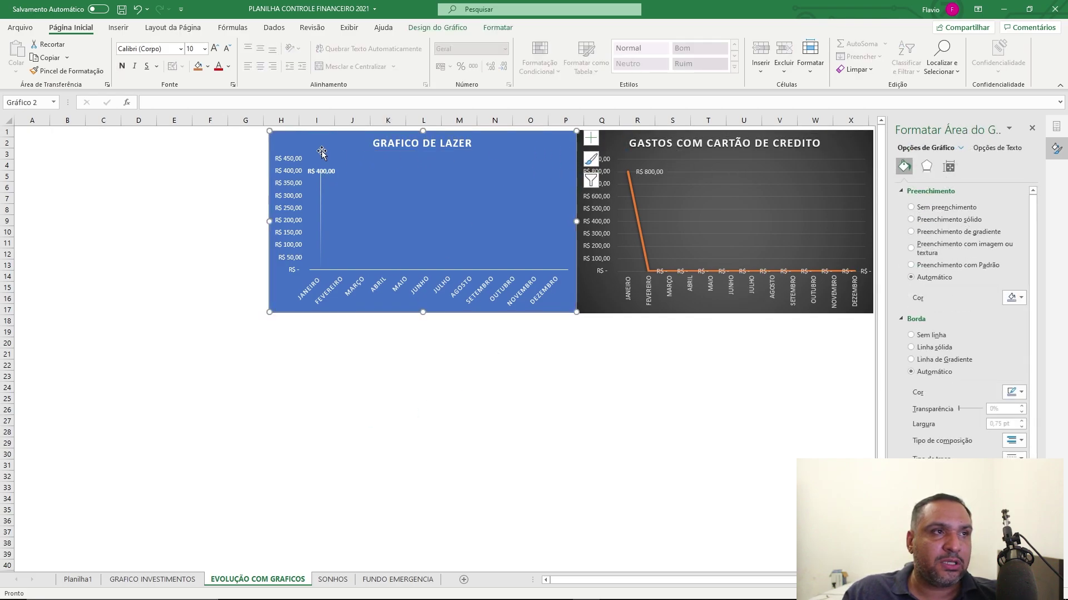
click(613, 147)
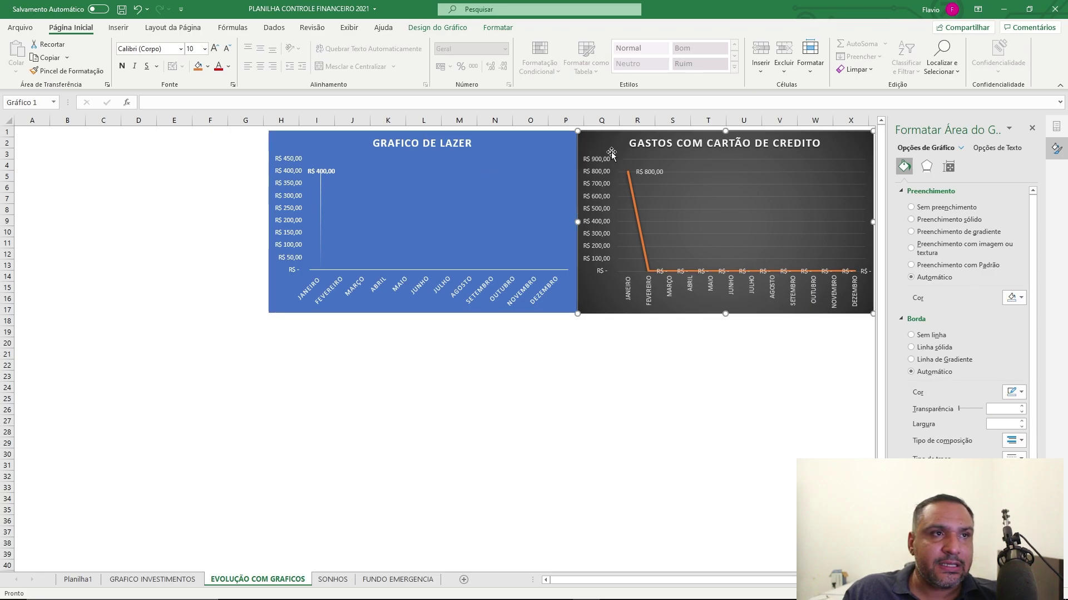
click(337, 145)
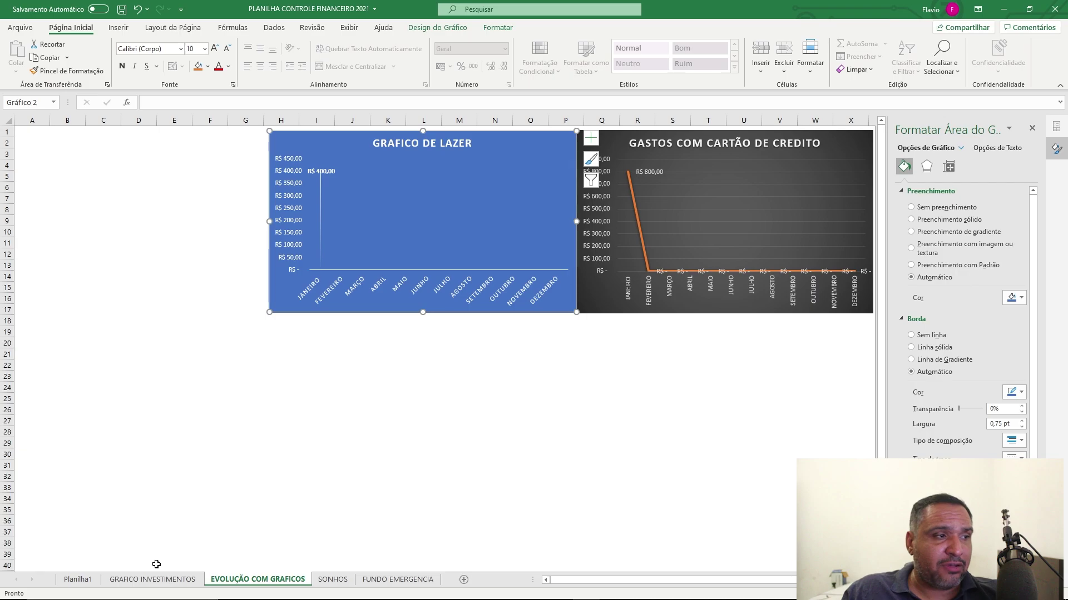
Check January's expense entries on Planilha1, including the INTERNET amount
click(78, 579)
scroll(199, 412, up, 3)
scroll(199, 412, up, 3)
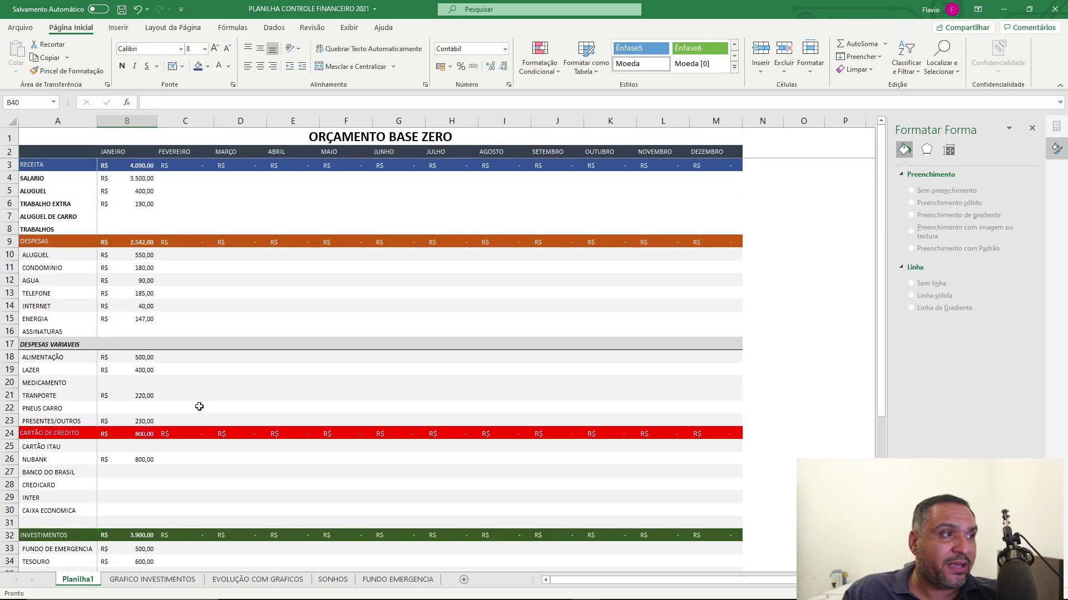
click(149, 307)
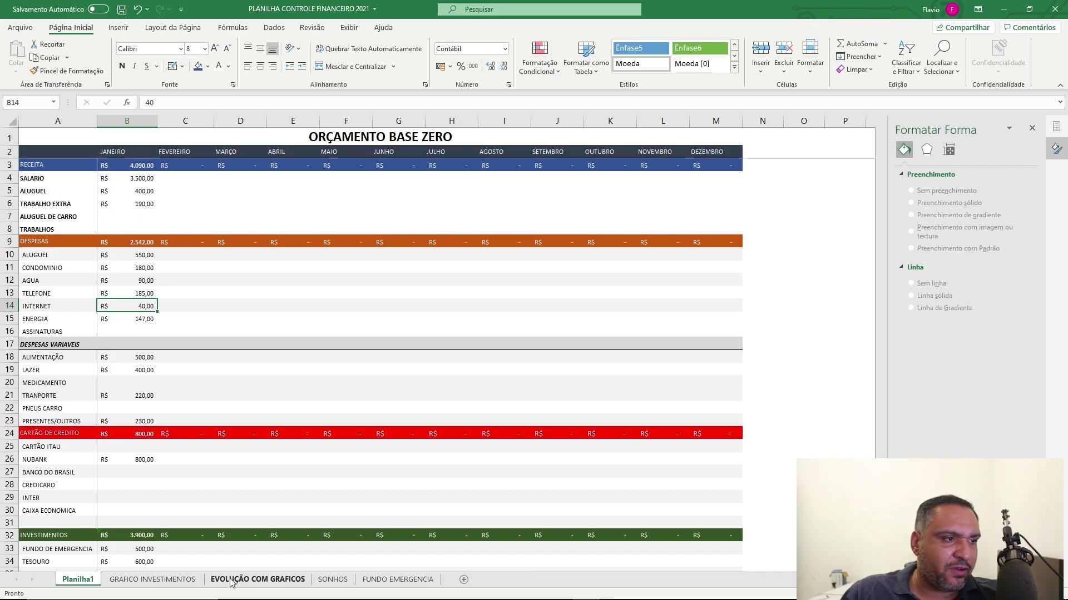
In EVOLUÇÃO COM GRAFICOS, shift the GASTOS COM CARTÃO DE CREDITO chart slightly away from GRAFICO DE LAZER, leaving a narrow gap
click(257, 580)
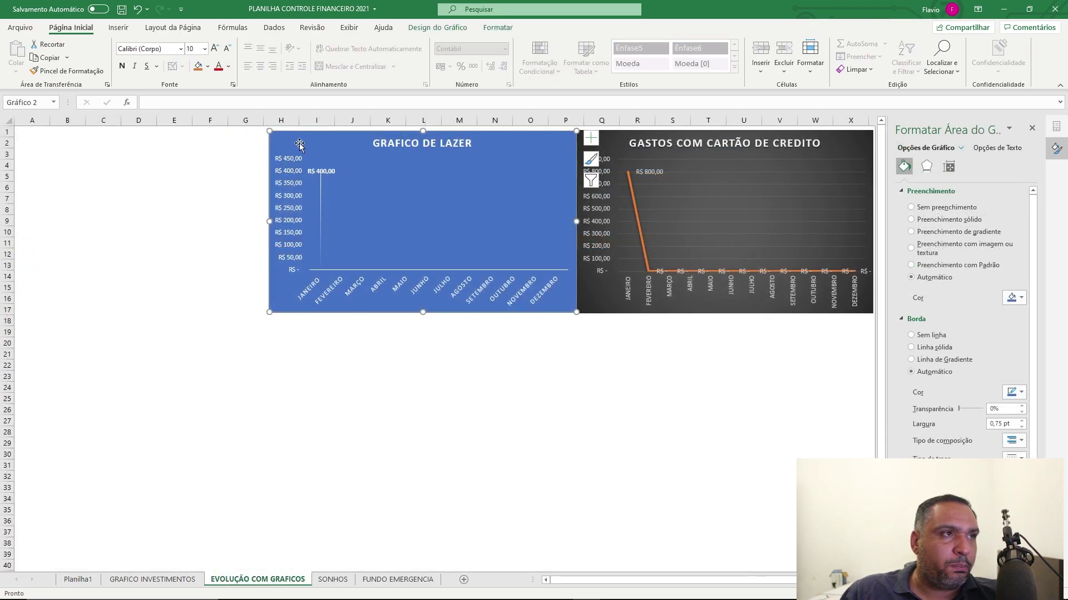
click(628, 146)
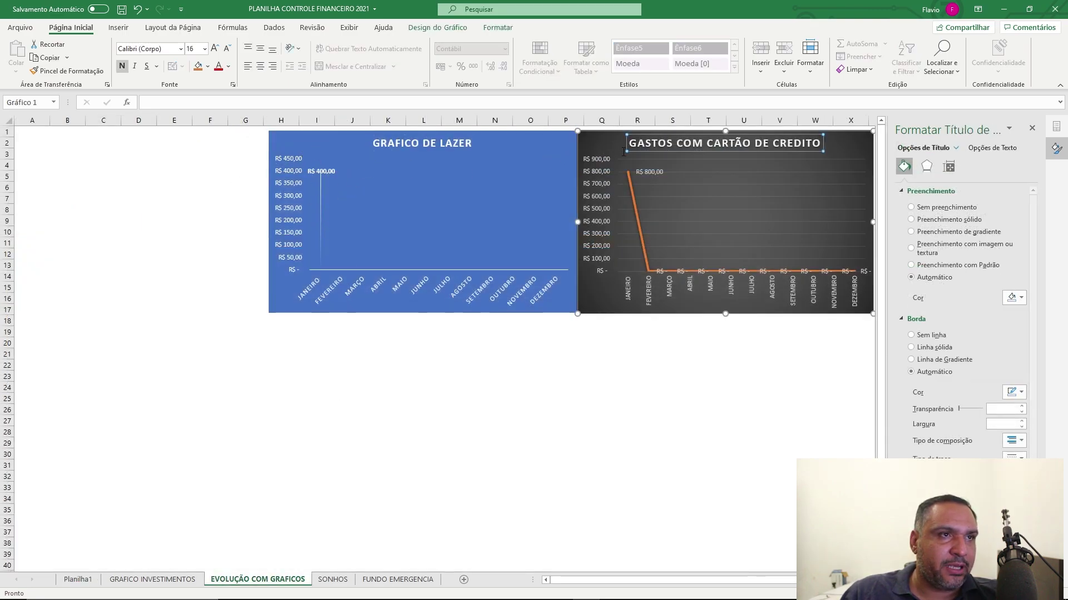
click(599, 135)
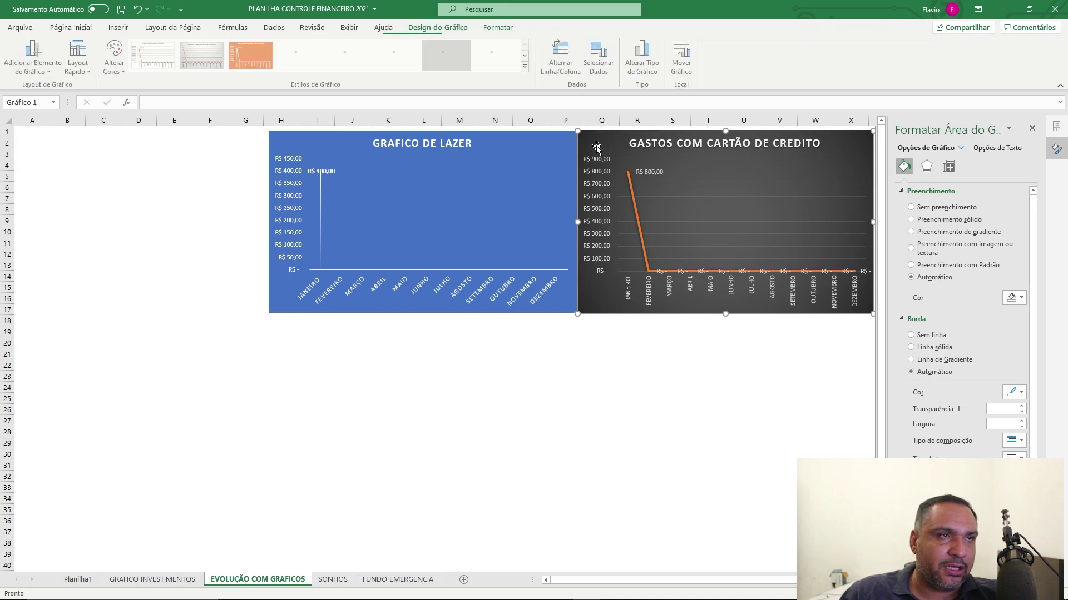
click(543, 392)
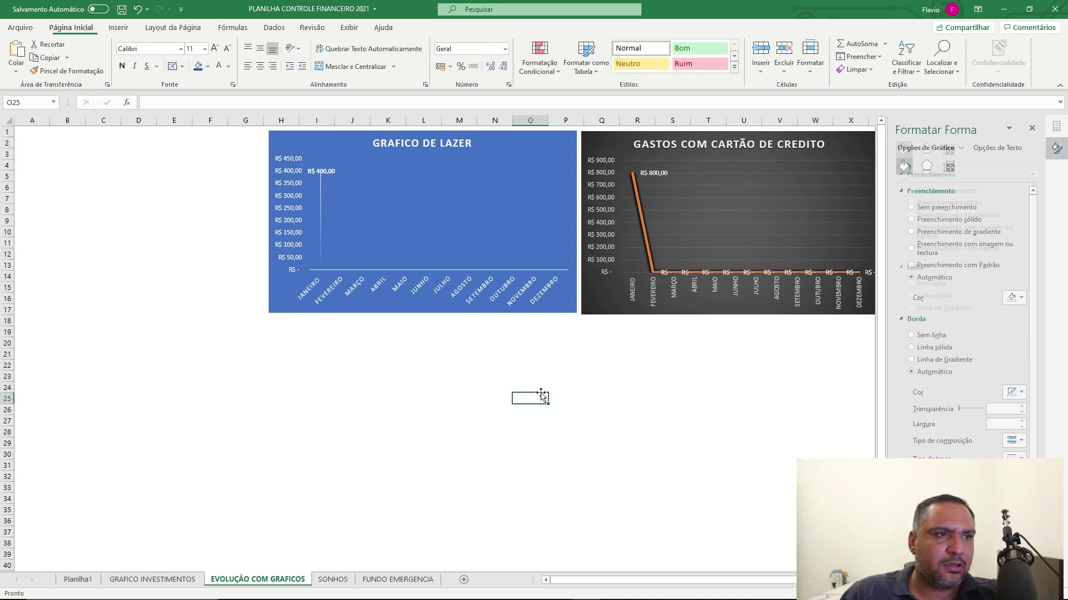
Paste a copy of the GASTOS COM CARTÃO DE CREDITO chart and place it below the two existing charts
key(ctrl+v)
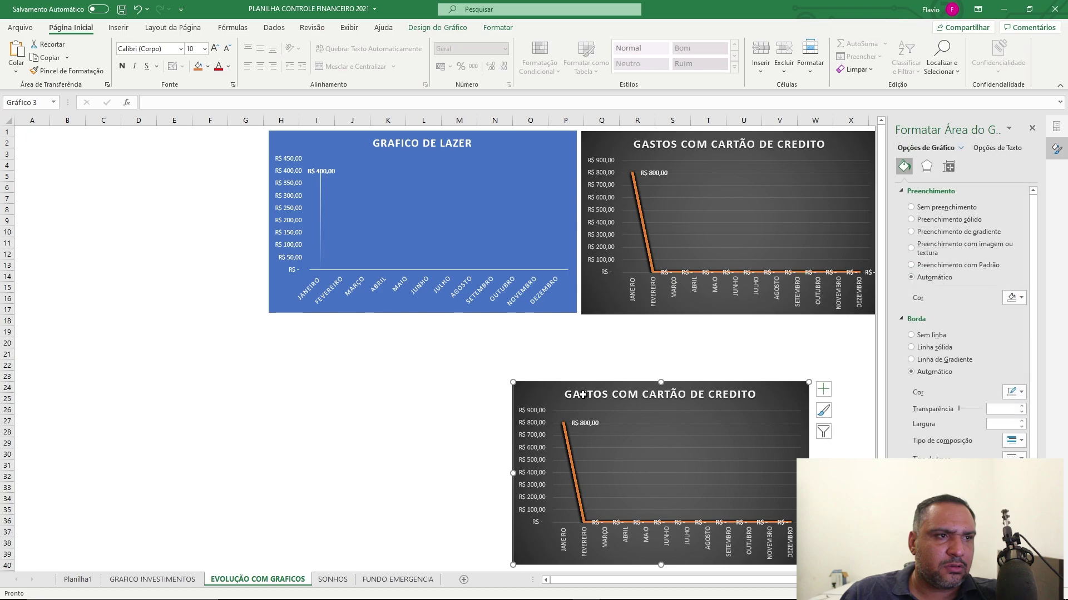
drag(542, 389, 510, 358)
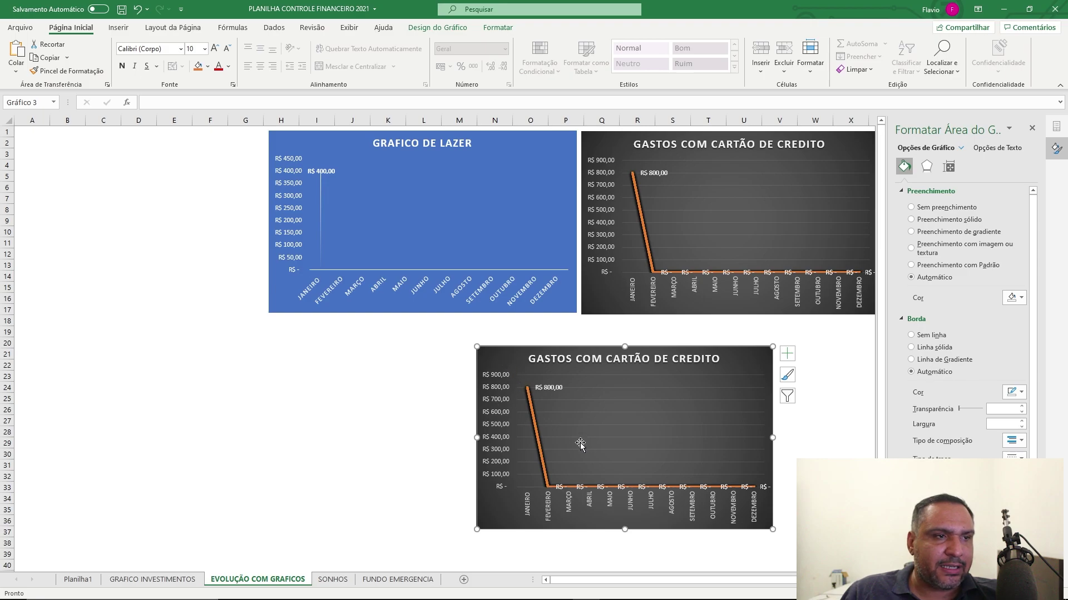
click(555, 421)
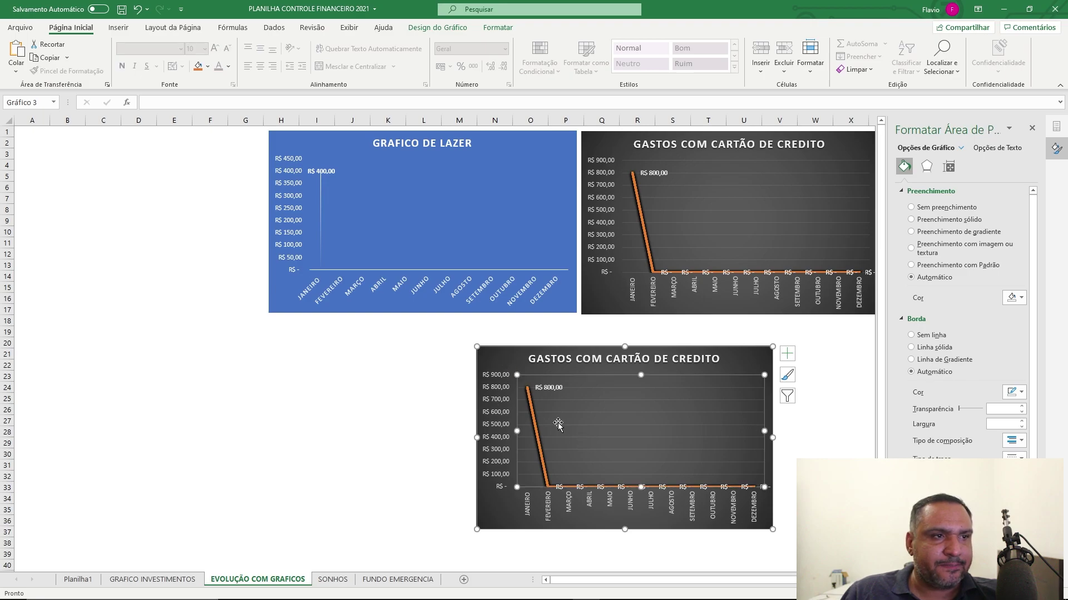
Open the copied chart's data source and remove all of its existing series
click(506, 360)
right_click(507, 360)
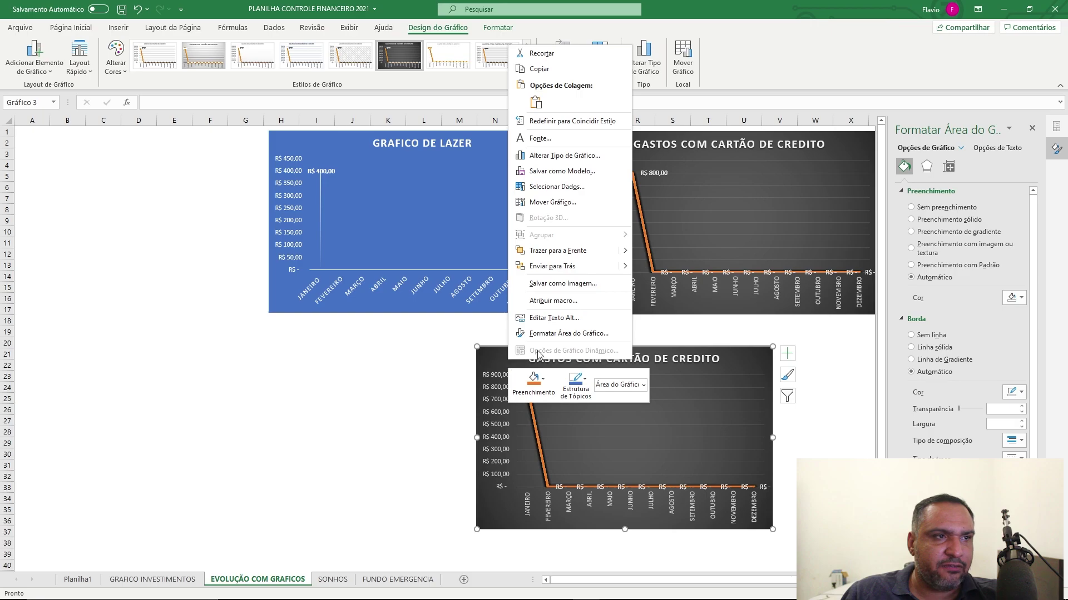
click(581, 188)
click(778, 350)
click(779, 350)
click(779, 350)
click(779, 351)
click(777, 350)
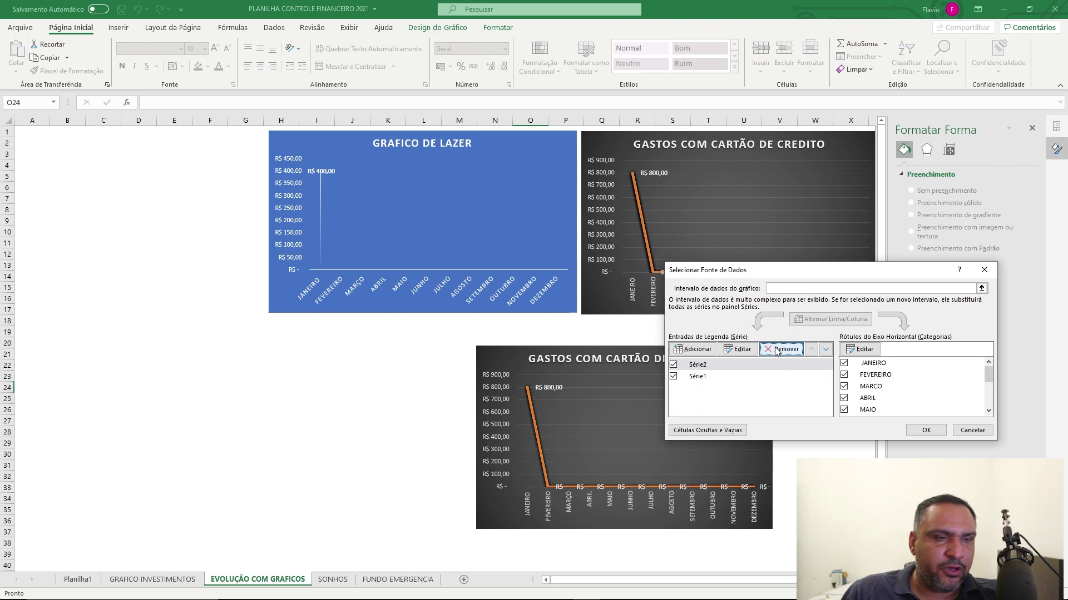
click(777, 350)
click(777, 351)
Add a data series to the copied chart using the ENERGIA row values, Planilha1!$B$15:$M$15
click(695, 350)
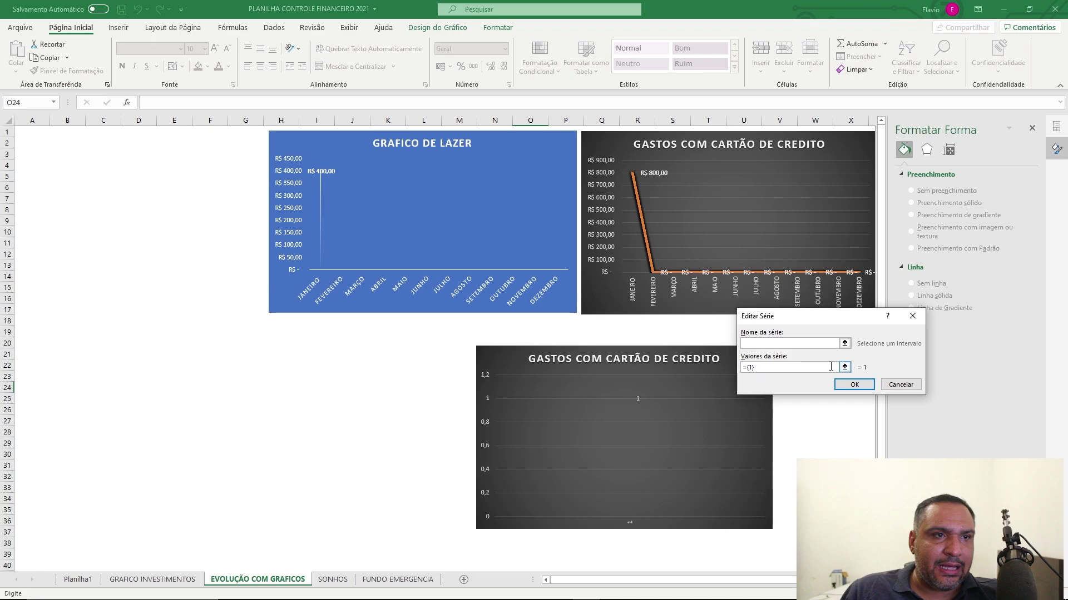
click(844, 368)
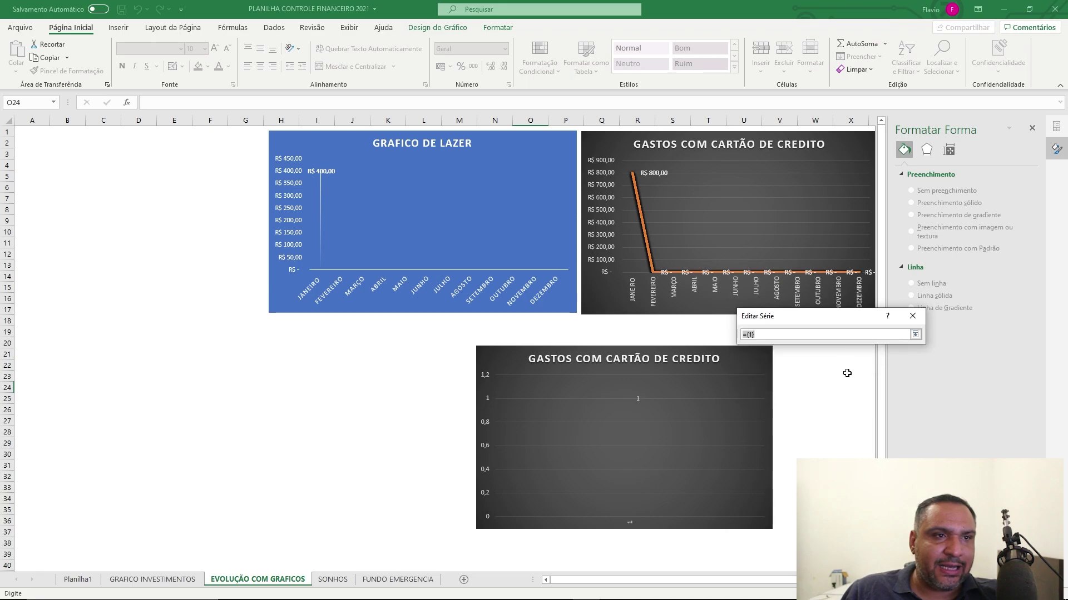
click(914, 335)
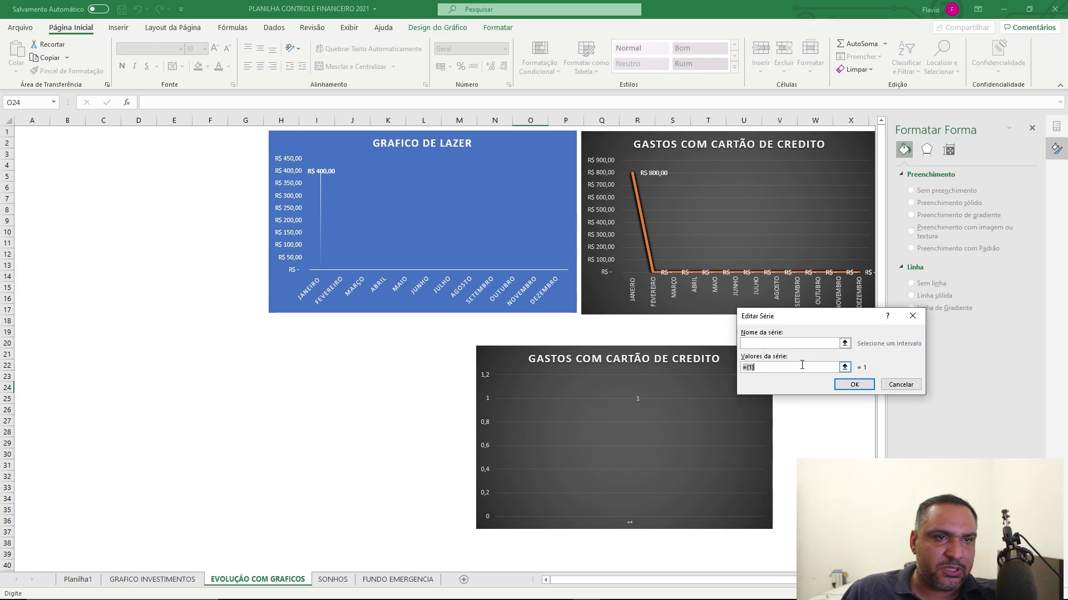
click(844, 368)
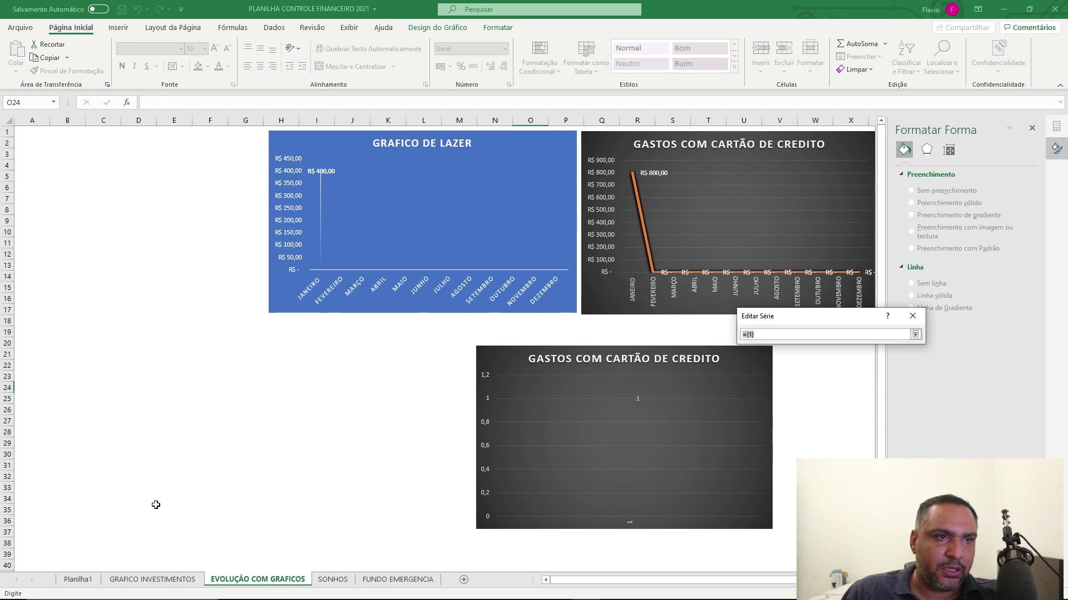
click(74, 580)
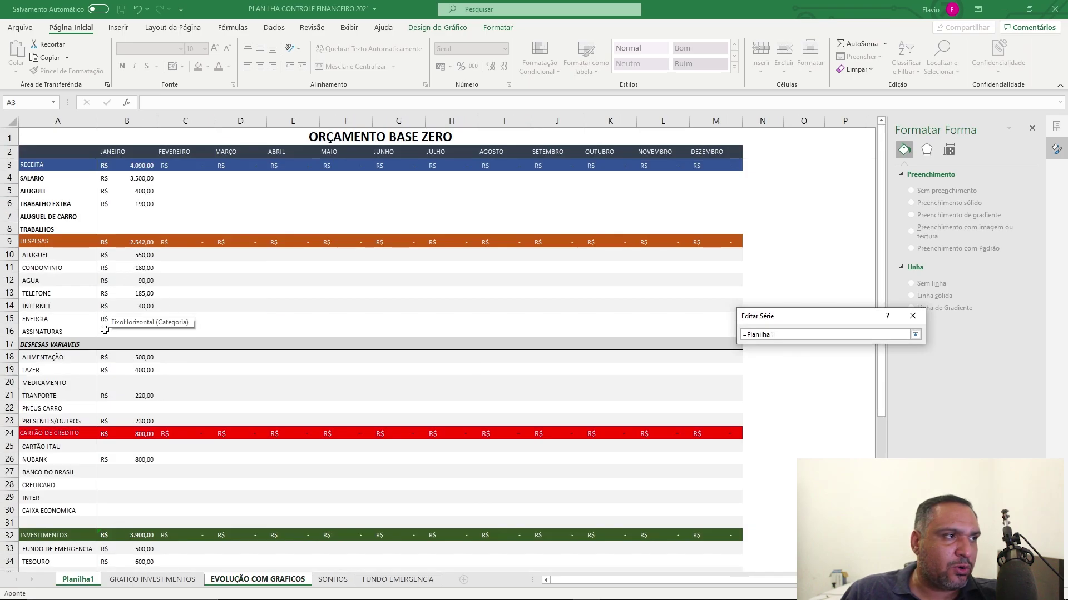
drag(122, 322, 700, 318)
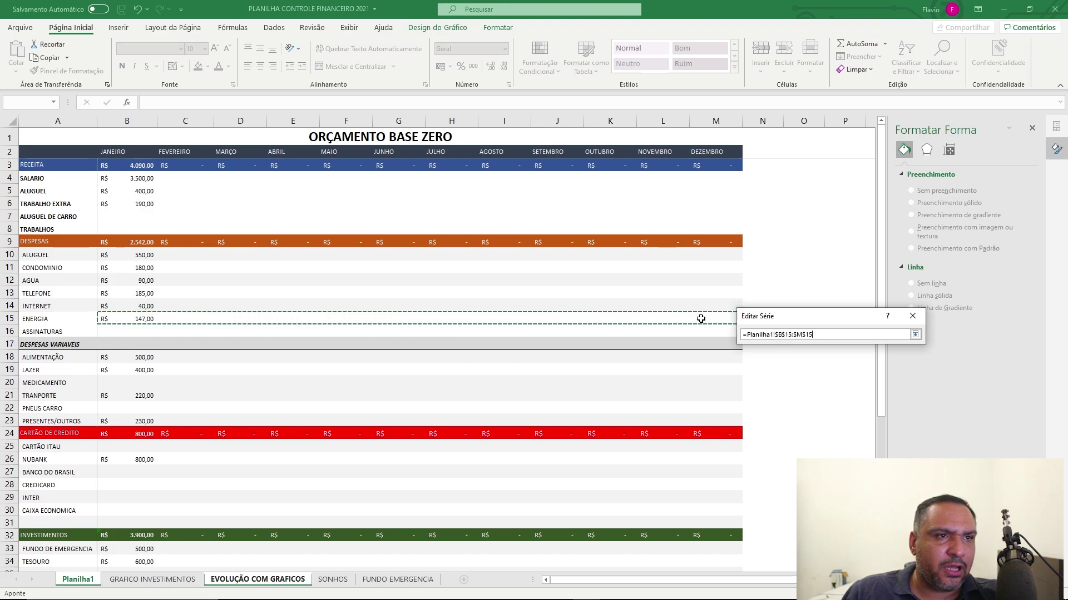
click(914, 334)
click(853, 386)
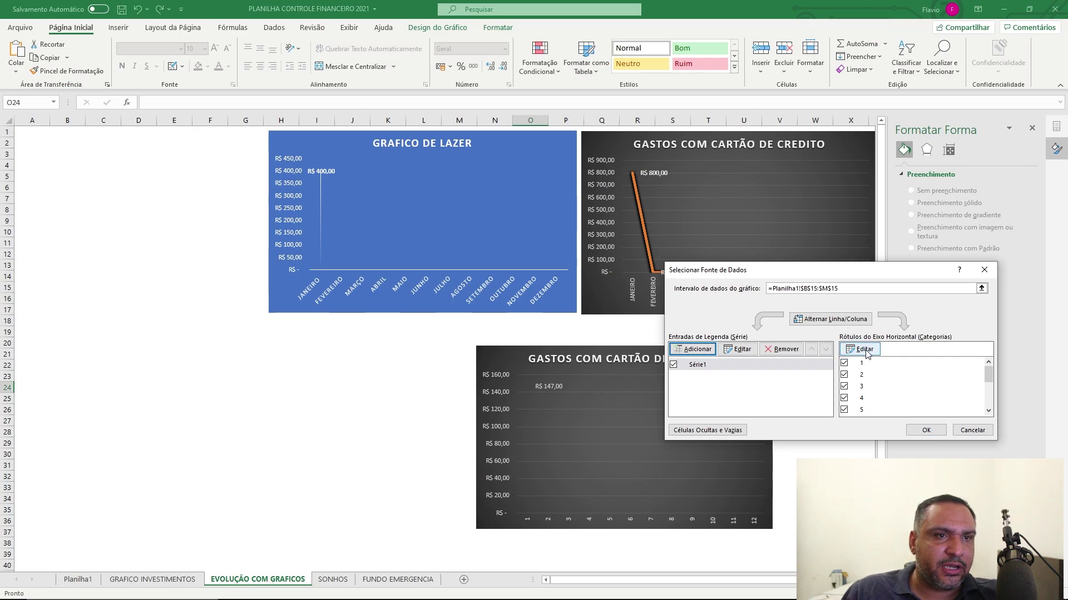
Set the copied chart's horizontal axis labels to the month names in Planilha1!$B$2:$M$2 and apply the data source
click(862, 349)
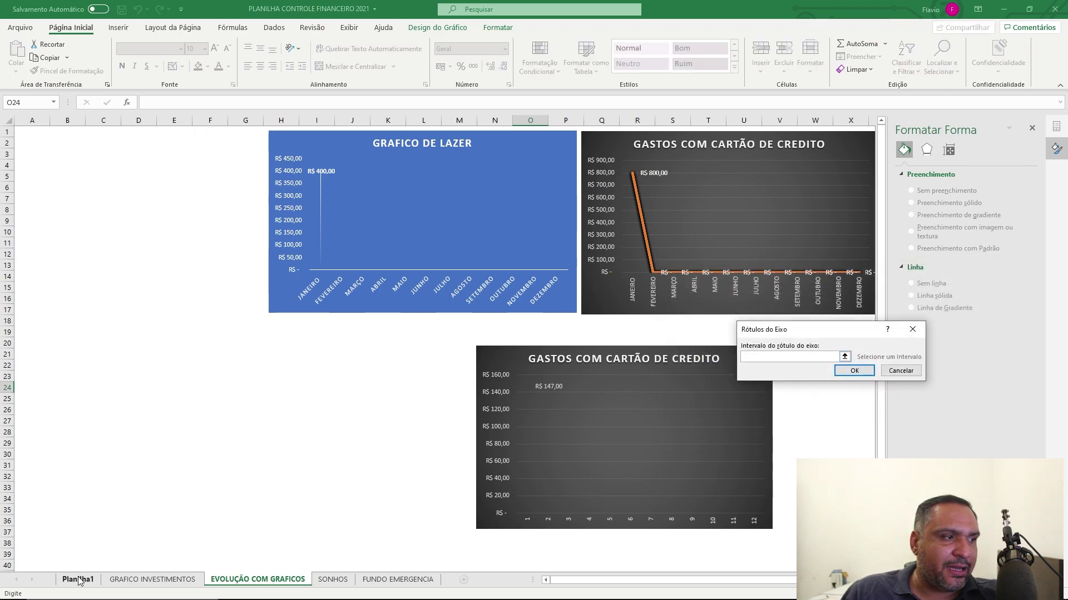
click(77, 579)
drag(110, 151, 687, 161)
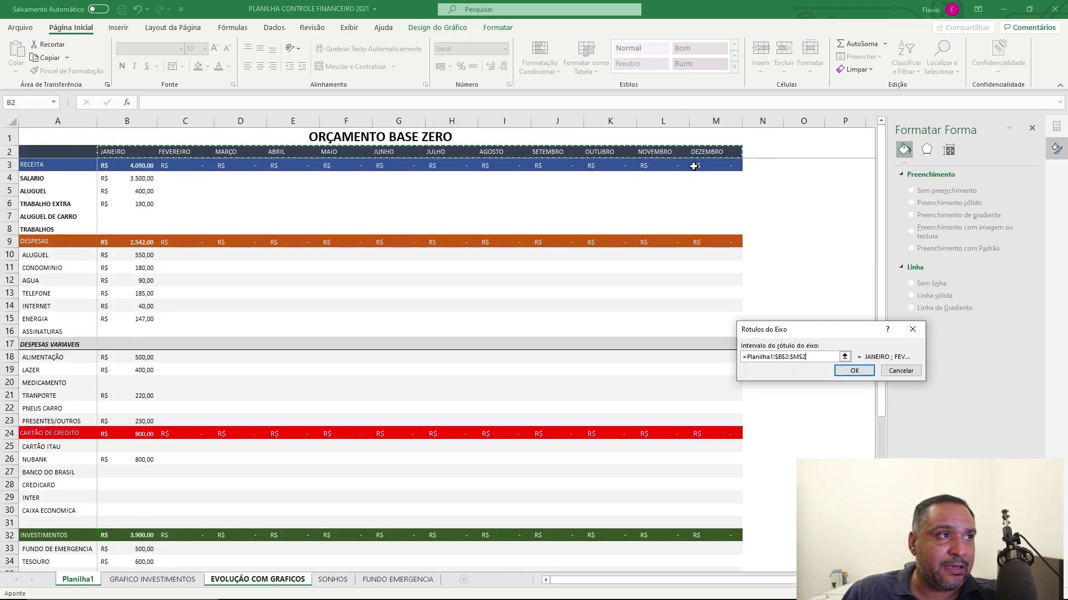
click(854, 370)
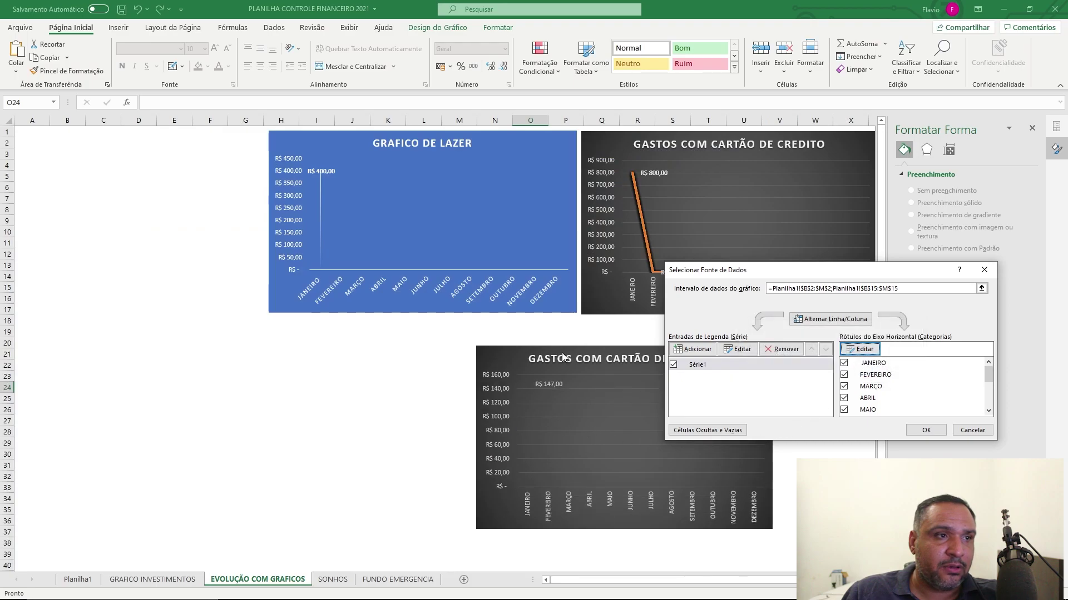
click(926, 430)
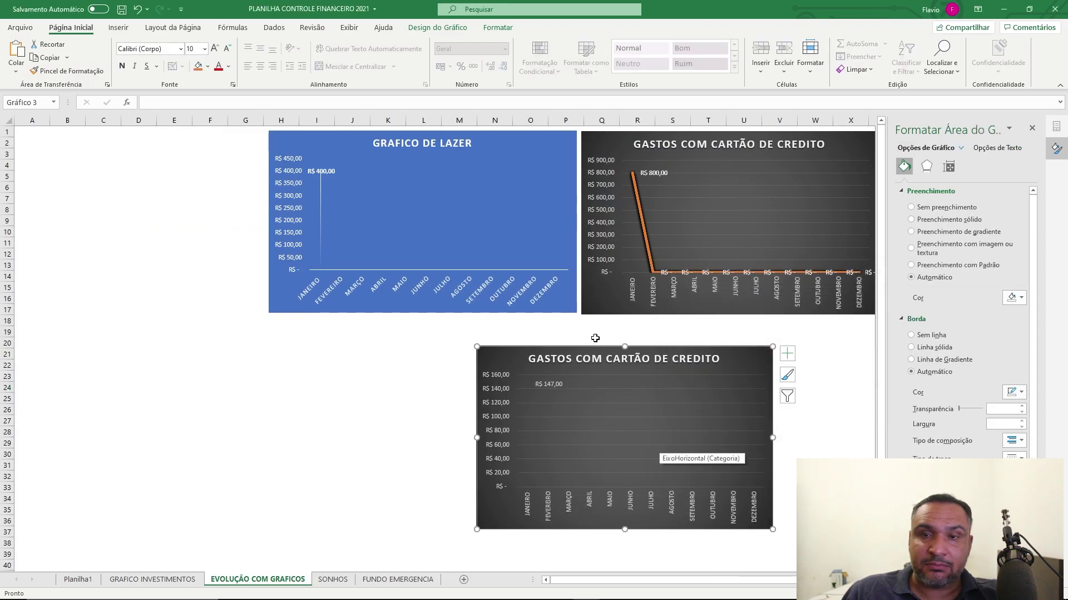
Change the copied chart's title to GASTOS COM ENERGIA
click(606, 358)
drag(606, 359, 722, 359)
text(E)
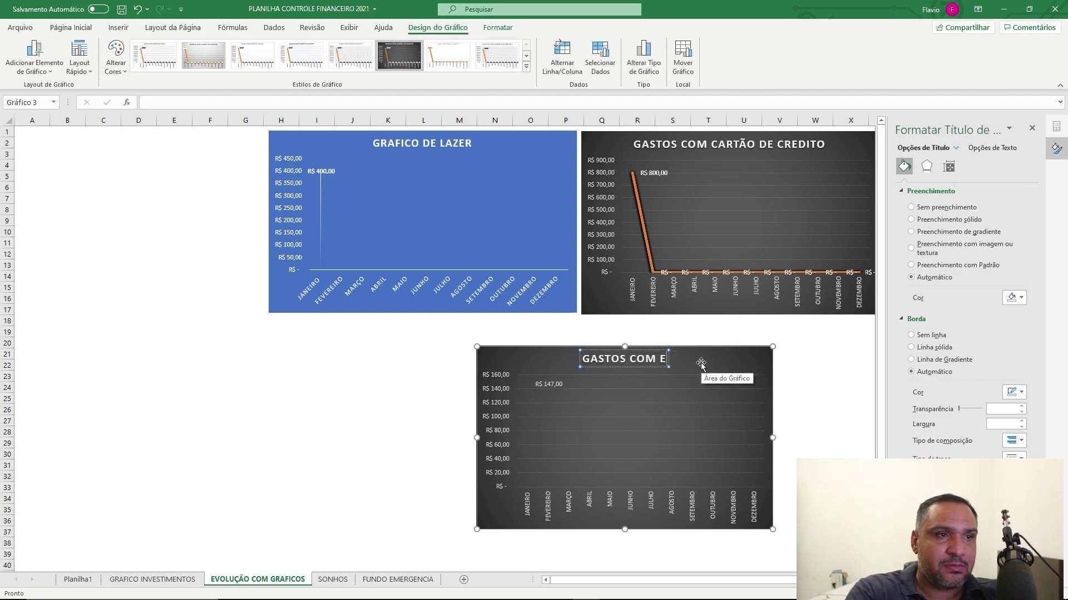
text(NERGIA)
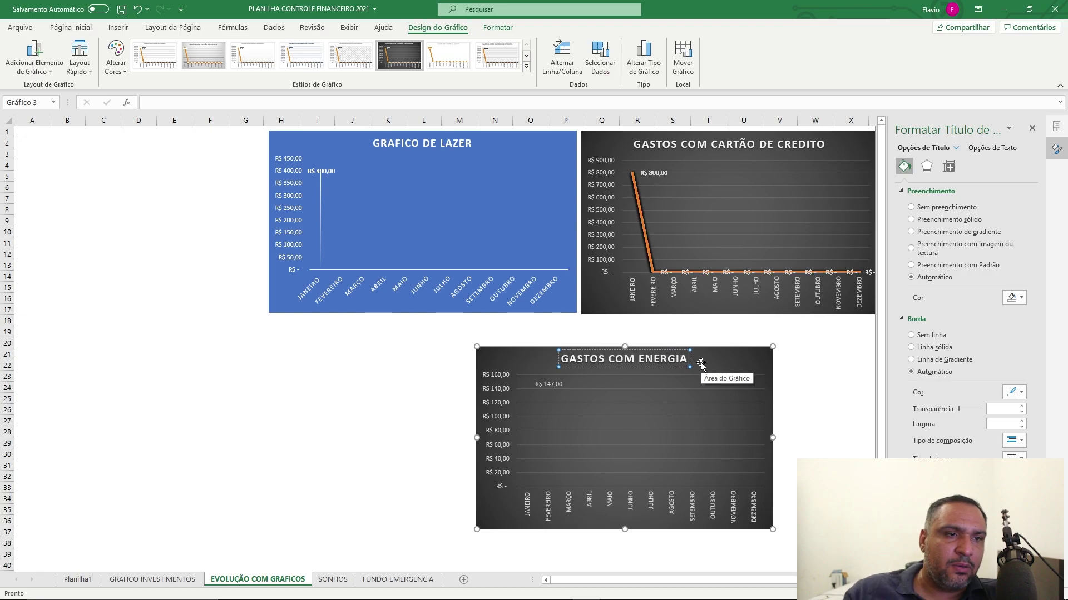
click(384, 442)
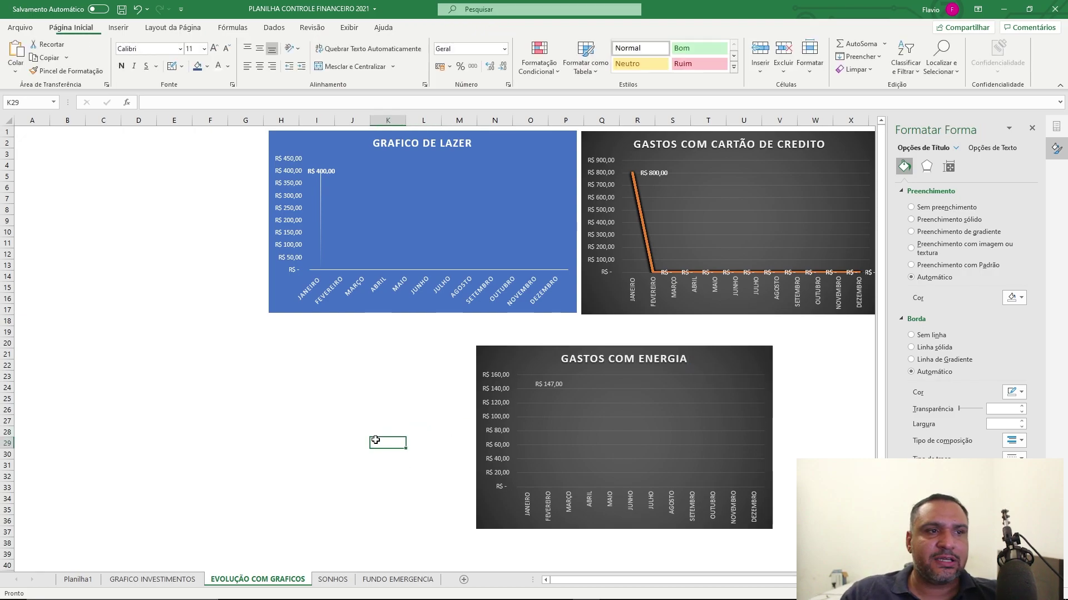
Move the GASTOS COM ENERGIA chart to just beneath the two upper charts, roughly centred between them
click(543, 356)
drag(543, 356, 519, 334)
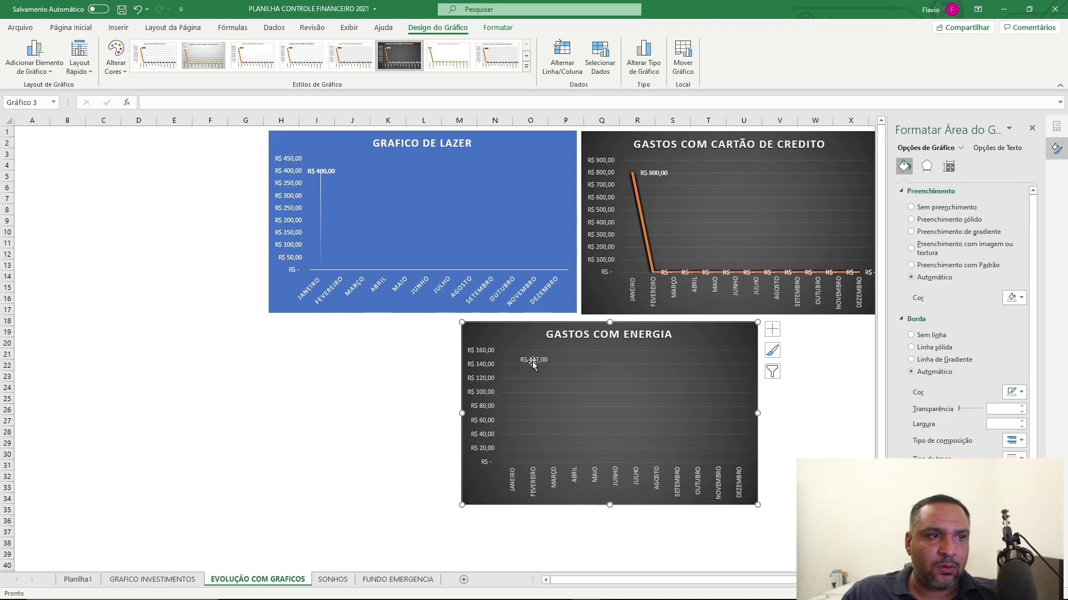
drag(515, 338, 499, 338)
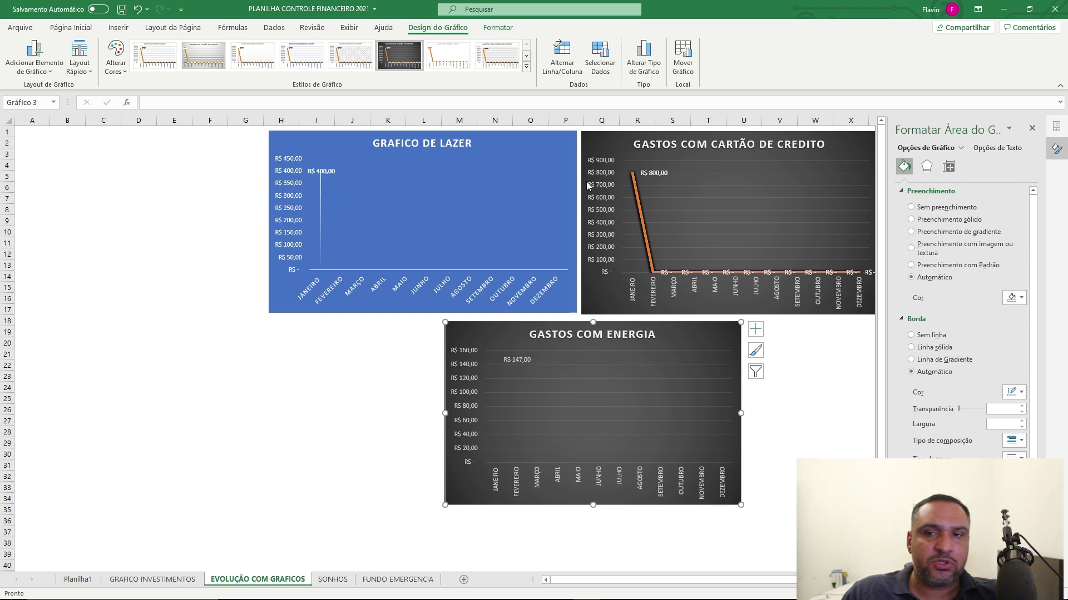
Review the credit card and VIAGEM PARIS entries on Planilha1 and the VIAGEM PARIS total and CONCLUIDO formulas in SONHOS
click(78, 580)
click(139, 459)
scroll(150, 477, down, 2)
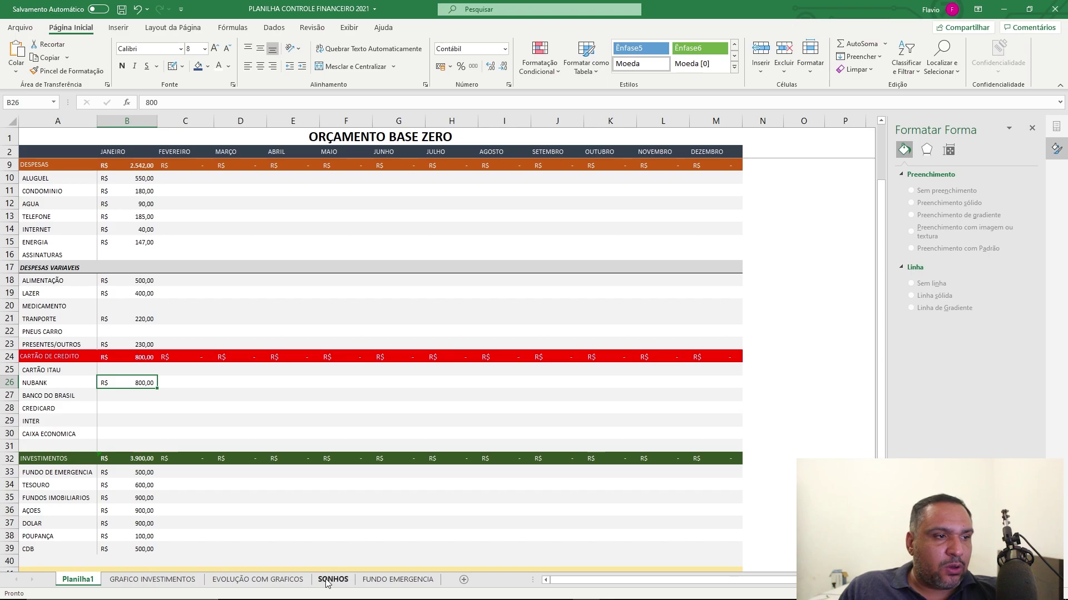
click(87, 395)
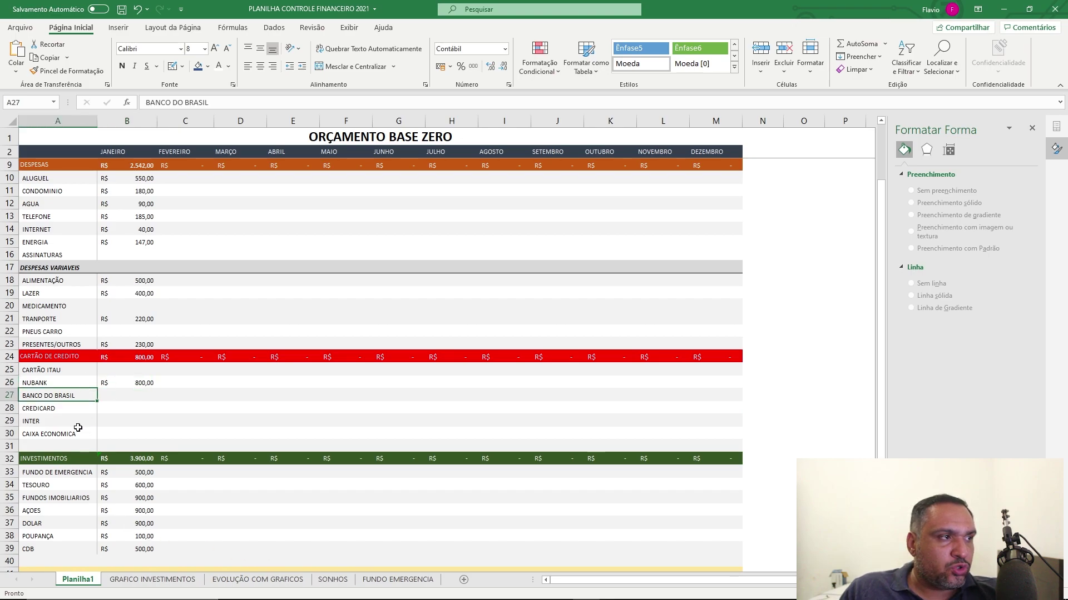
scroll(84, 417, down, 5)
click(147, 397)
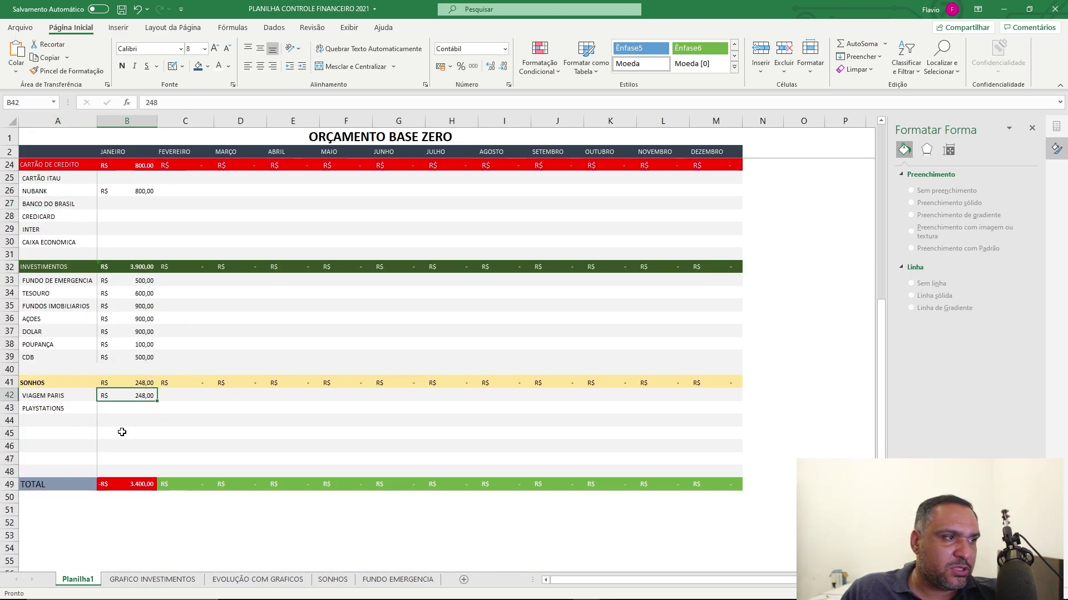
click(338, 580)
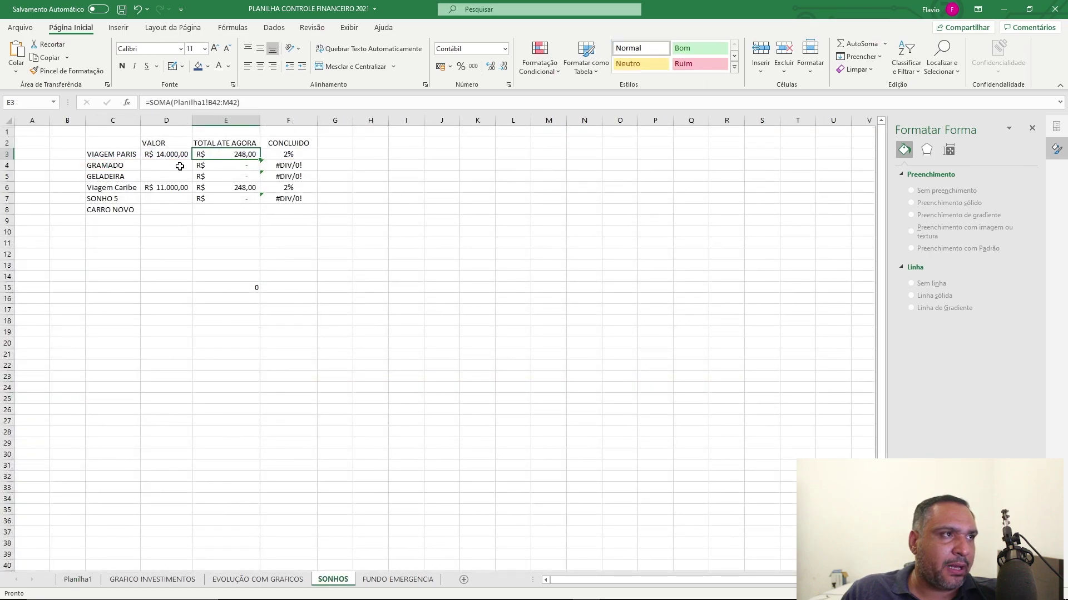
click(301, 155)
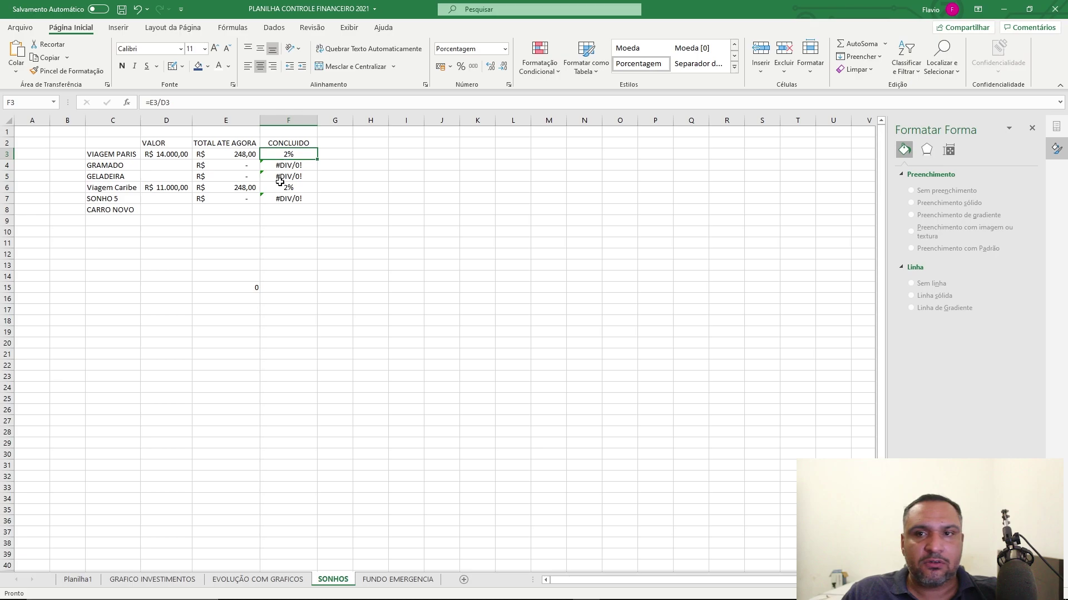
In cell N42 of Planilha1, beside the VIAGEM PARIS row, link to the completion percentage with =SONHOS!F3
click(78, 580)
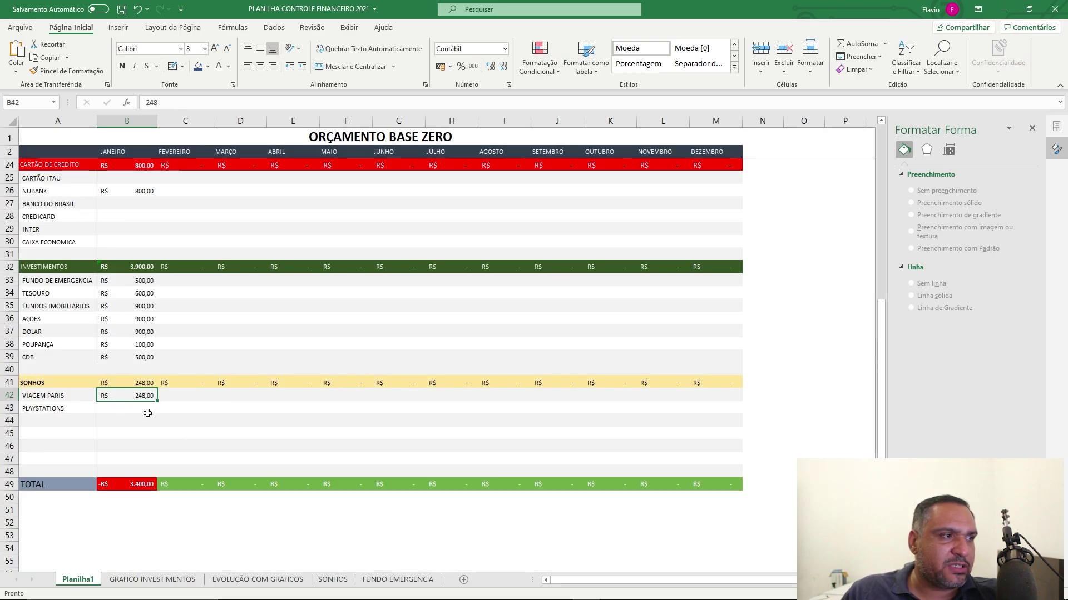
click(769, 396)
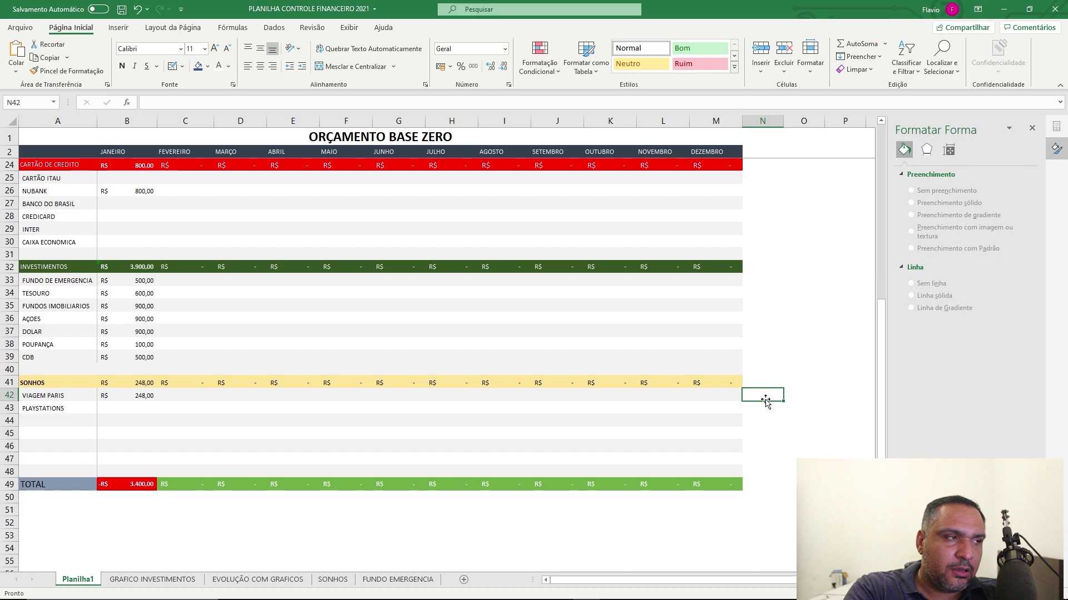
text(=)
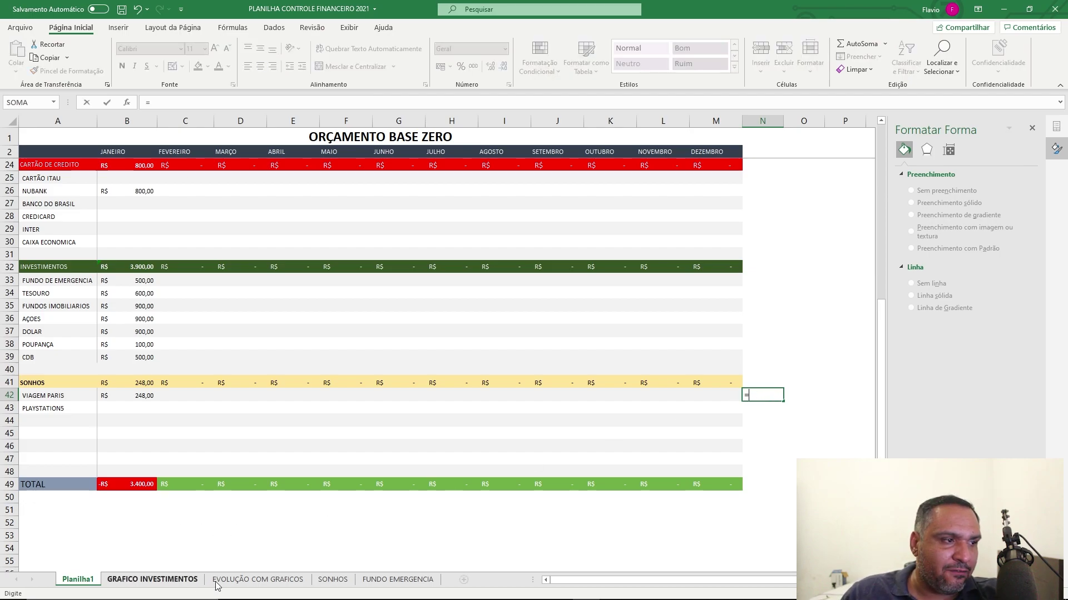
click(338, 579)
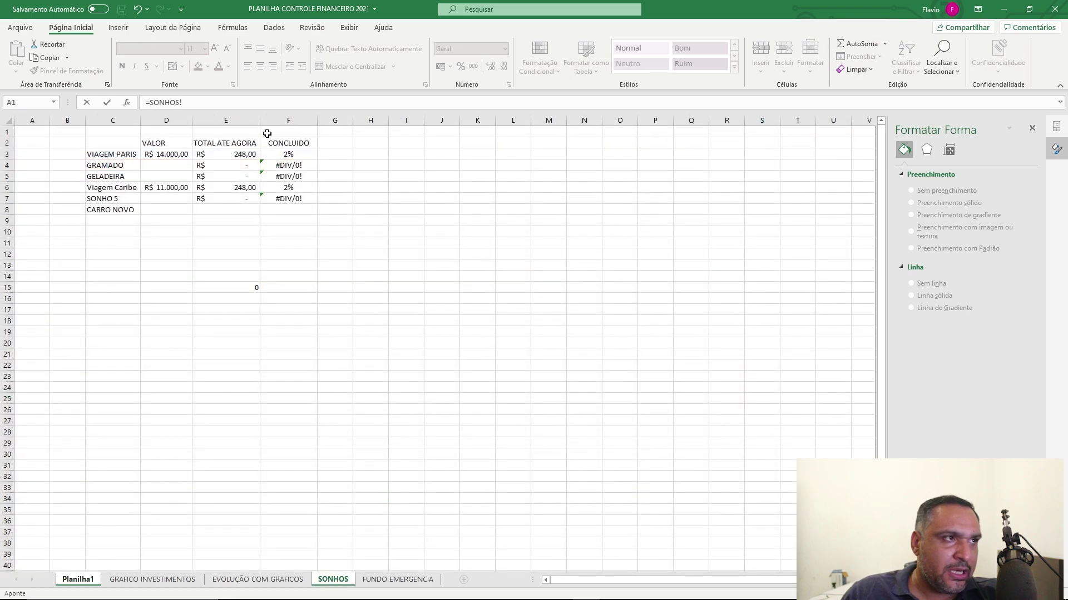
click(288, 152)
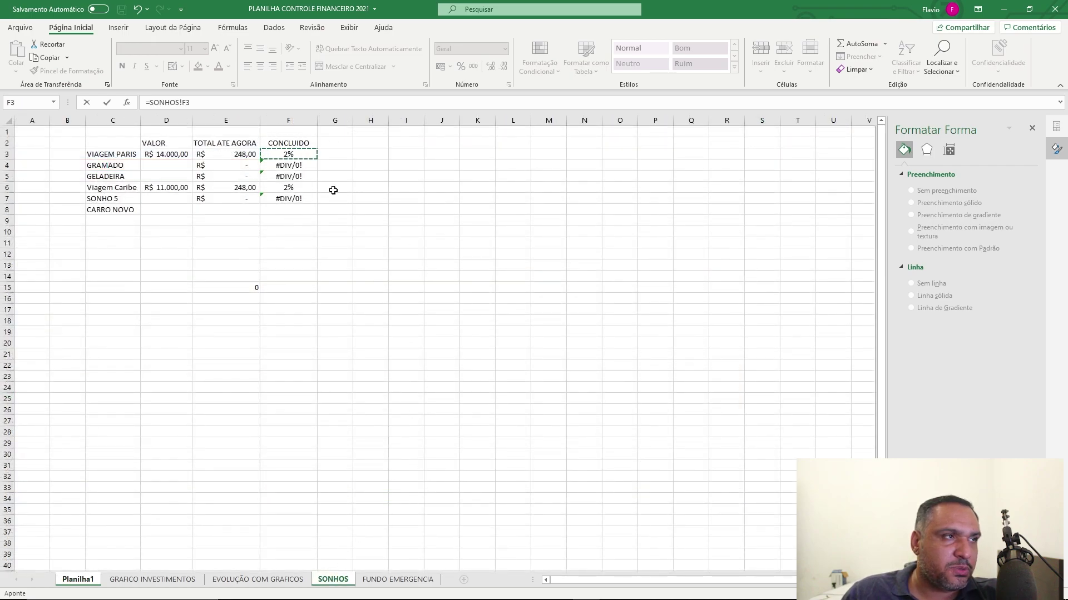
key(Return)
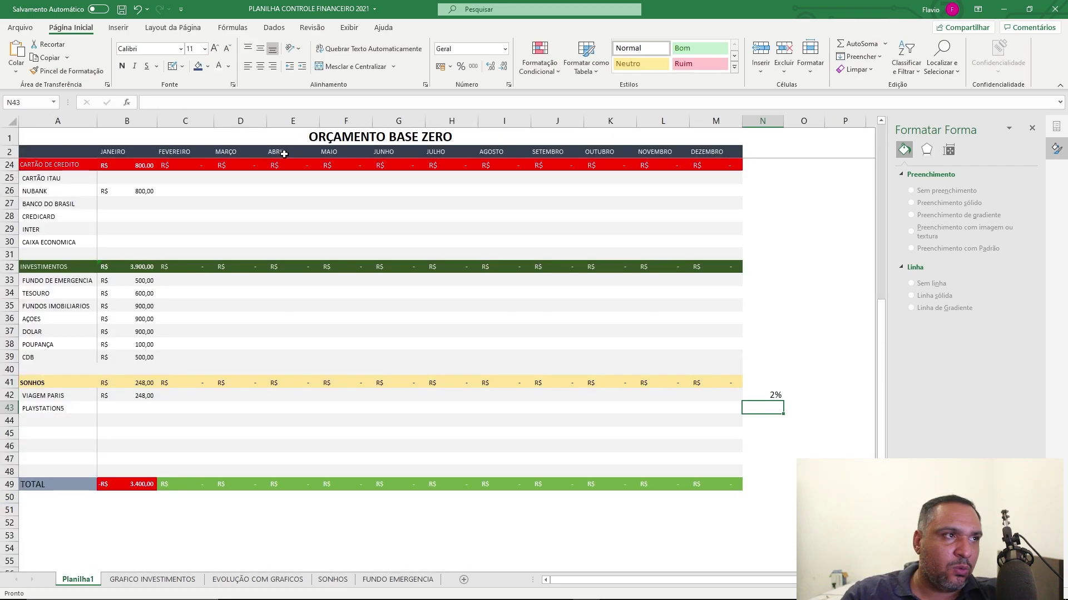
Centre the linked completion percentage in N42 and give the cell a grey fill
click(761, 391)
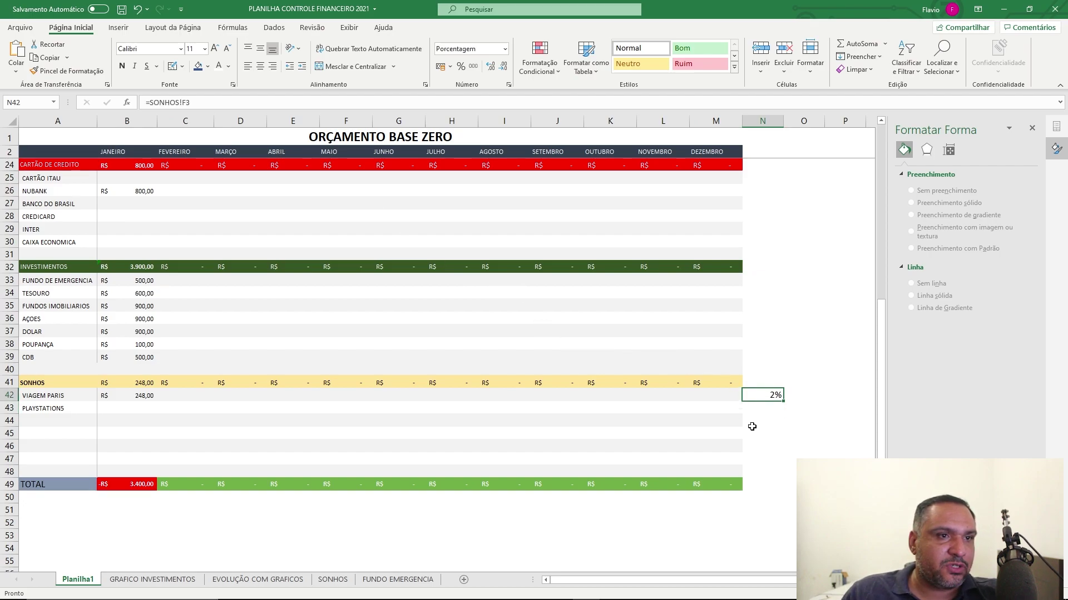
click(260, 66)
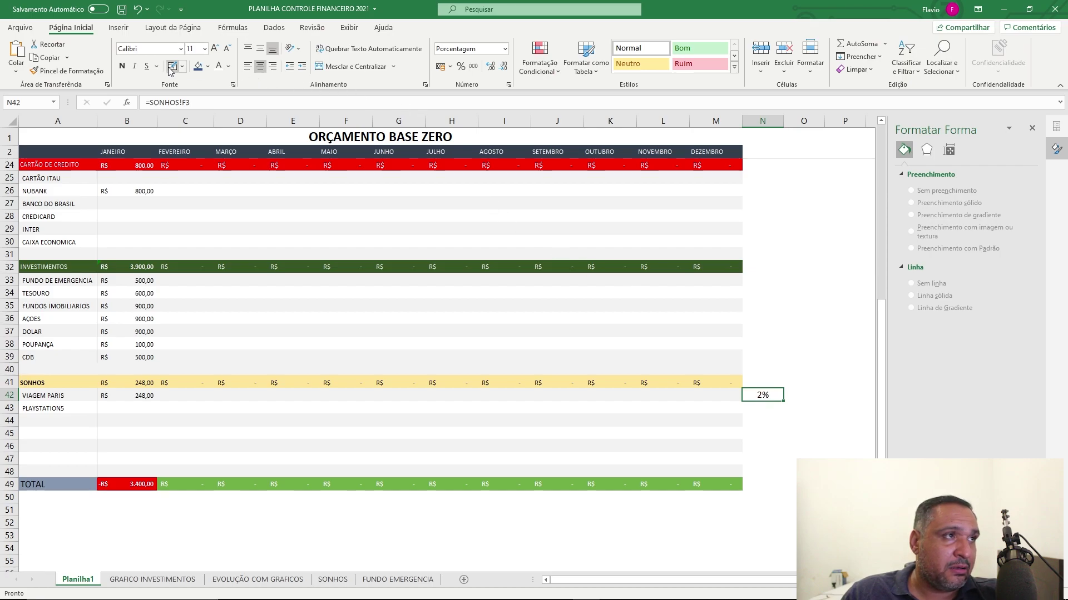
click(208, 66)
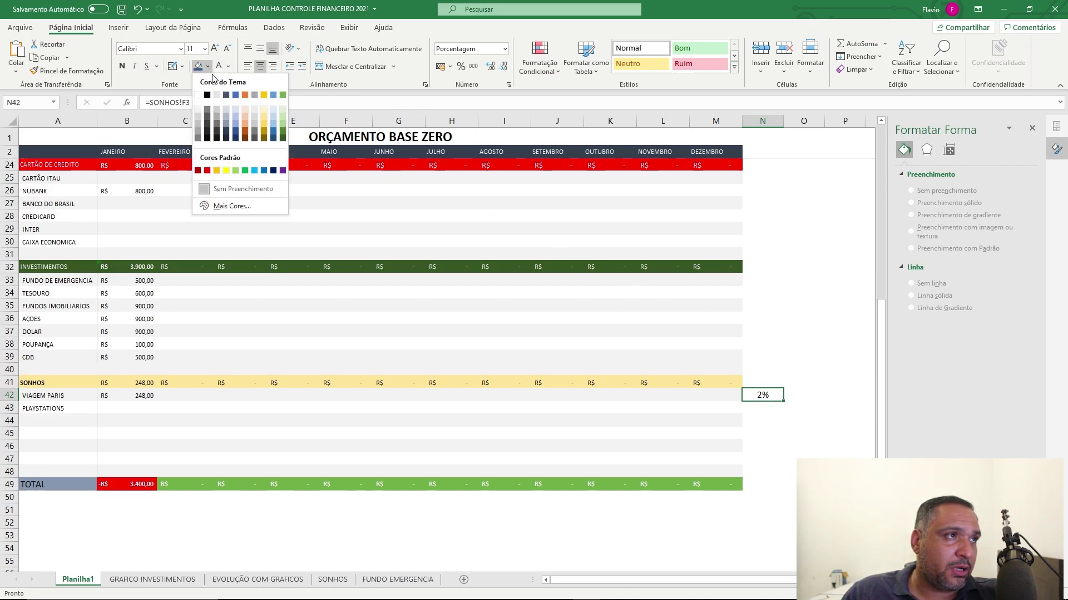
click(199, 126)
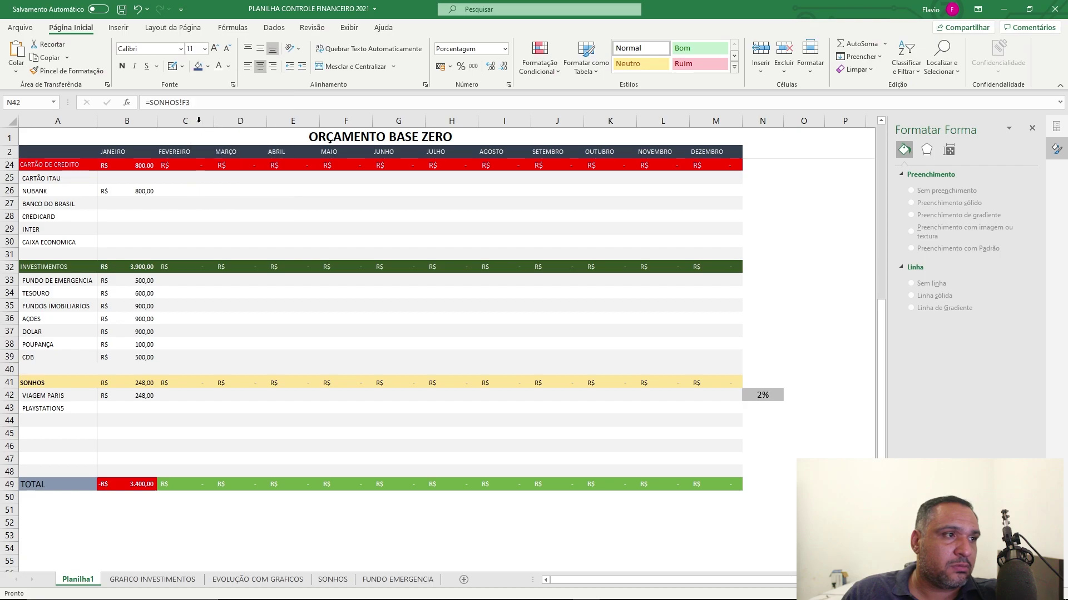
click(269, 431)
Compare the VIAGEM PARIS row and its January amount with the linked completion percentage in N42
click(145, 395)
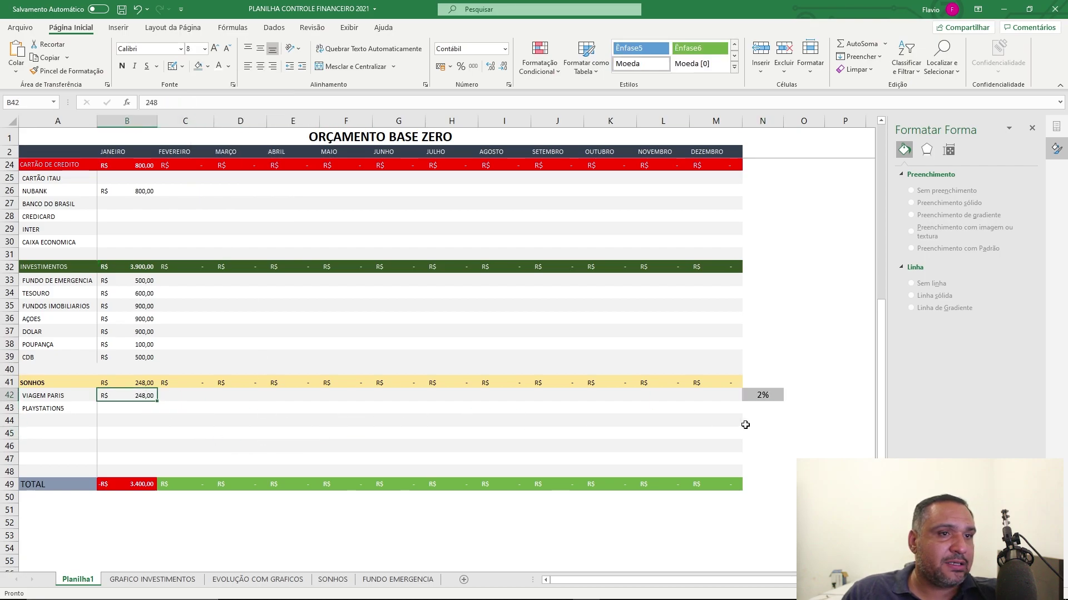
click(762, 396)
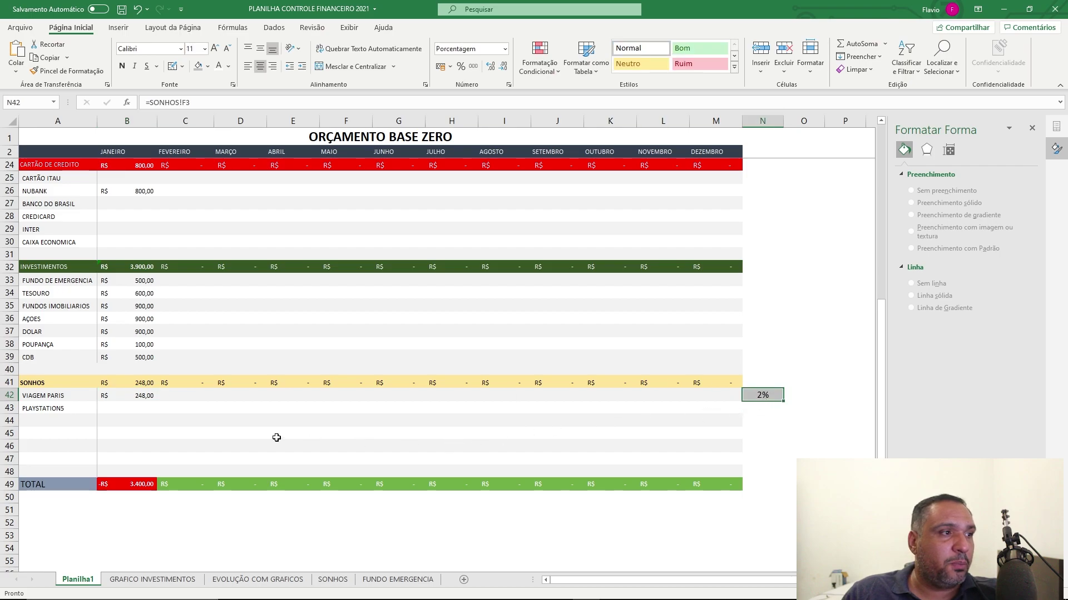
click(77, 400)
click(80, 424)
click(81, 399)
click(764, 408)
click(766, 396)
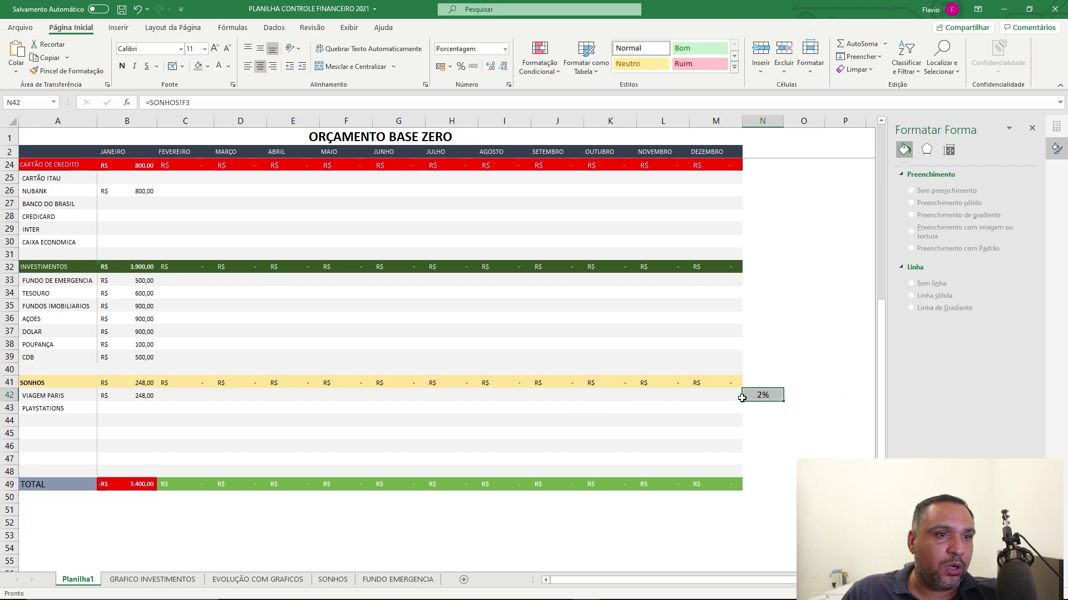
click(763, 382)
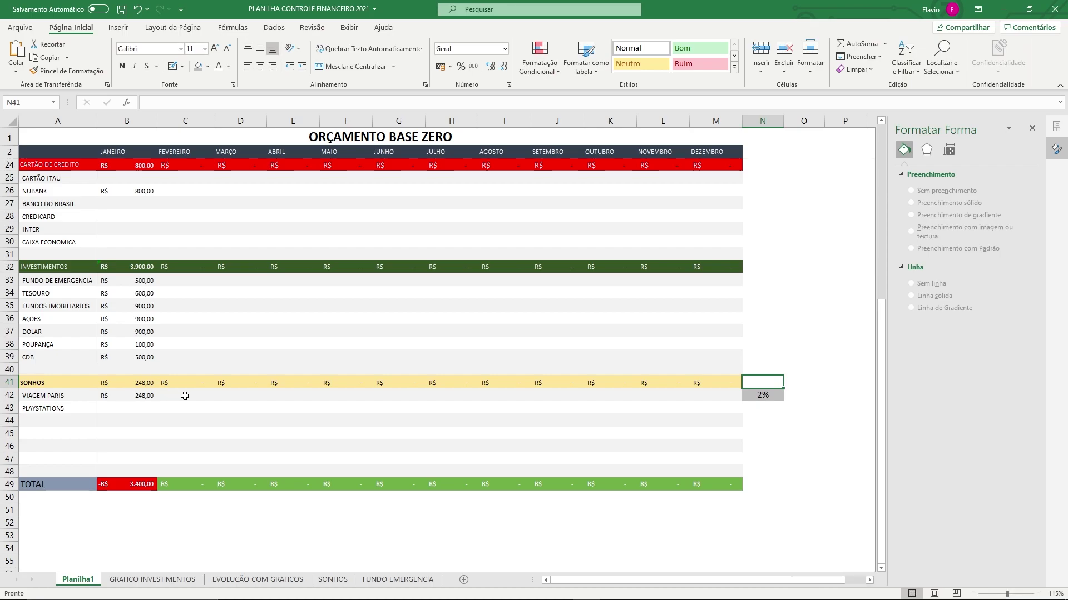
Test the linked percentage by entering 450 for FEVEREIRO and 1000 for MARÇO in the VIAGEM PARIS row, and clear both amounts
click(167, 395)
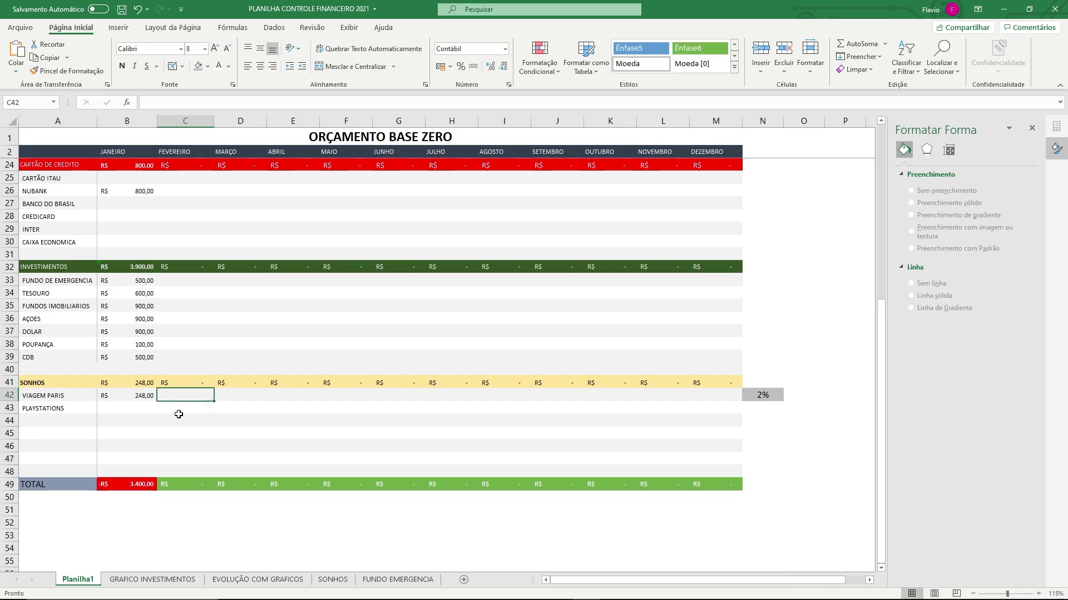
text(450)
key(Return)
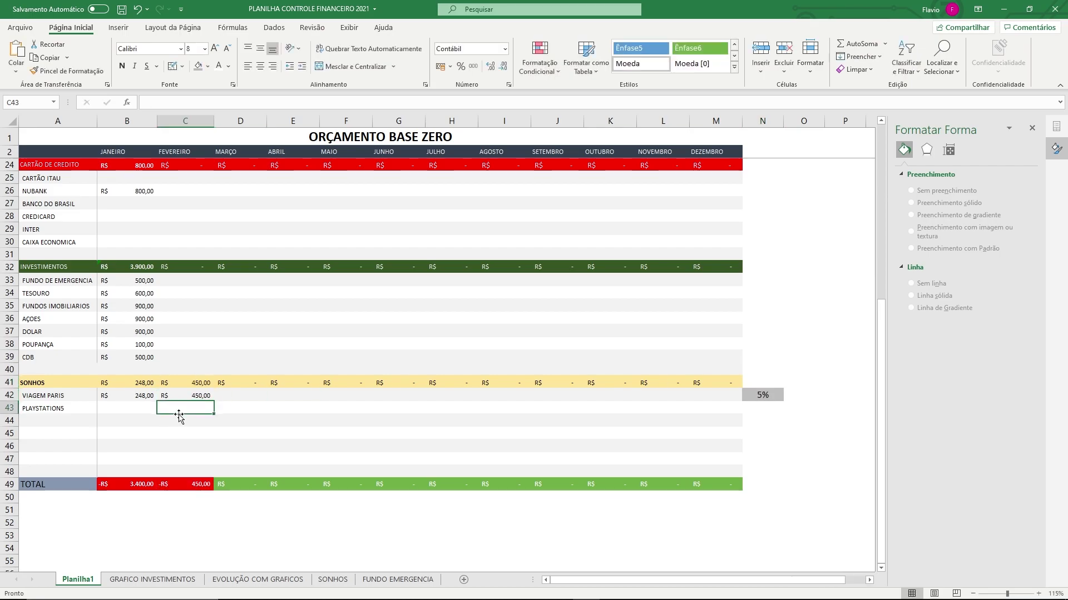
click(241, 397)
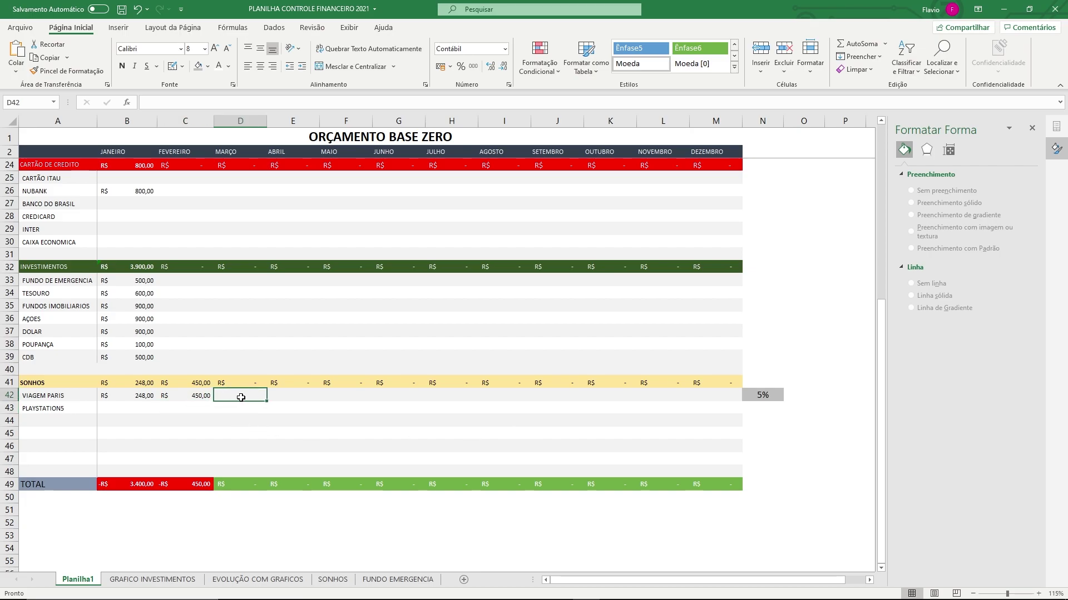
text(1000)
key(Return)
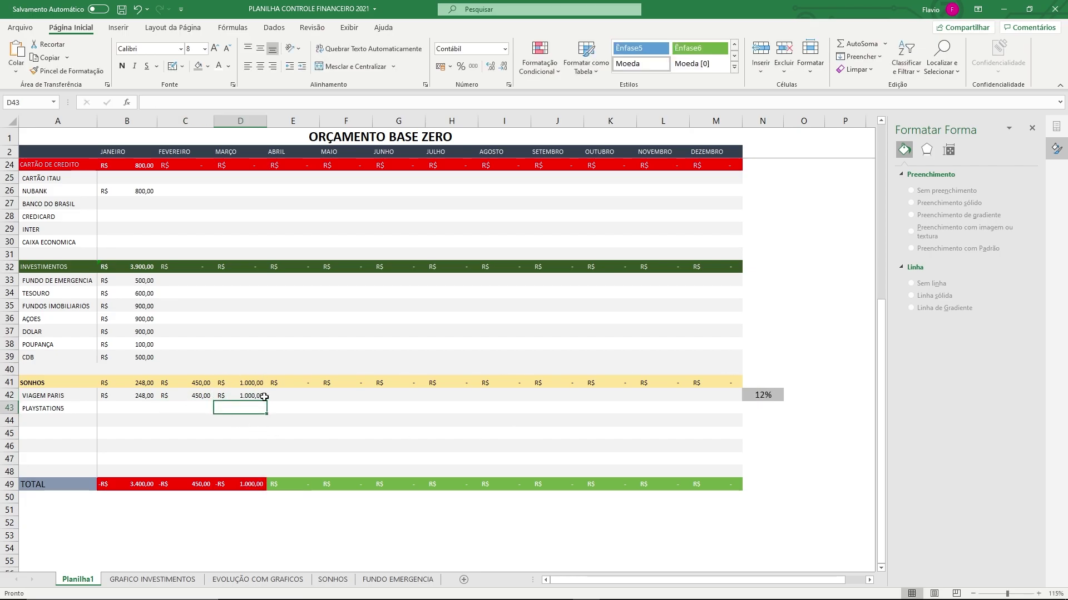
drag(259, 397, 181, 395)
key(Delete)
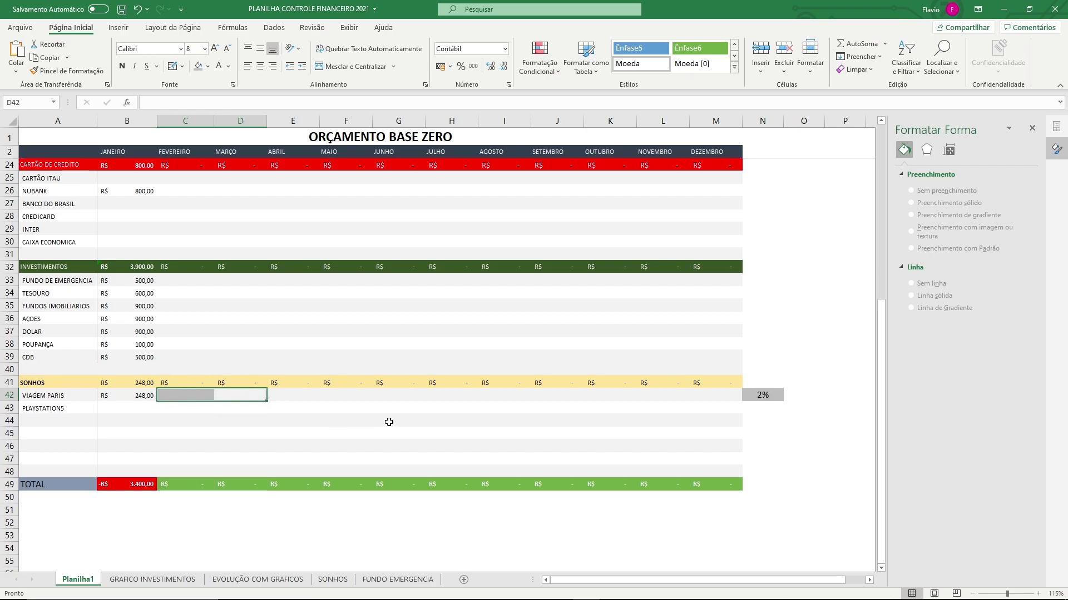